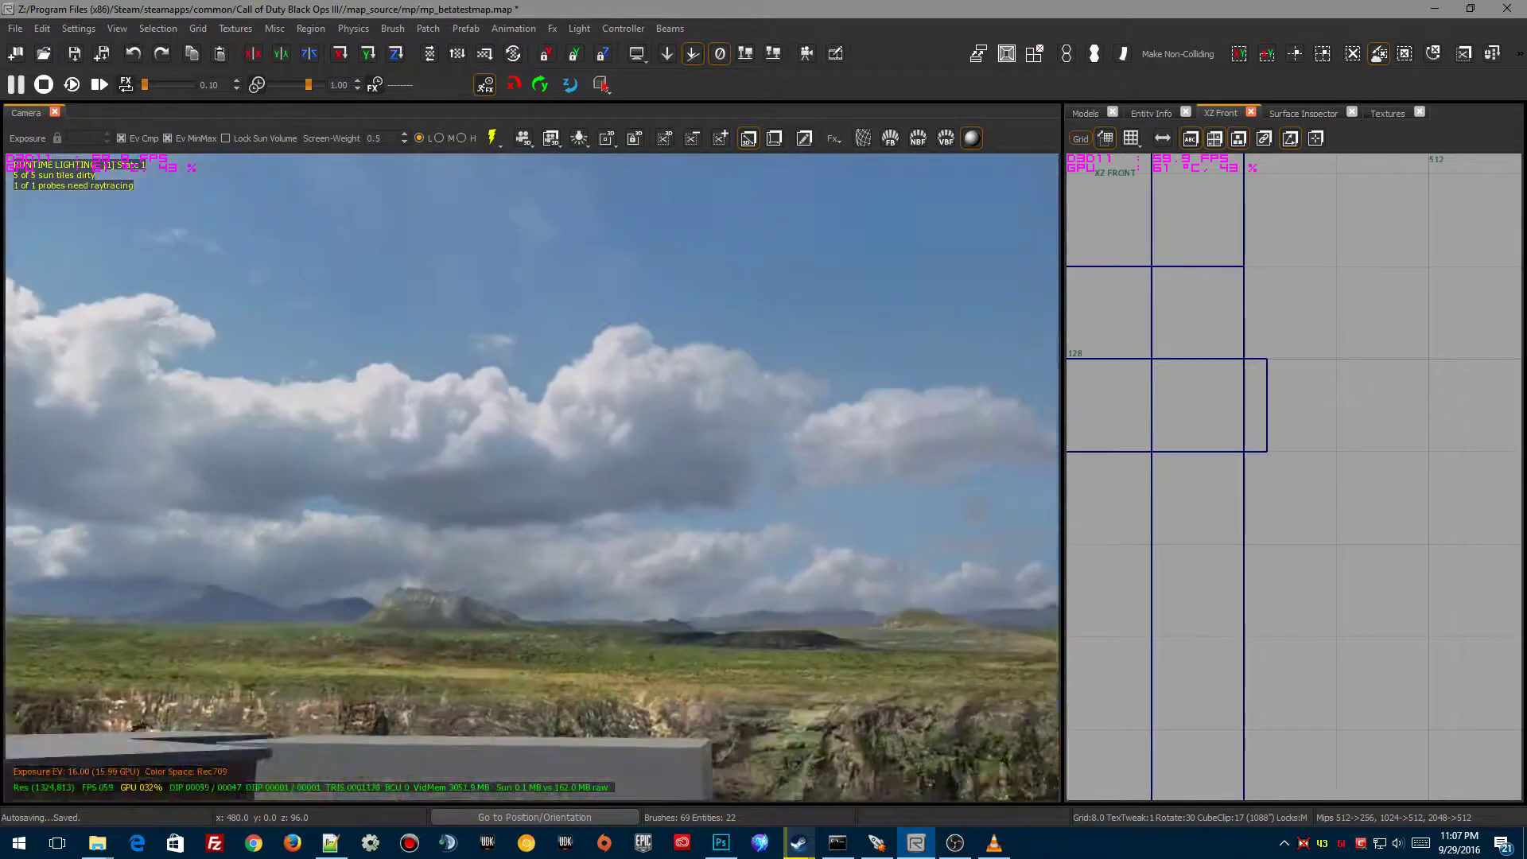
# Place the p7_concrete_block_dmg_01_corner_64a model from the model browser beside the brick building's outer corner near the doorway
pyautogui.moveTo(514, 575); pyautogui.dragTo(514, 576, button='right')
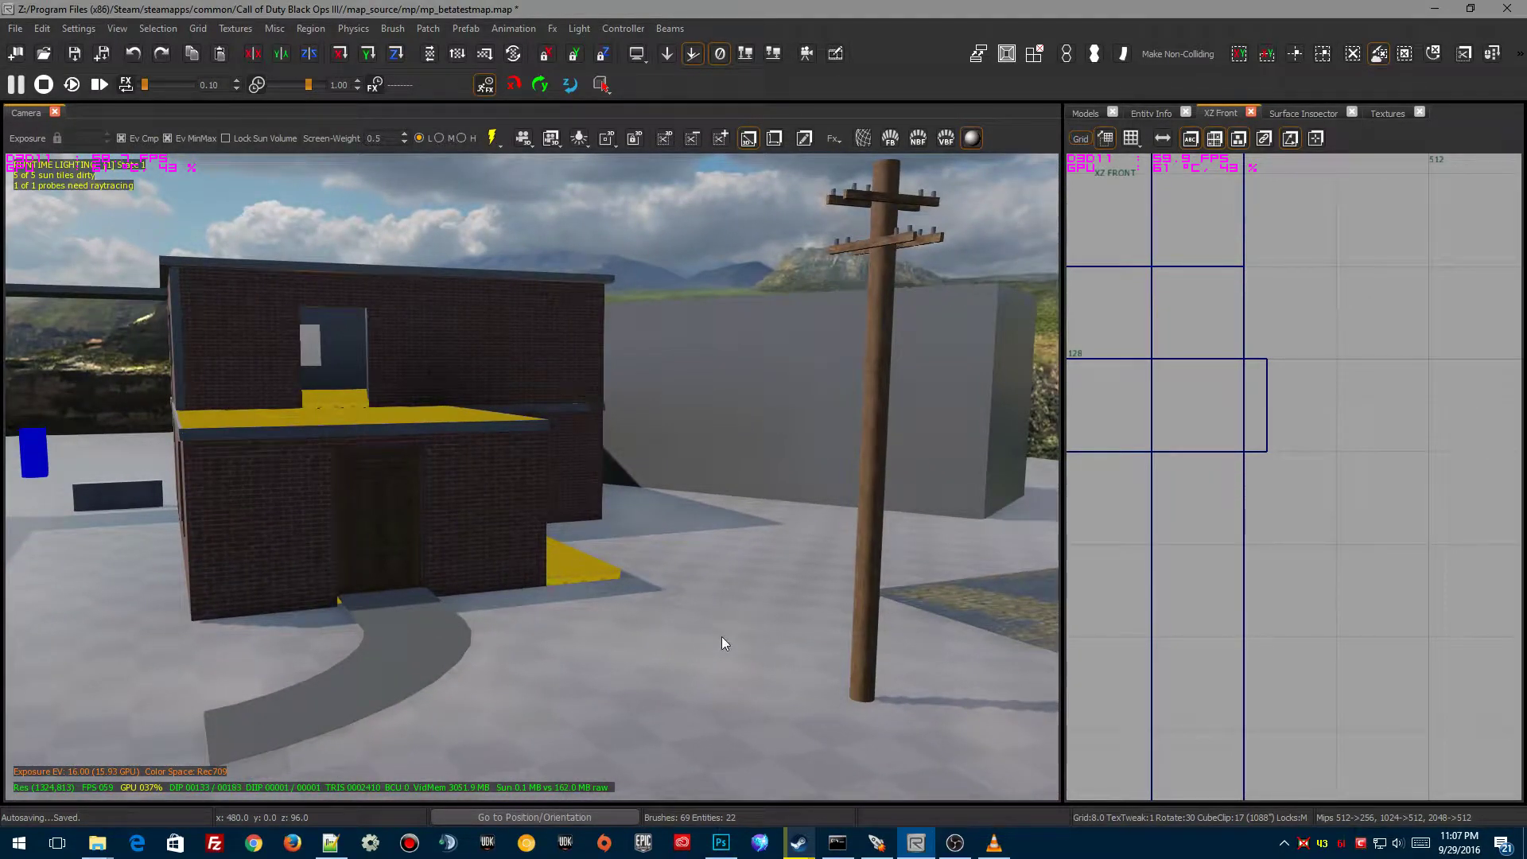
pyautogui.moveTo(744, 599); pyautogui.dragTo(657, 590, button='right')
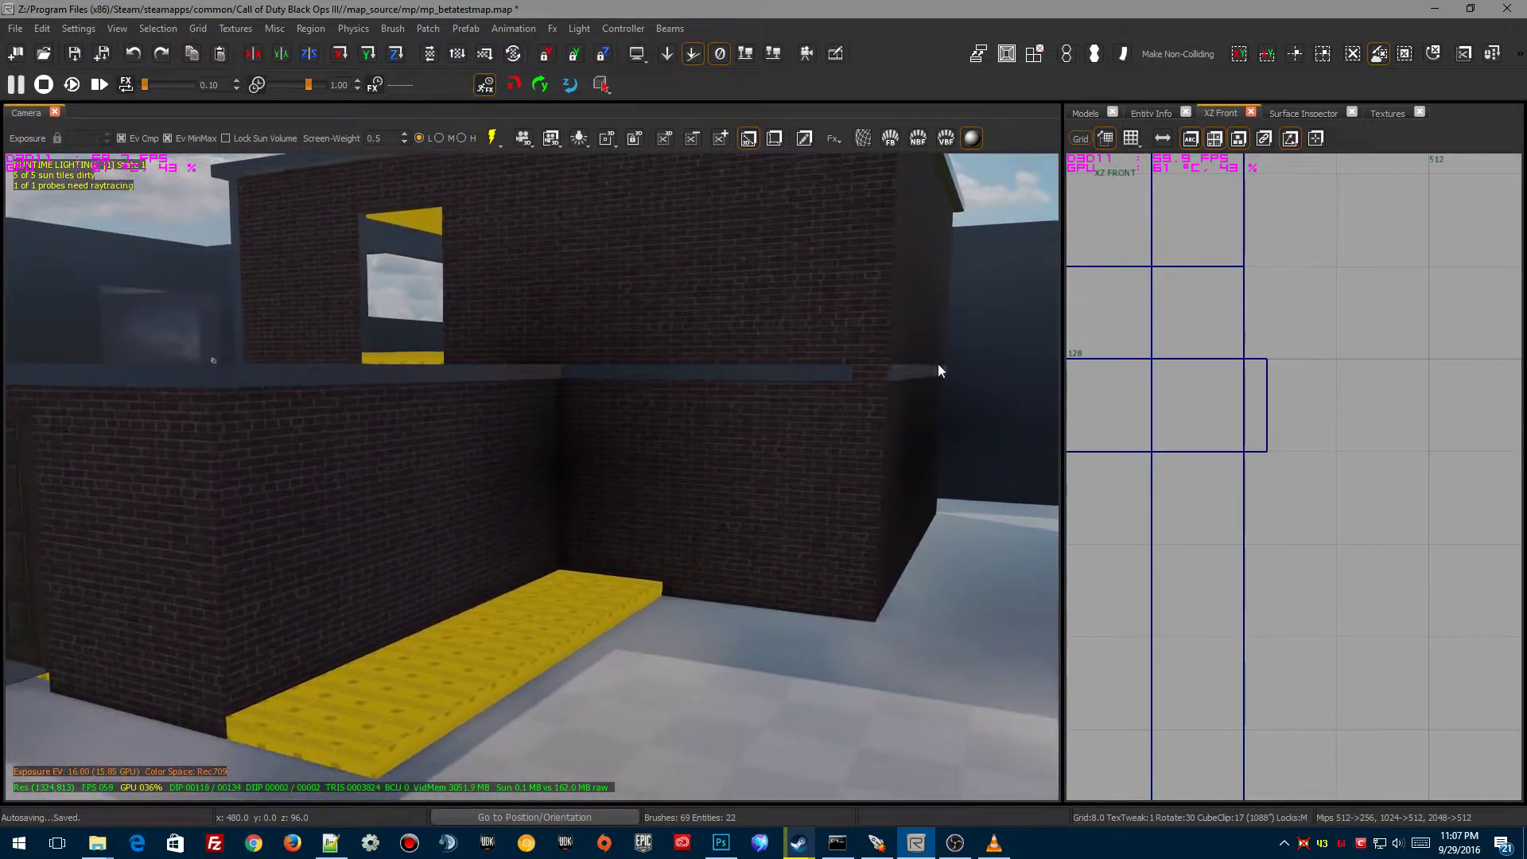
pyautogui.click(1094, 111)
pyautogui.moveTo(877, 673); pyautogui.dragTo(878, 672, button='right')
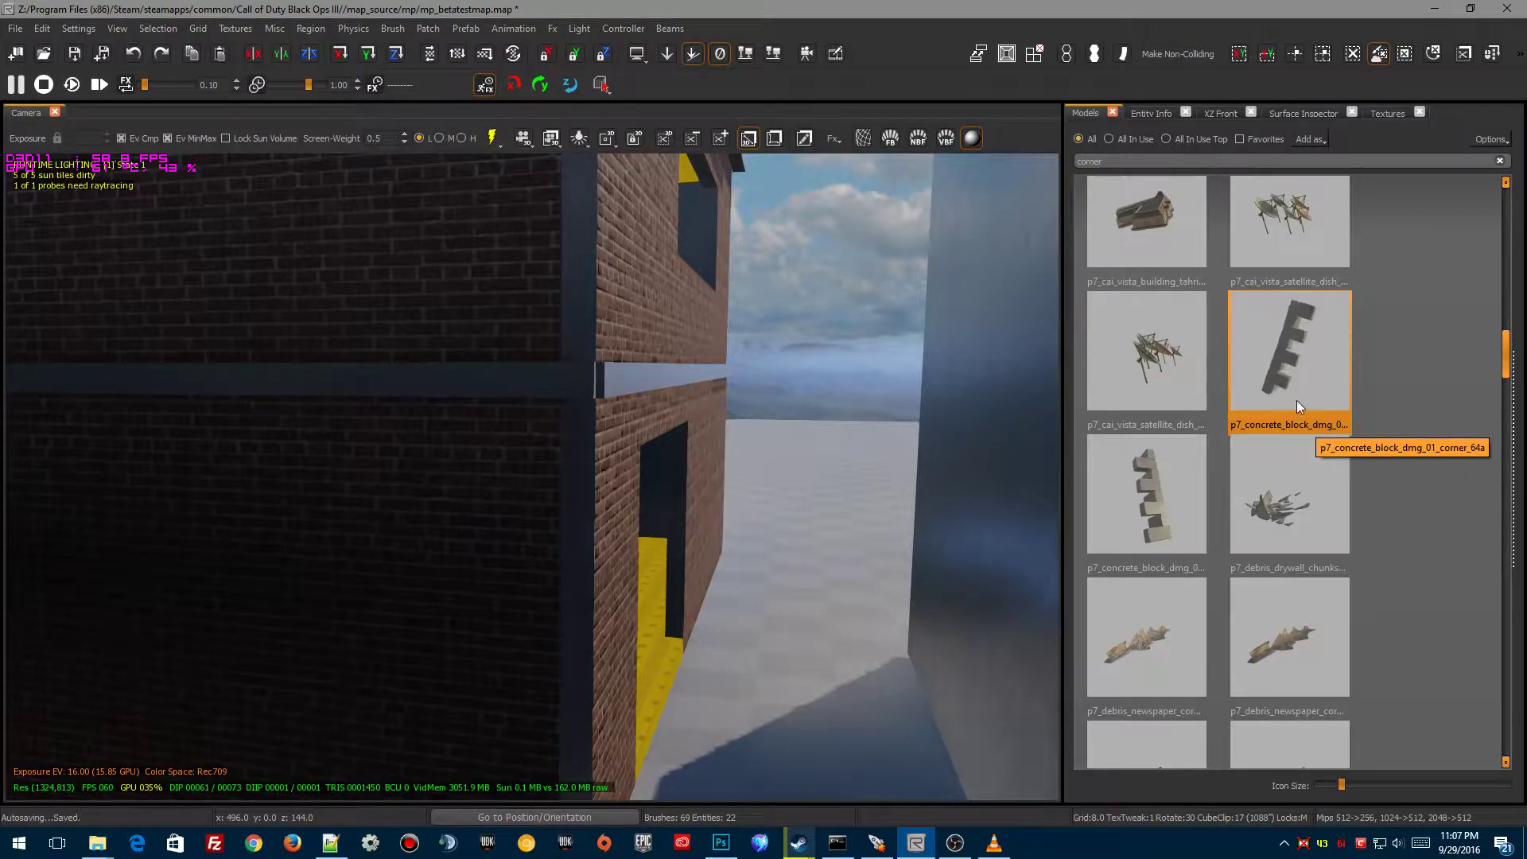
pyautogui.moveTo(1288, 370); pyautogui.dragTo(591, 694)
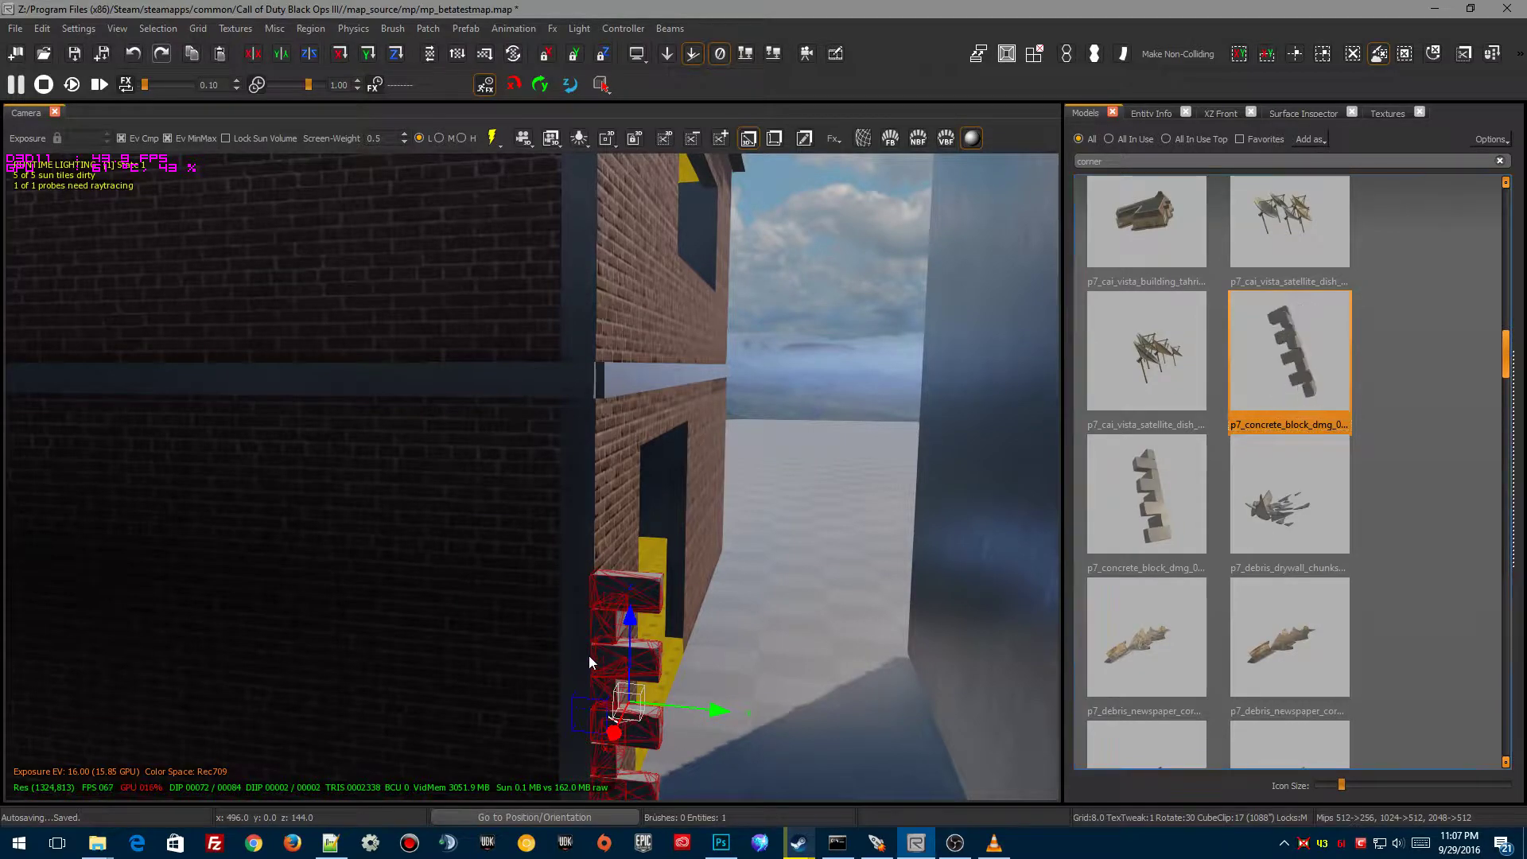
# Rotate the concrete block model about the vertical axis to match the wall corner and move it in Y against the brick
pyautogui.press('r')
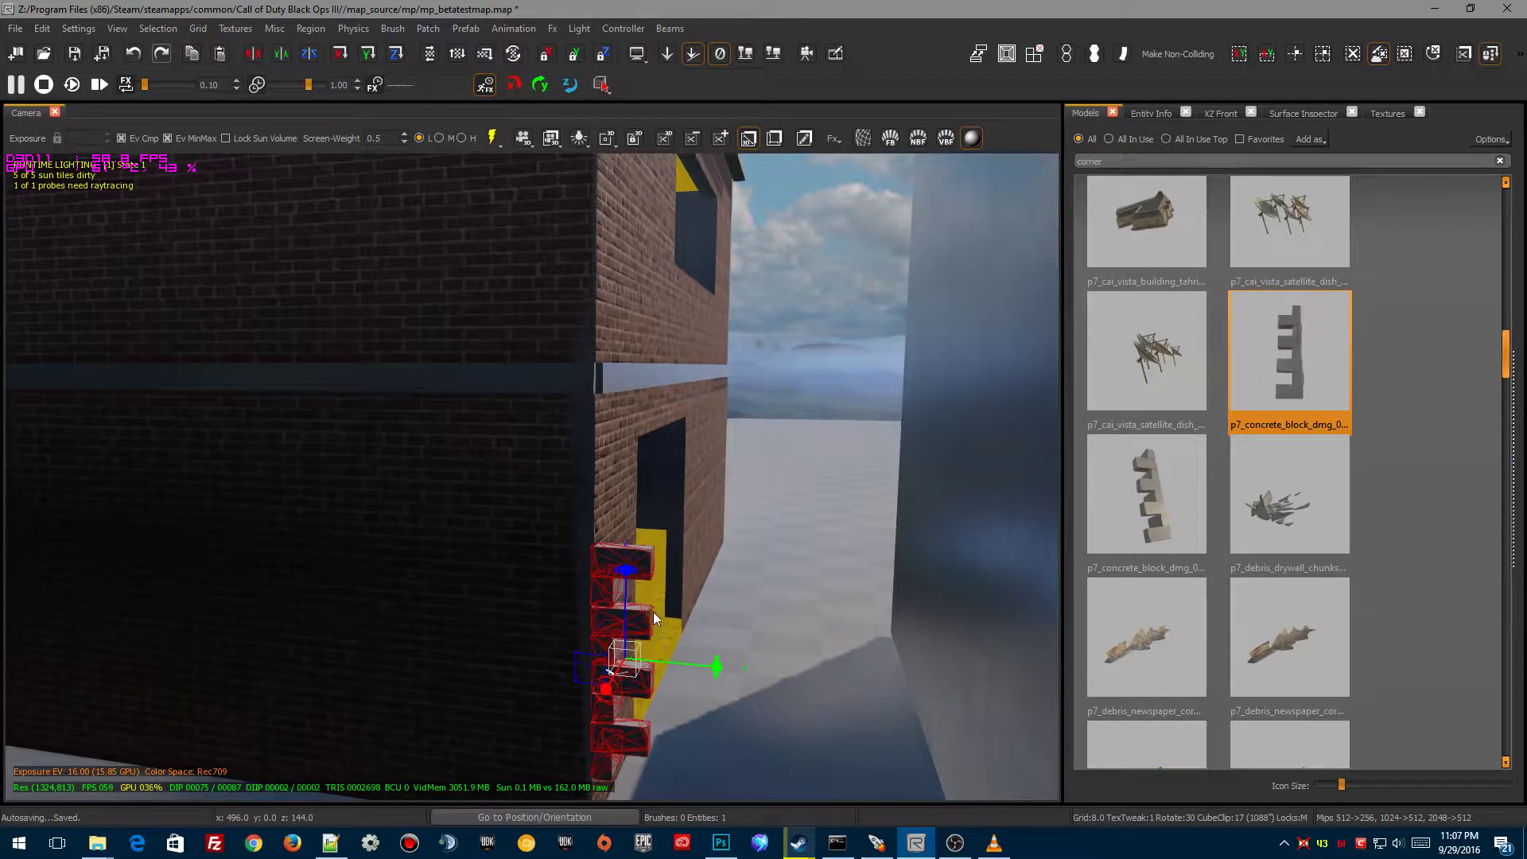
pyautogui.moveTo(625, 569)
pyautogui.mouseDown()
pyautogui.moveTo(639, 569)
pyautogui.moveTo(626, 572)
pyautogui.mouseUp()
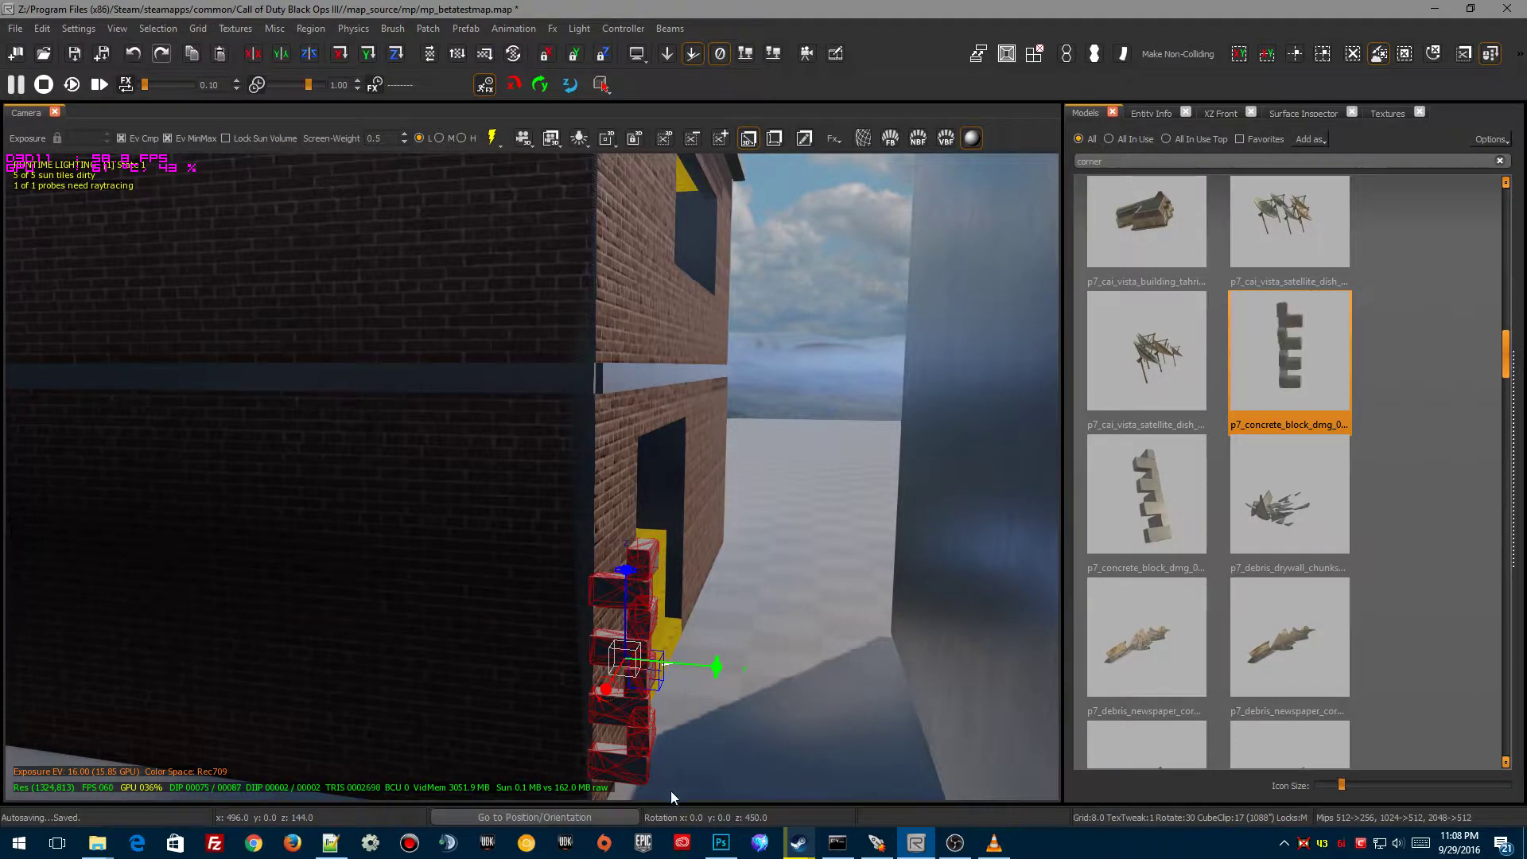
pyautogui.press('w')
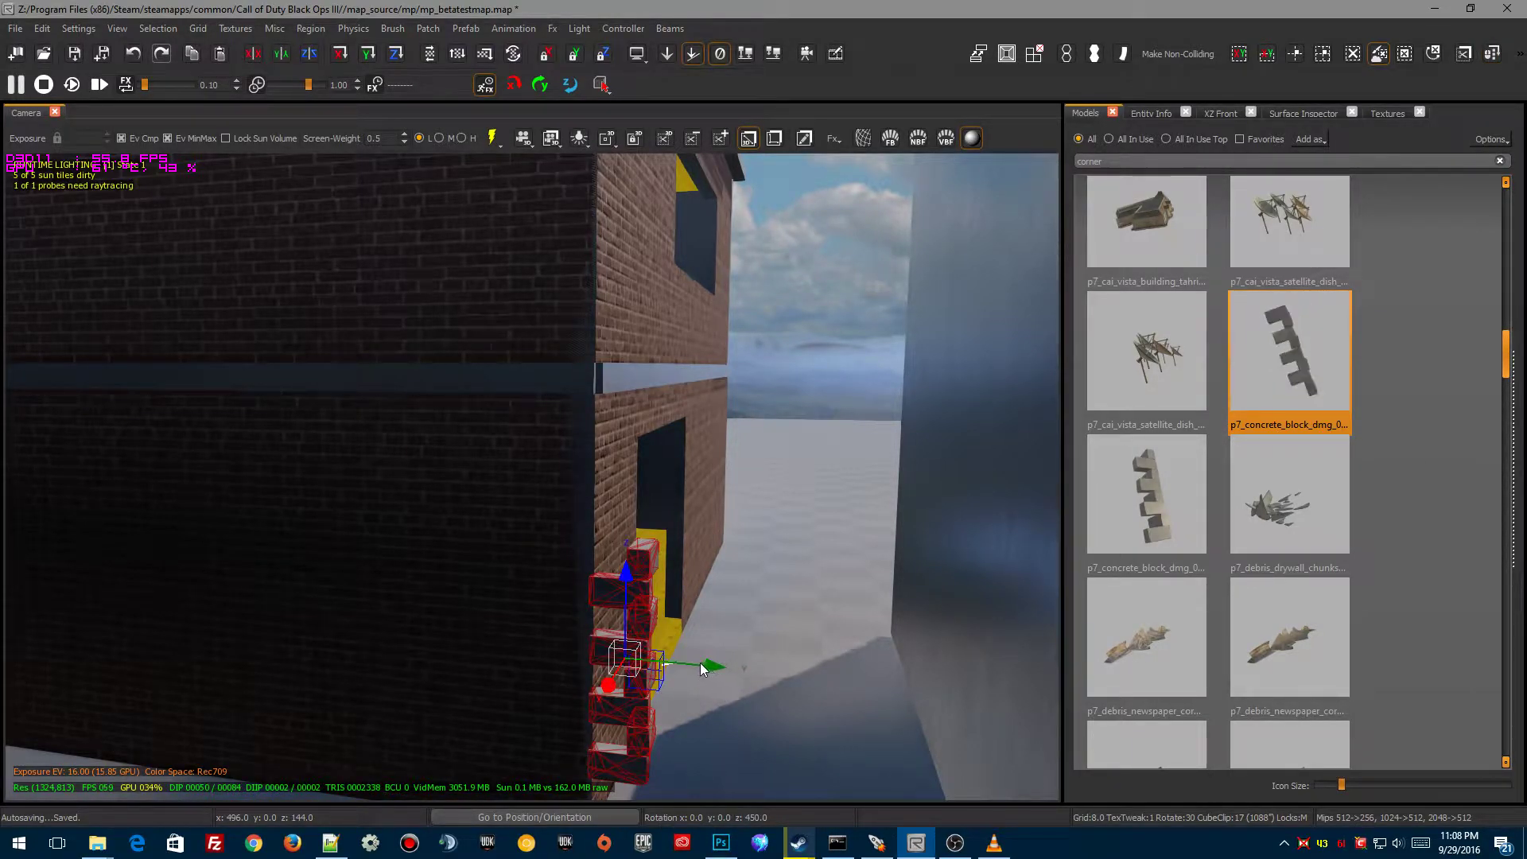
pyautogui.moveTo(700, 661); pyautogui.dragTo(665, 660)
pyautogui.moveTo(499, 697)
pyautogui.mouseDown(button='right')
pyautogui.moveTo(509, 682)
pyautogui.moveTo(499, 696)
pyautogui.mouseUp(button='right')
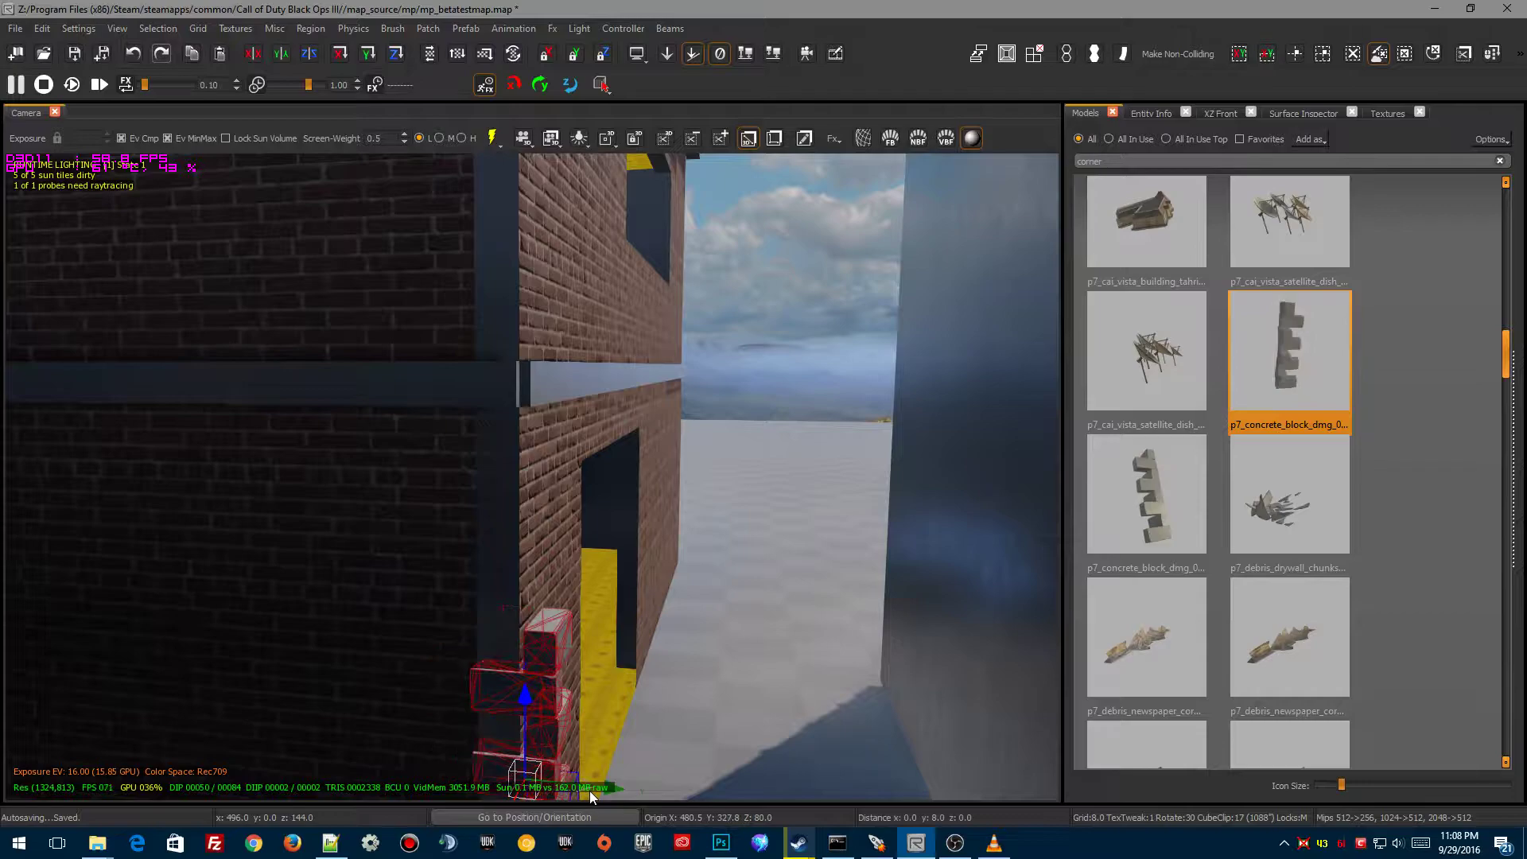
# Set the grid to 1 and nudge the block model to about X 481.5, Y 322.8 so it wraps the corner
pyautogui.press('1')
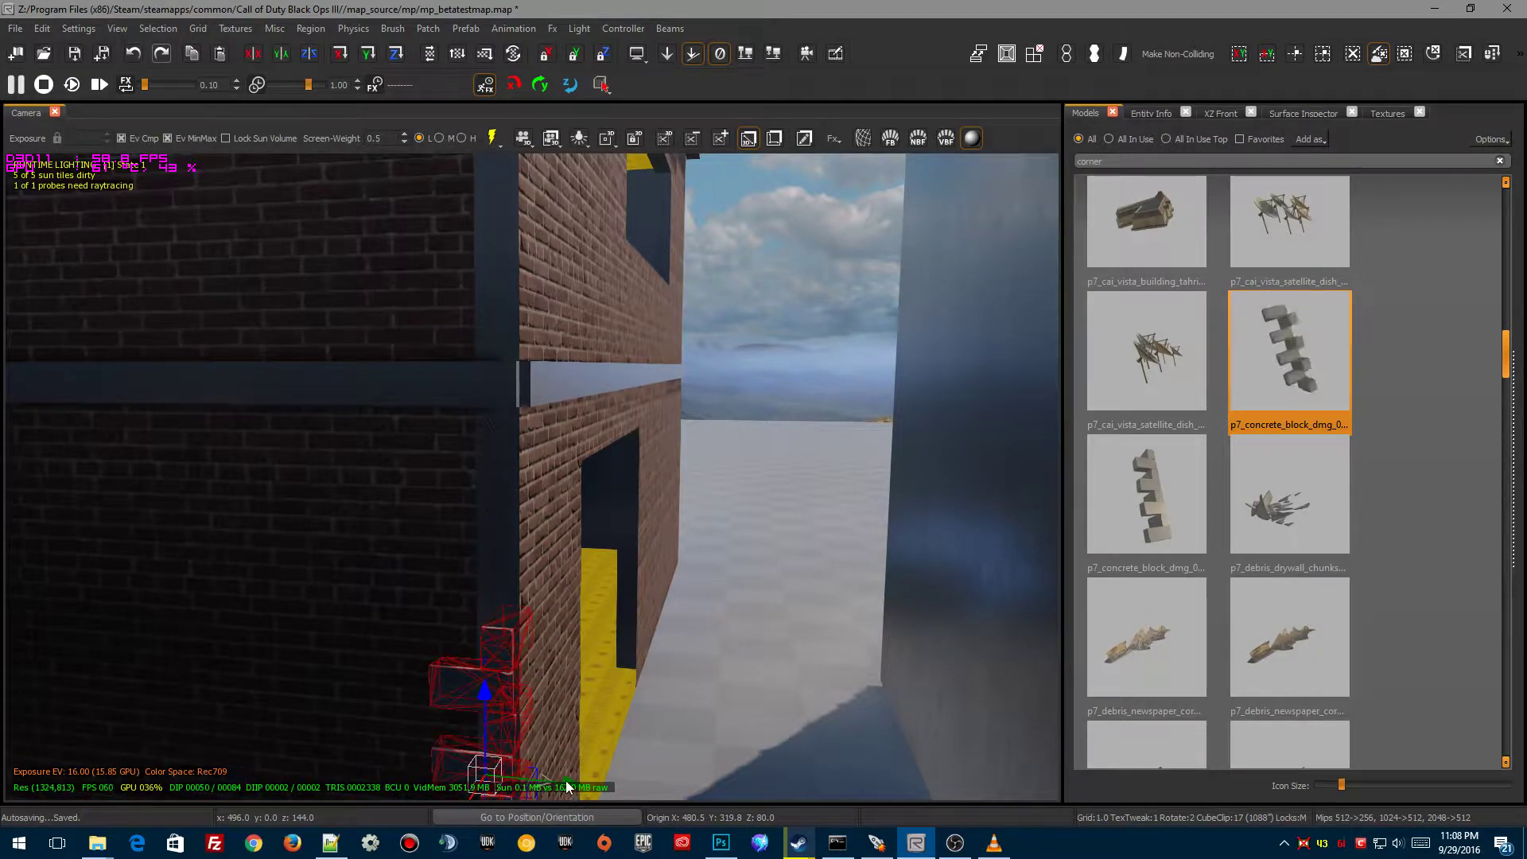
pyautogui.moveTo(575, 789); pyautogui.dragTo(574, 781)
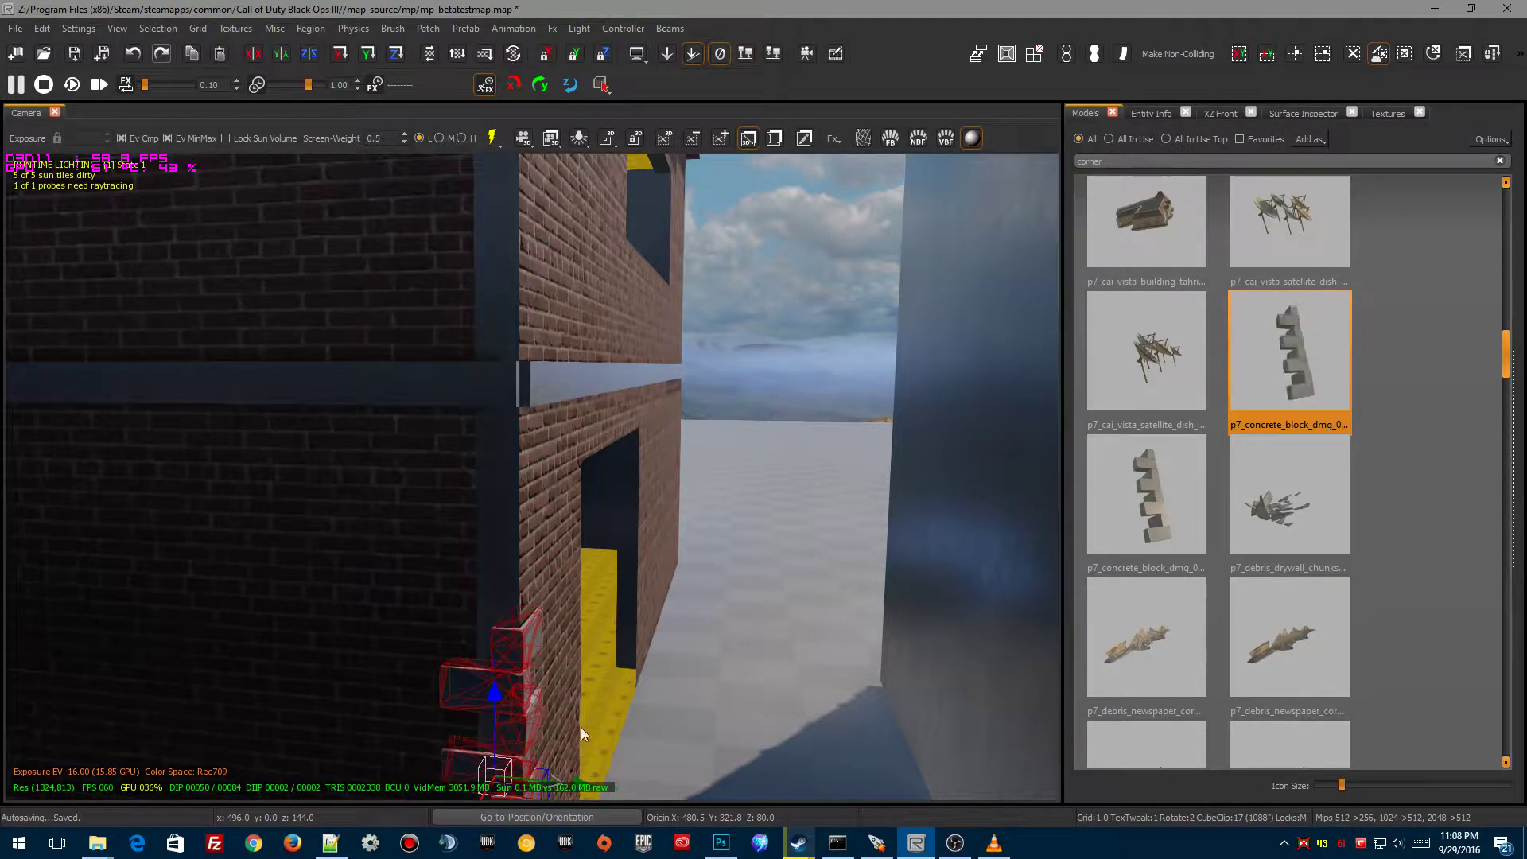
pyautogui.moveTo(581, 727); pyautogui.dragTo(584, 628, button='right')
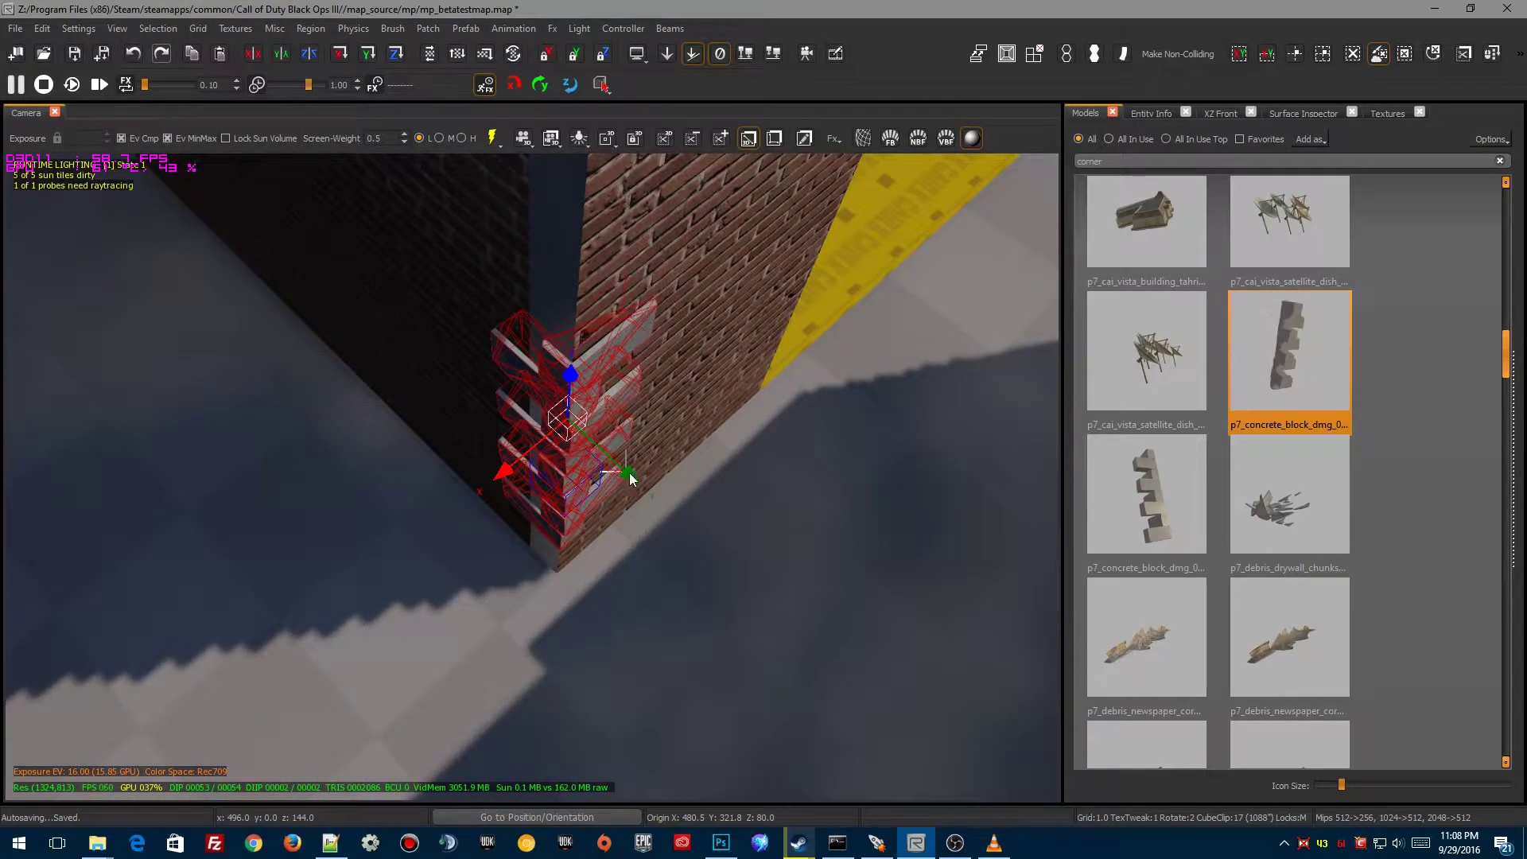
pyautogui.moveTo(631, 475); pyautogui.dragTo(636, 481)
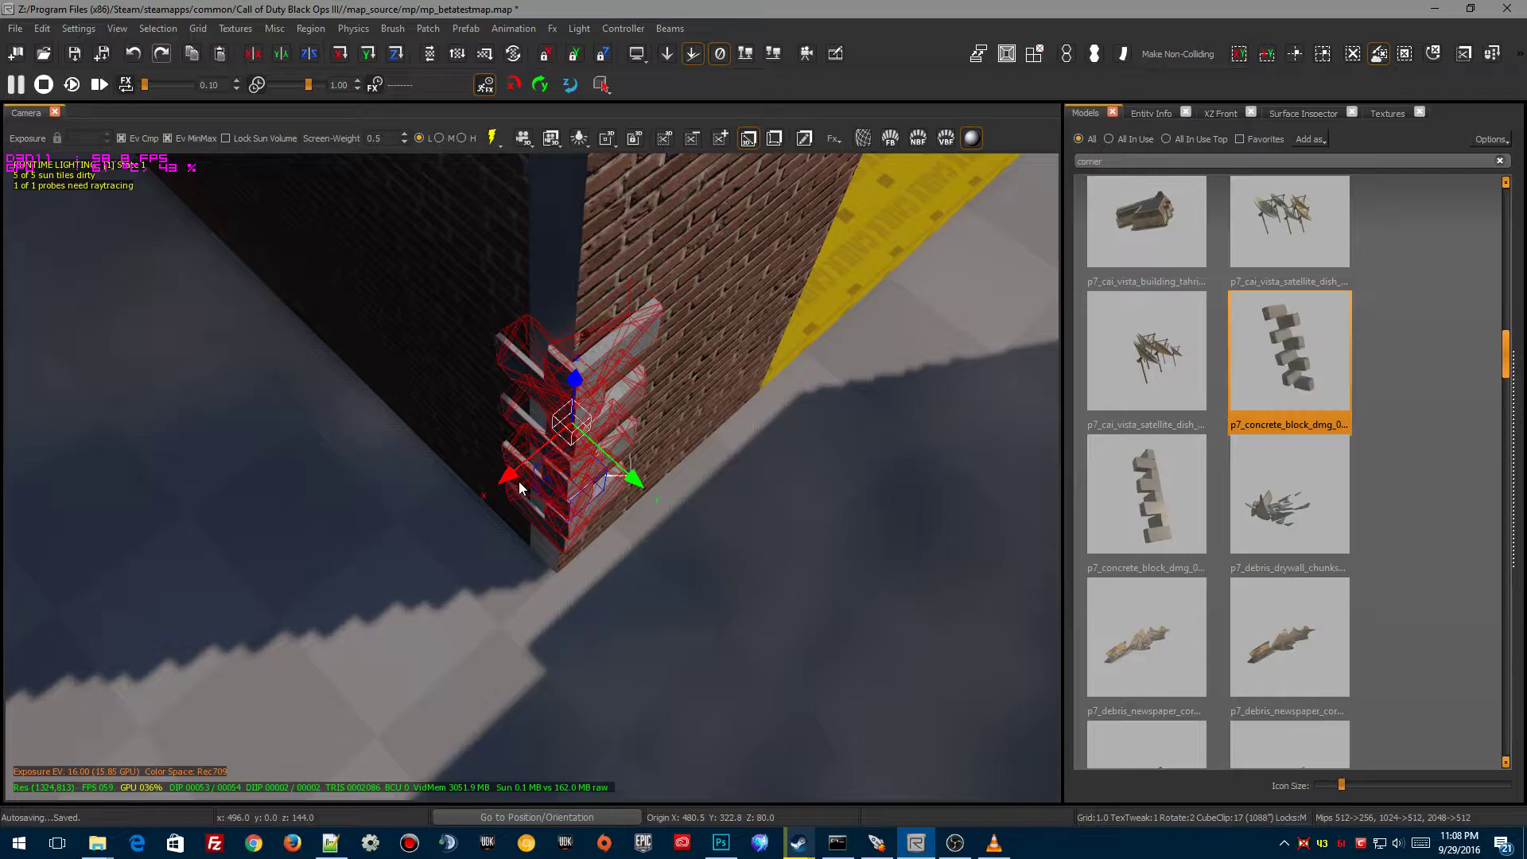
pyautogui.moveTo(503, 478); pyautogui.dragTo(503, 475)
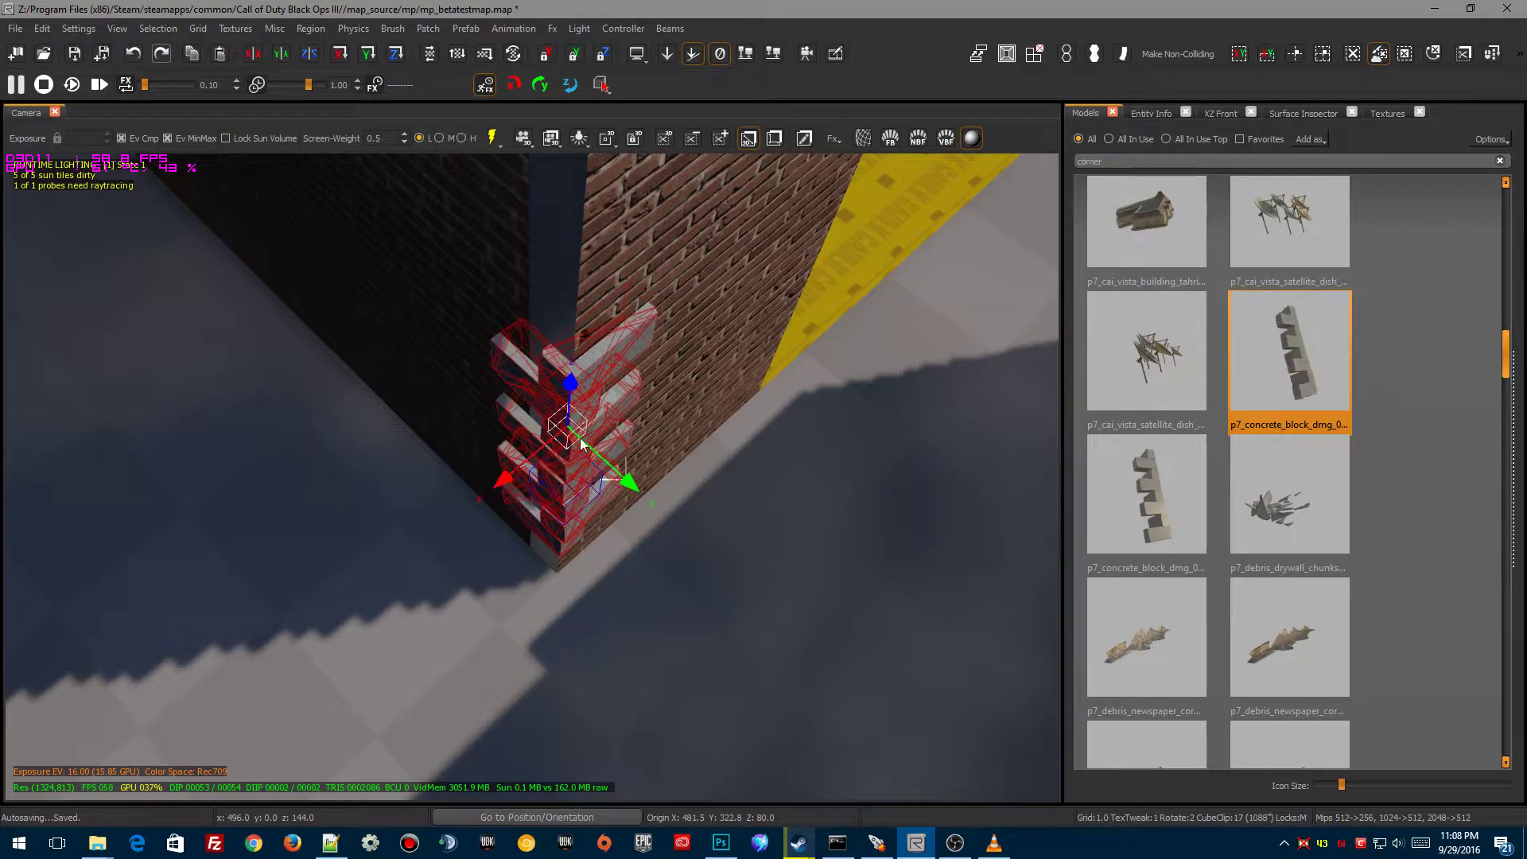
# Set the grid to 8 and raise the block model to Z 128, up to the horizontal trim between the floors
pyautogui.moveTo(583, 442)
pyautogui.mouseDown(button='right')
pyautogui.moveTo(684, 540)
pyautogui.moveTo(582, 429)
pyautogui.mouseUp(button='right')
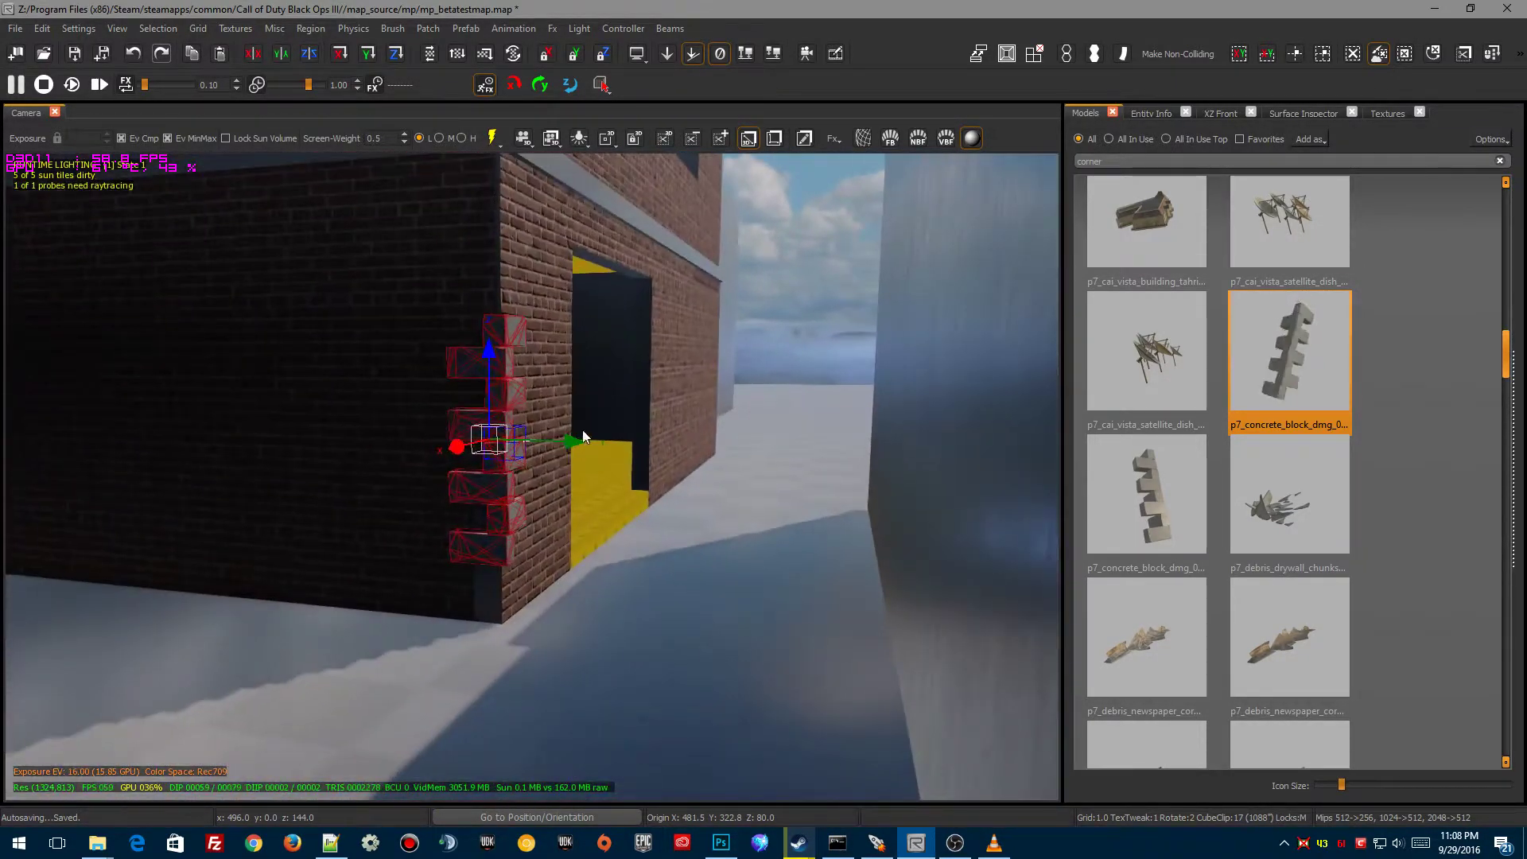
pyautogui.moveTo(503, 345); pyautogui.dragTo(479, 405)
pyautogui.moveTo(564, 642)
pyautogui.mouseDown(button='right')
pyautogui.moveTo(552, 597)
pyautogui.moveTo(565, 644)
pyautogui.mouseUp(button='right')
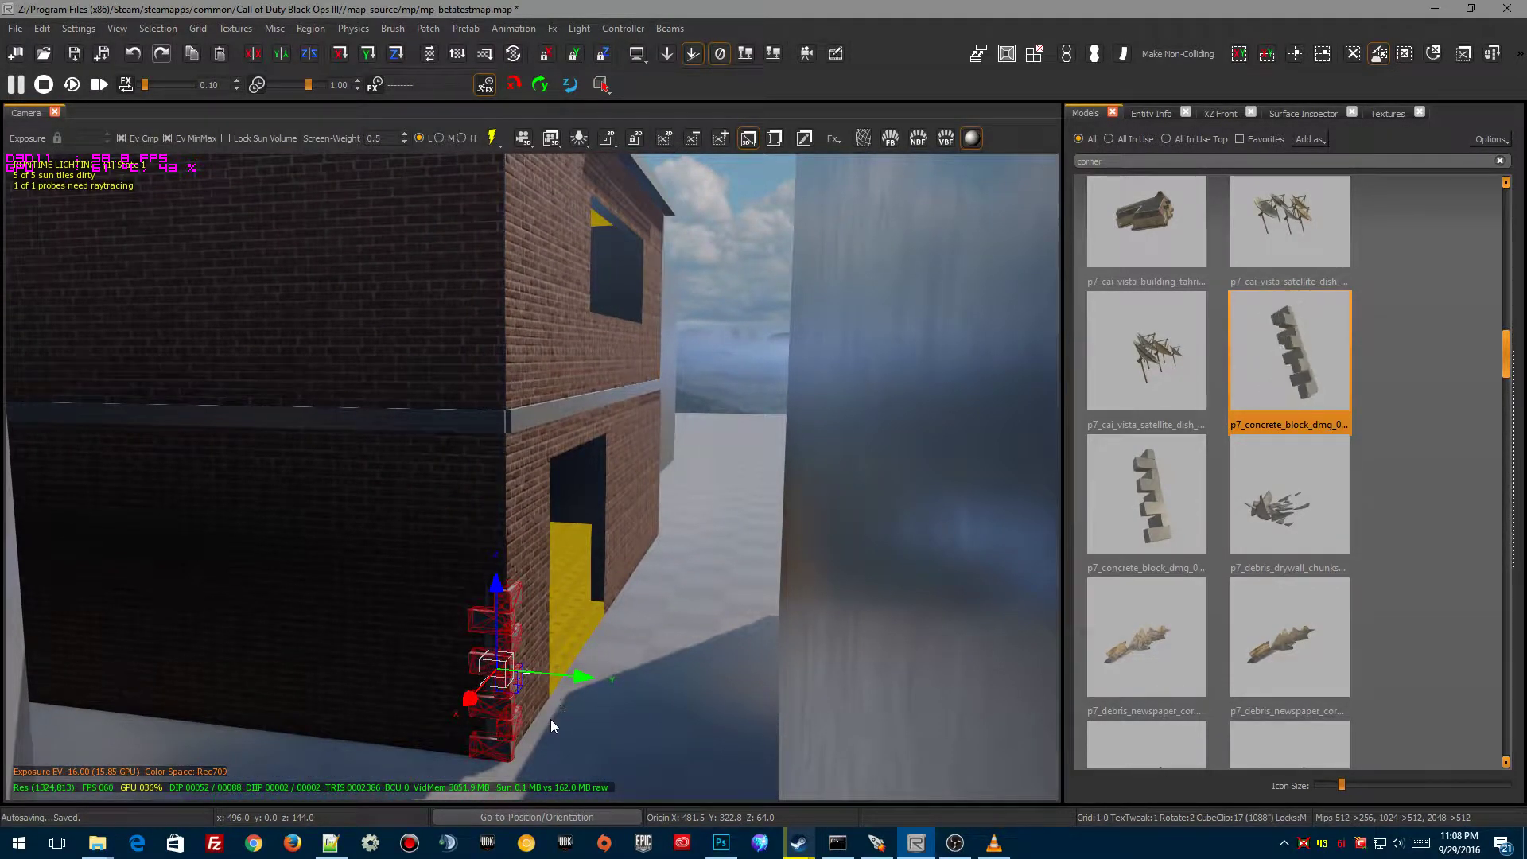
pyautogui.press('4')
pyautogui.moveTo(496, 590); pyautogui.dragTo(492, 411)
pyautogui.moveTo(491, 411)
pyautogui.mouseDown(button='right')
pyautogui.moveTo(493, 350)
pyautogui.moveTo(493, 446)
pyautogui.moveTo(497, 398)
pyautogui.mouseUp(button='right')
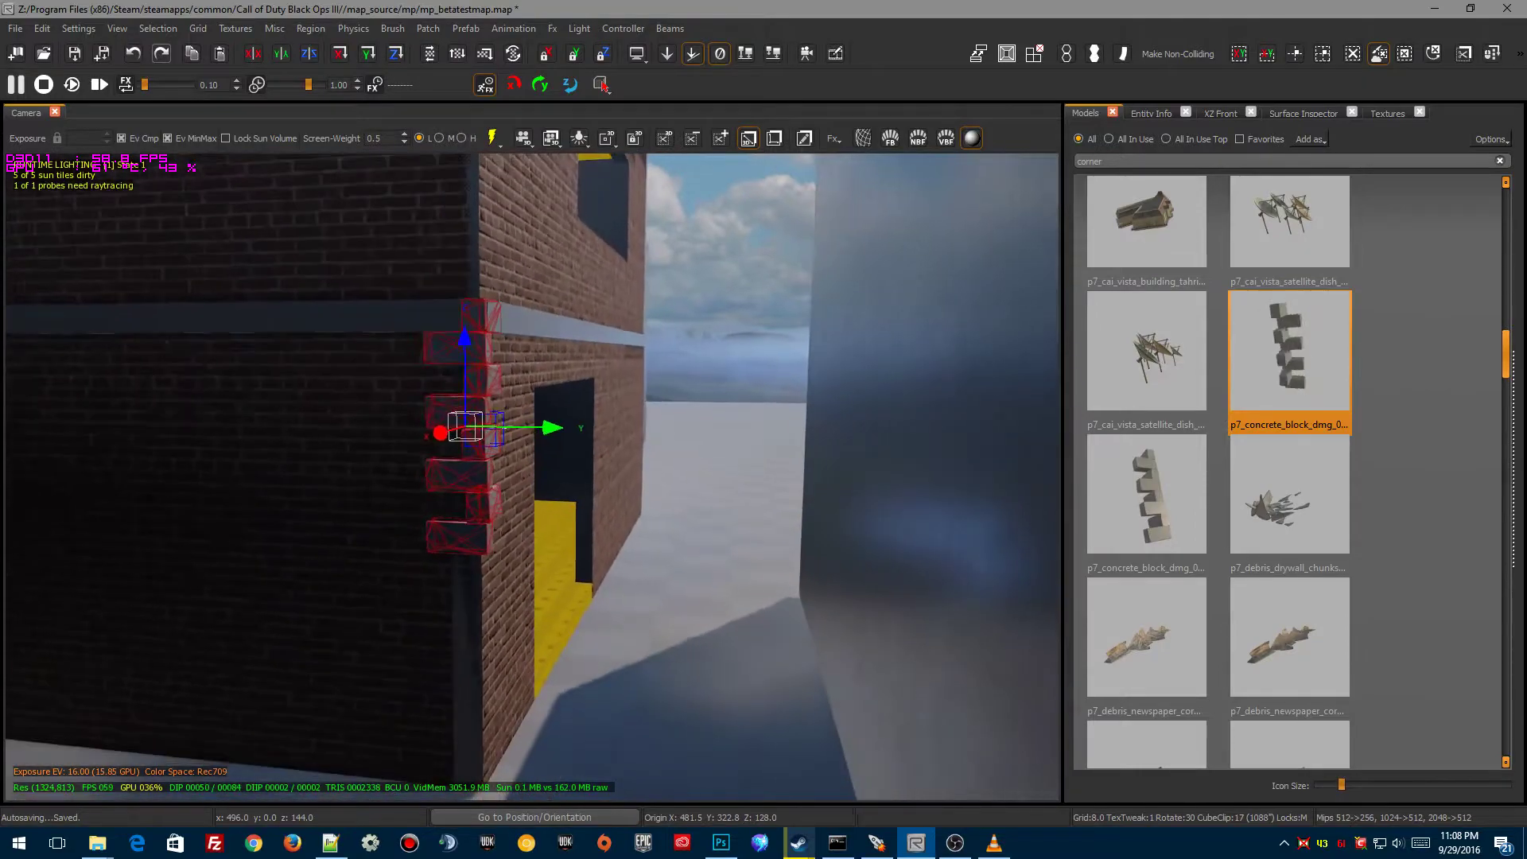
pyautogui.press('Escape')
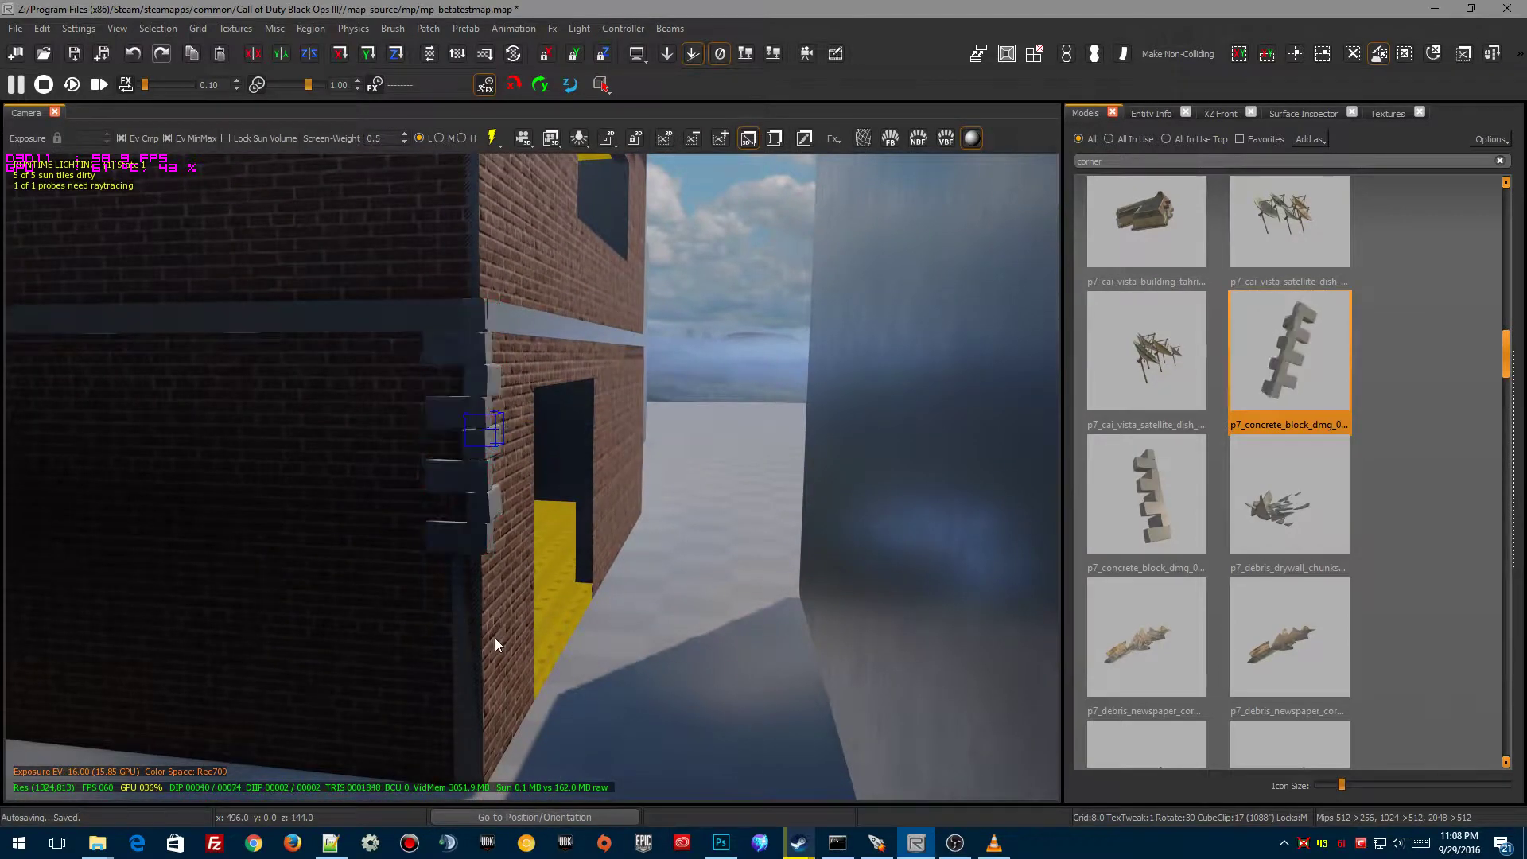
# Duplicate the concrete block model and lower the copy to cover the corner down to the ground
pyautogui.keyDown('shift'); pyautogui.click(481, 509); pyautogui.keyUp('shift')
pyautogui.moveTo(481, 517); pyautogui.dragTo(492, 586, button='right')
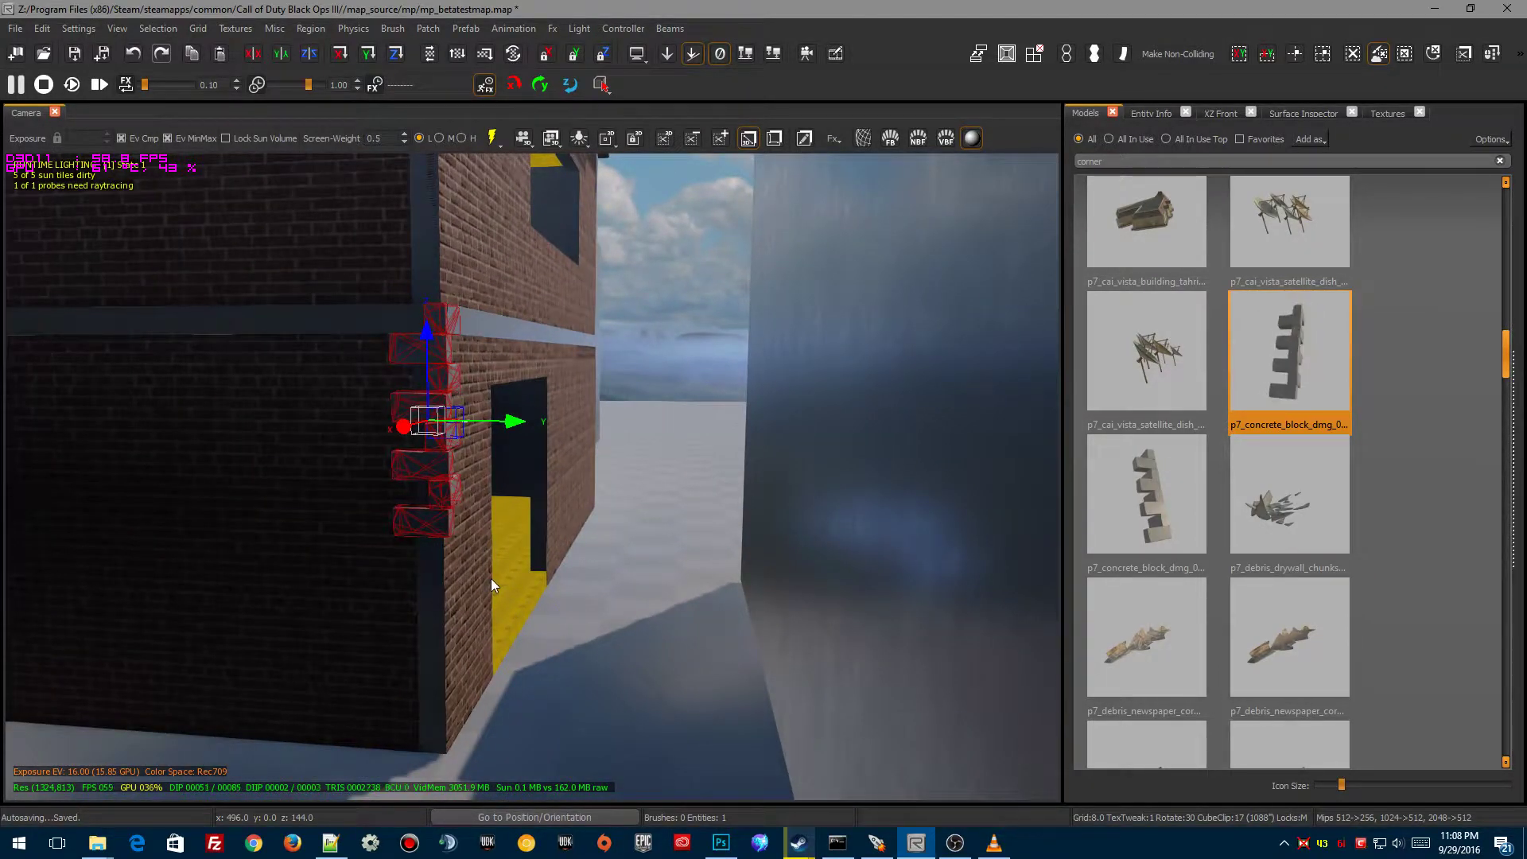
pyautogui.press('space')
pyautogui.moveTo(442, 525); pyautogui.dragTo(444, 580)
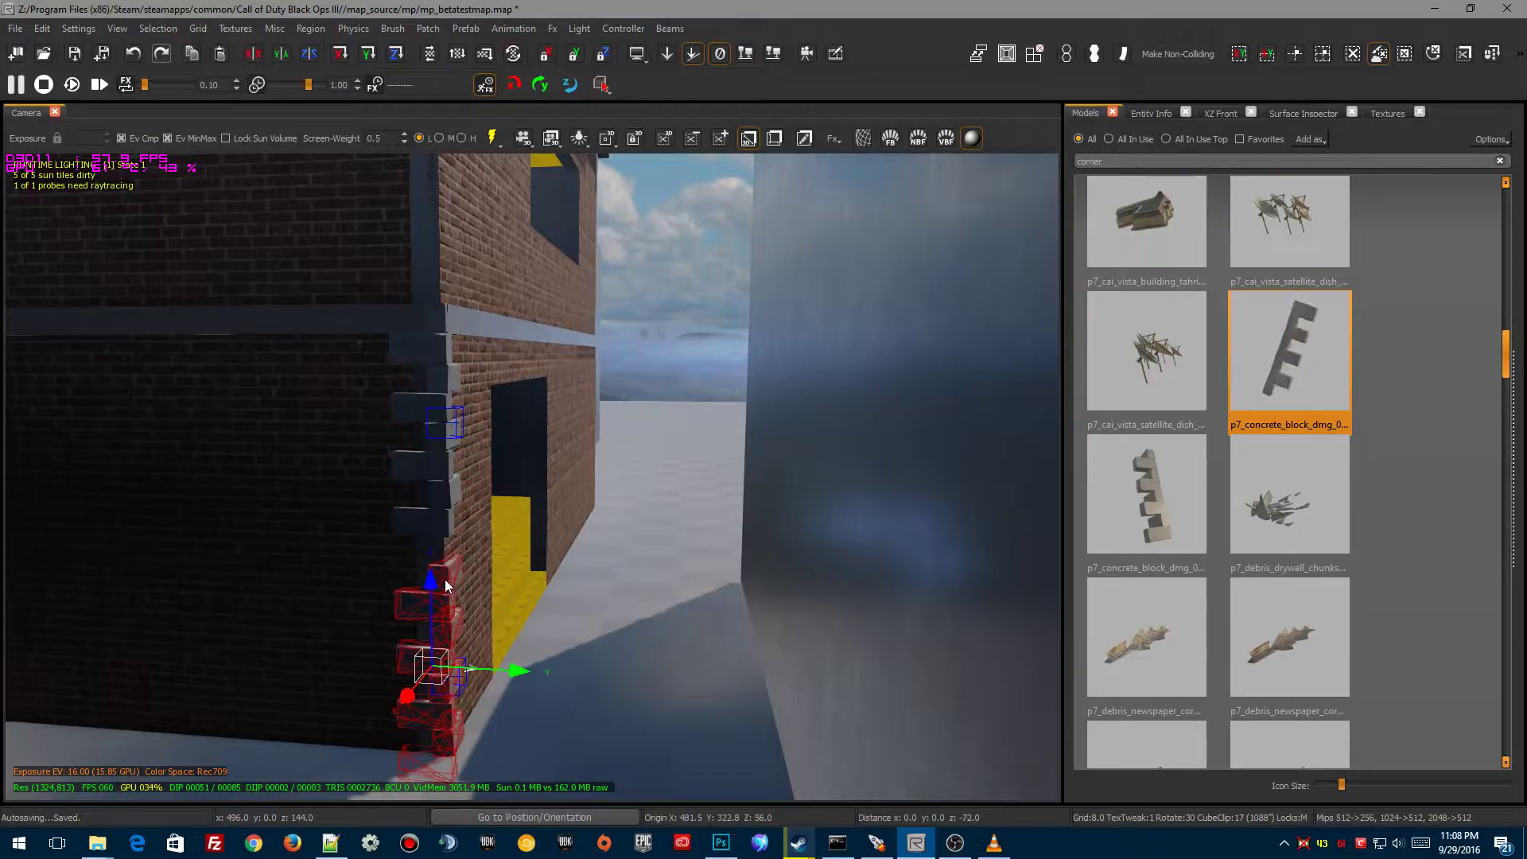
# Duplicate both block models and raise the copies to cover the upper floor's corner up to the roof
pyautogui.keyDown('shift'); pyautogui.click(423, 454); pyautogui.keyUp('shift')
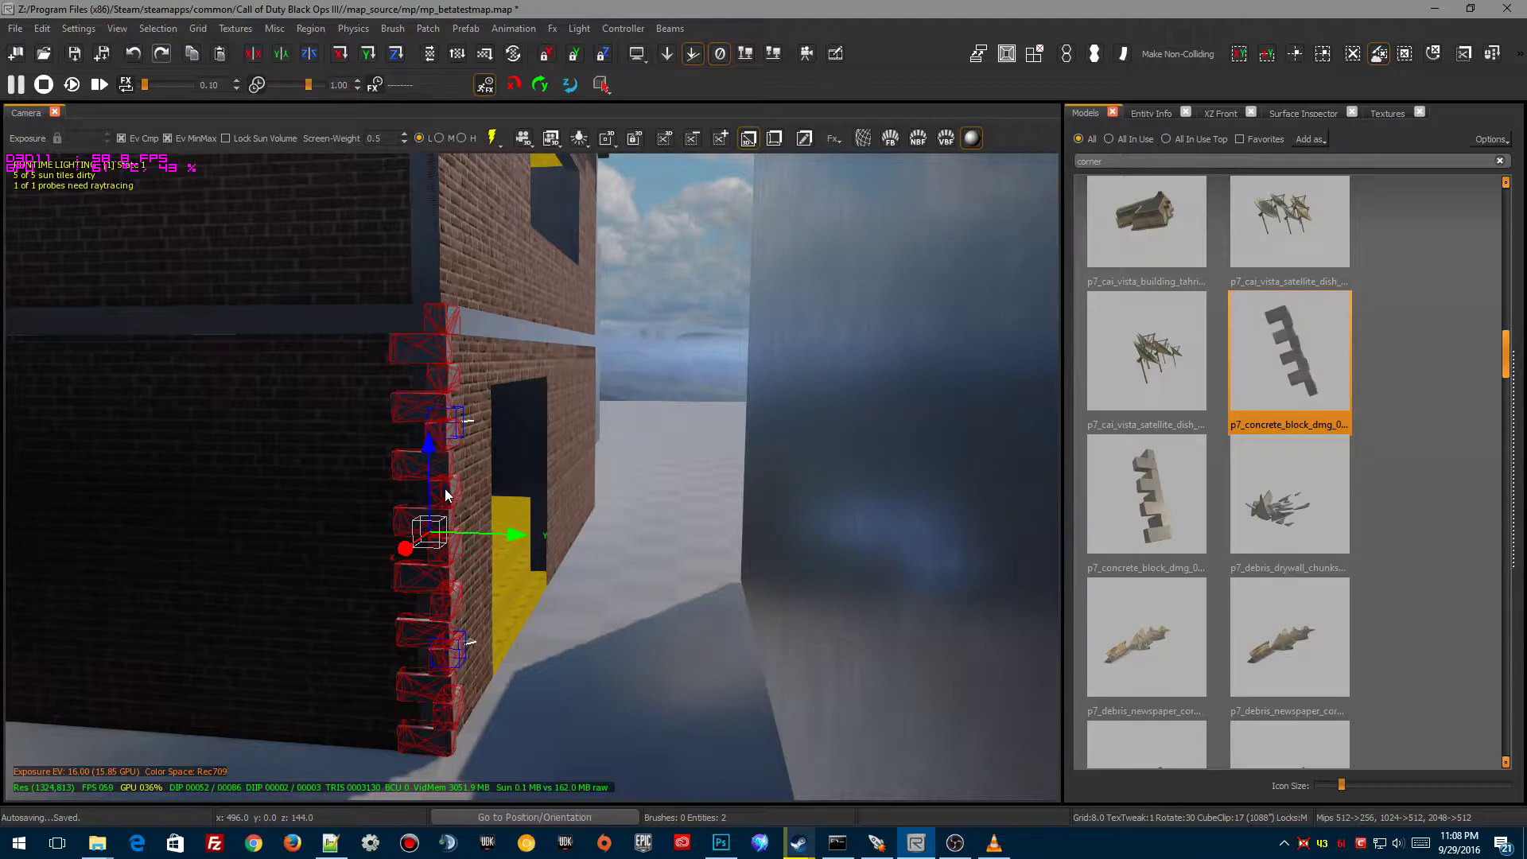
pyautogui.click(445, 488)
pyautogui.keyDown('shift'); pyautogui.click(443, 617); pyautogui.keyUp('shift')
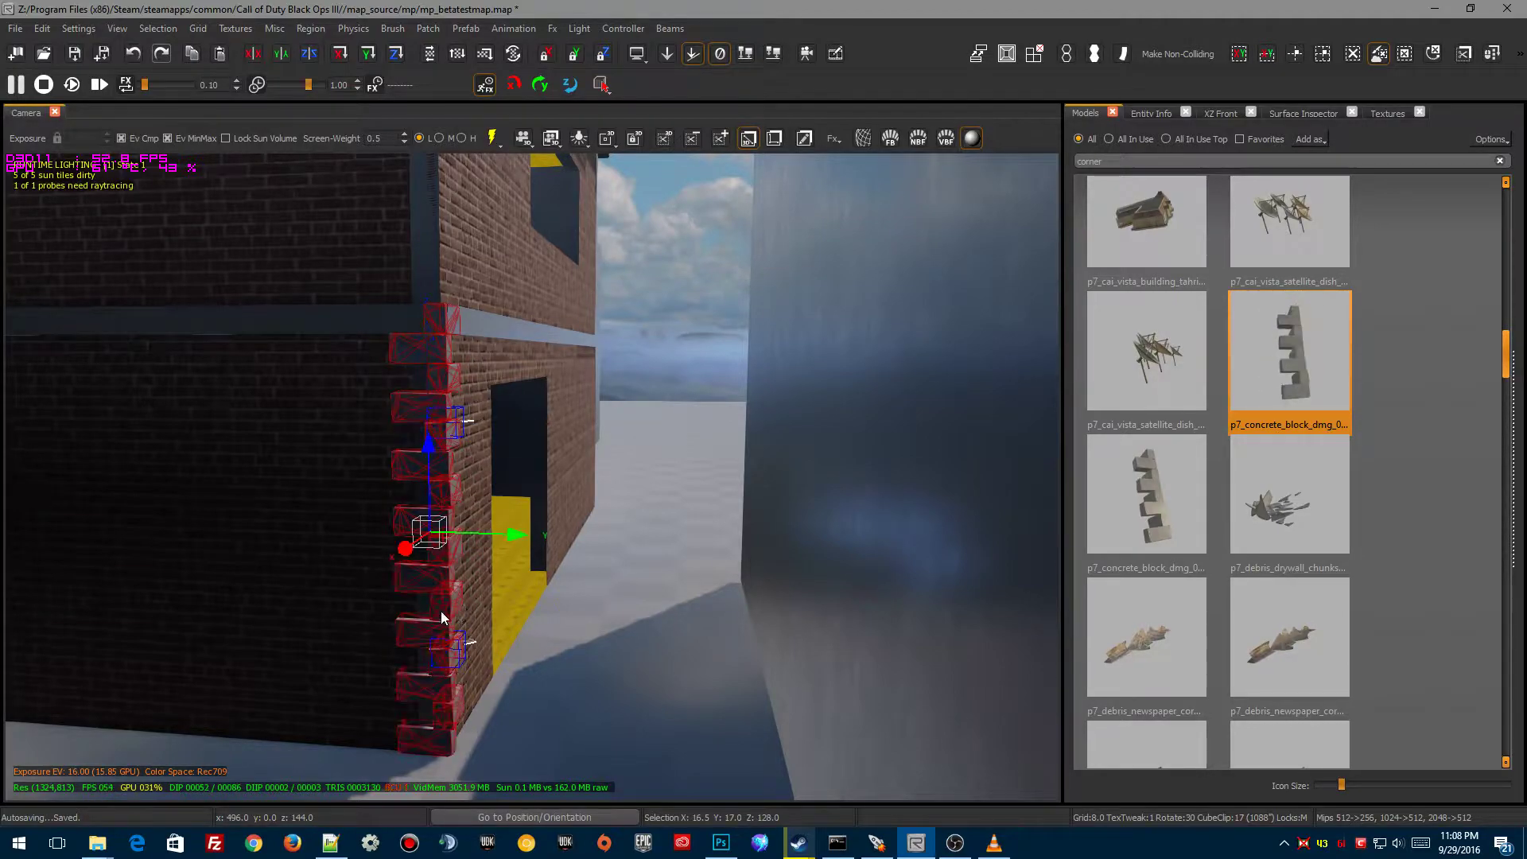
pyautogui.moveTo(442, 617); pyautogui.dragTo(478, 652, button='right')
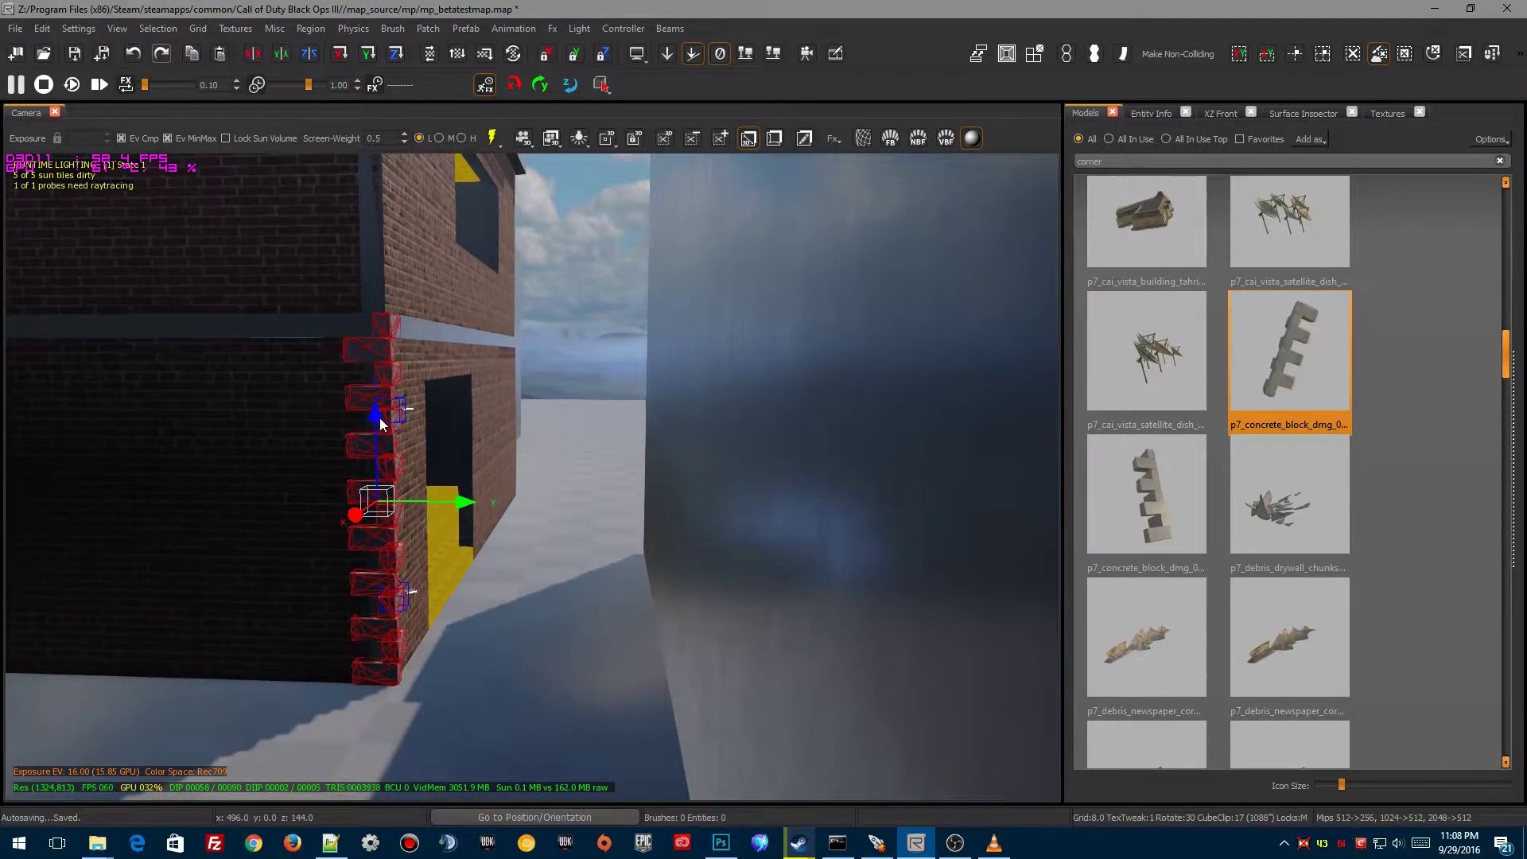
pyautogui.moveTo(378, 415); pyautogui.dragTo(385, 25)
pyautogui.keyDown('ctrl'); pyautogui.moveTo(413, 179); pyautogui.dragTo(425, 429, button='right'); pyautogui.keyUp('ctrl')
# Copy the full stack of four block models along X to the building's opposite corner at X 57.5
pyautogui.keyDown('shift'); pyautogui.click(400, 617); pyautogui.keyUp('shift')
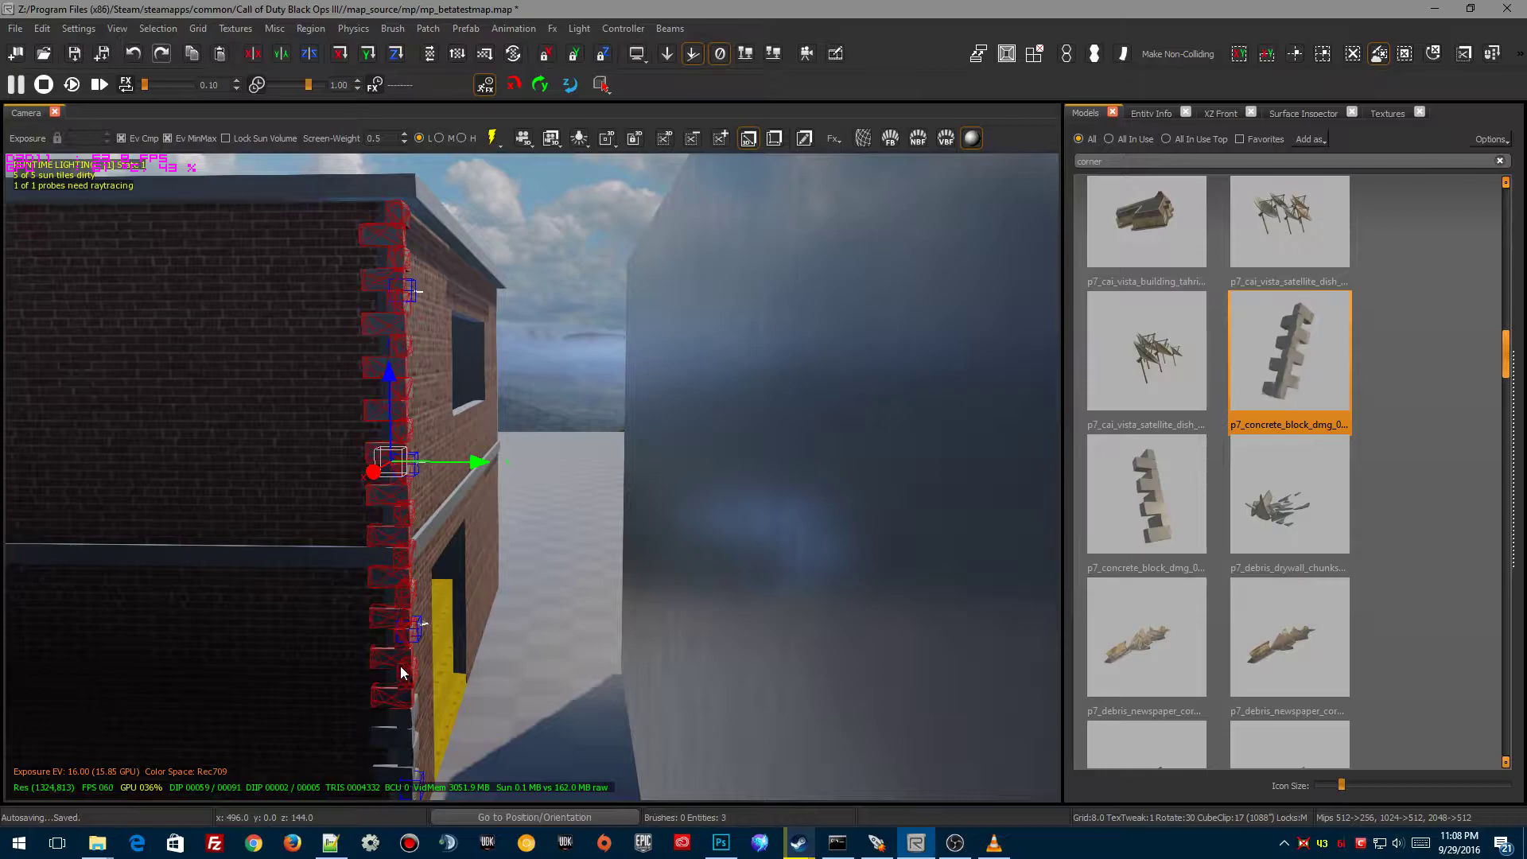
pyautogui.keyDown('shift'); pyautogui.click(404, 743); pyautogui.keyUp('shift')
pyautogui.moveTo(404, 743); pyautogui.dragTo(640, 636, button='right')
pyautogui.moveTo(640, 467); pyautogui.dragTo(480, 707, button='right')
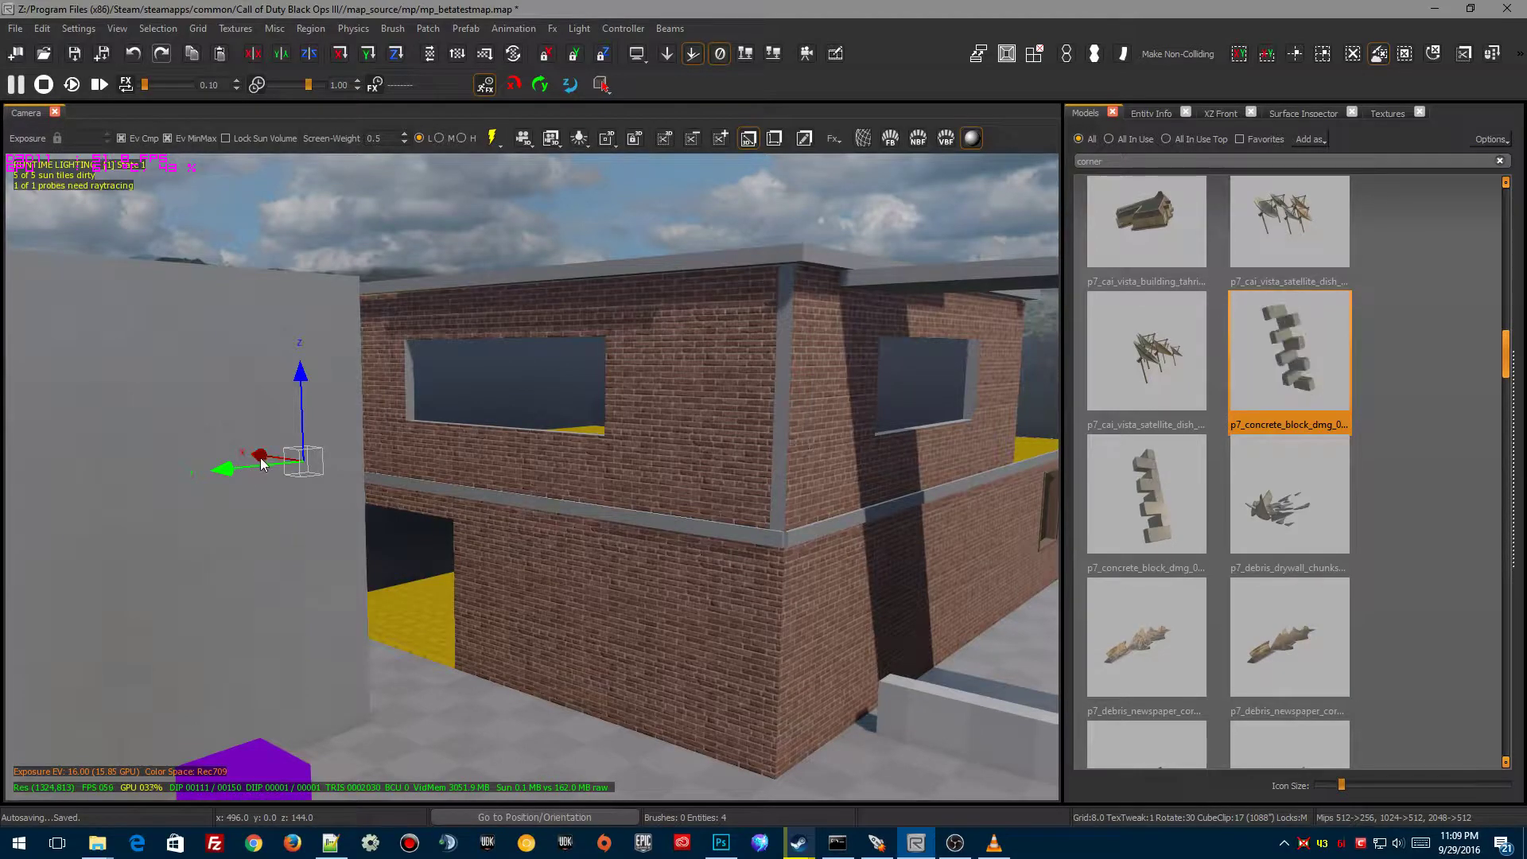
pyautogui.moveTo(264, 463); pyautogui.dragTo(698, 610)
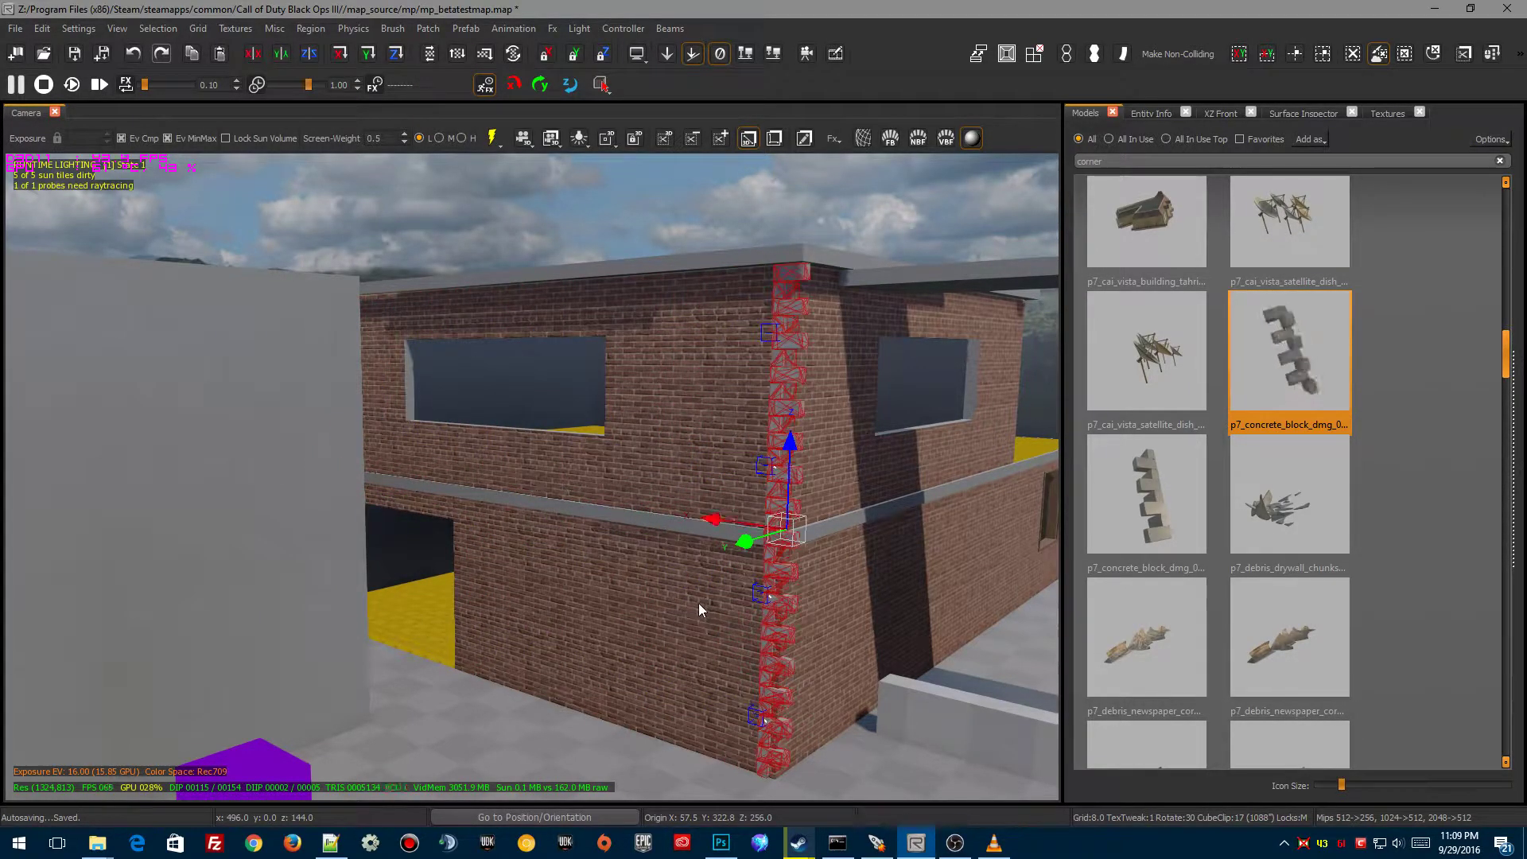
# Rotate the copied block stack 90 degrees about Z in the top view to fit its corner
pyautogui.click(1225, 114)
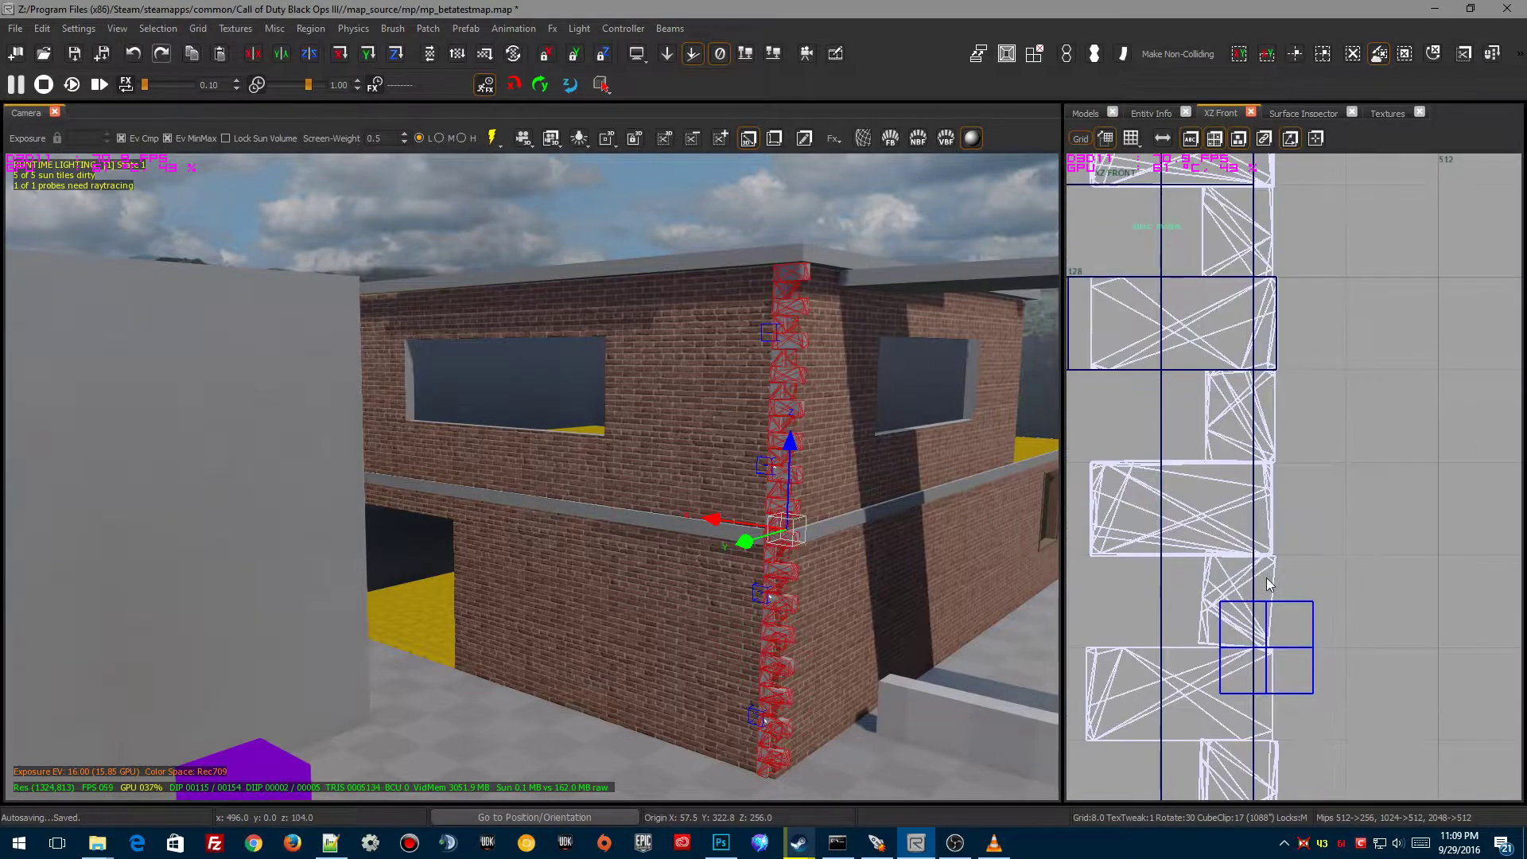
pyautogui.hotkey('ctrl', 'Tab')
pyautogui.hotkey('ctrl', 'Tab')
pyautogui.moveTo(1325, 543); pyautogui.dragTo(1215, 583, button='right')
pyautogui.press('r')
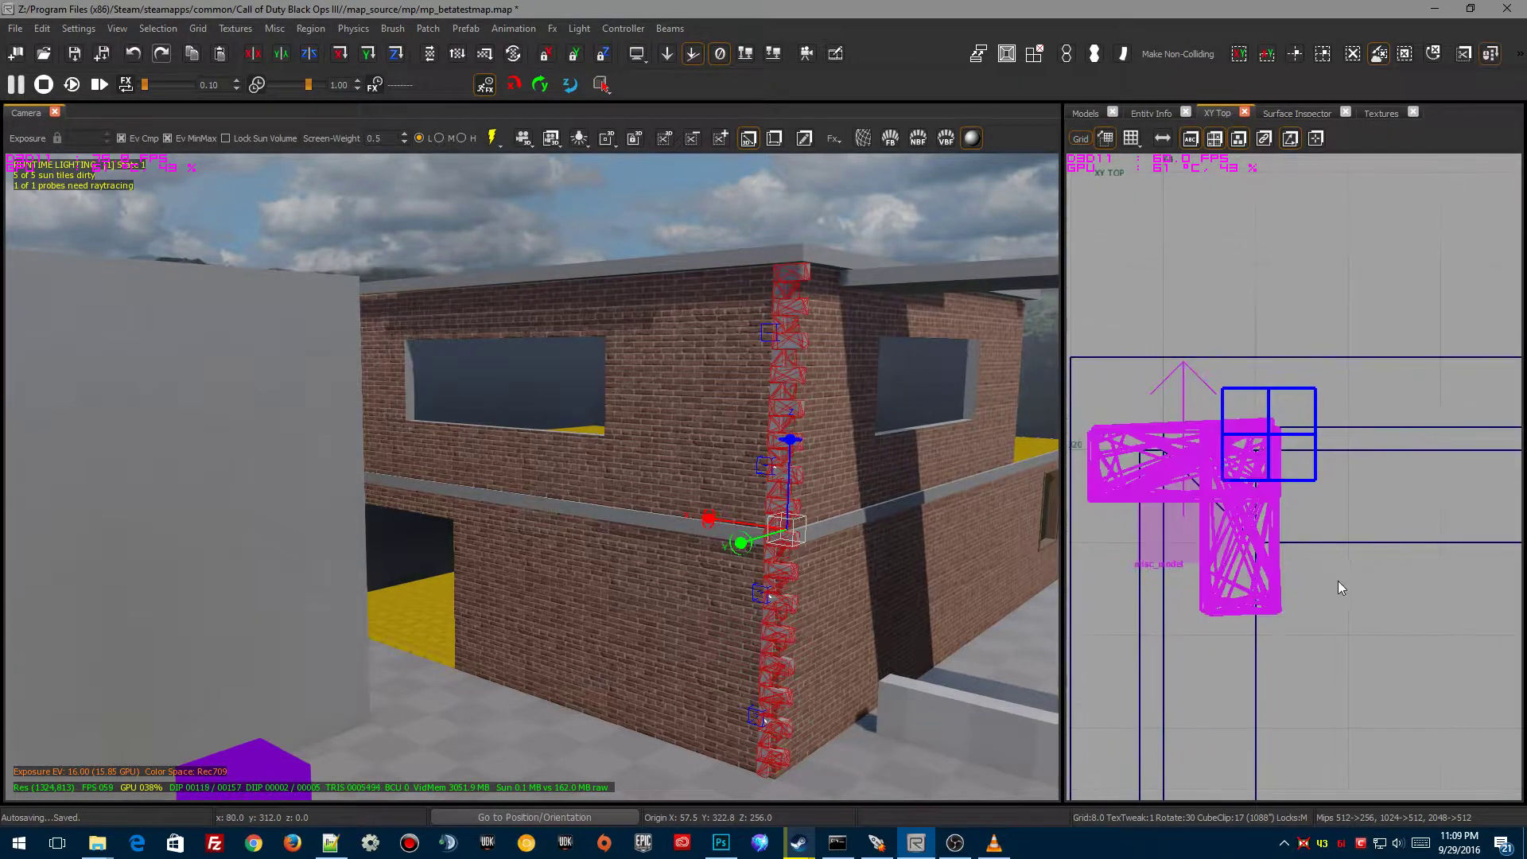
pyautogui.moveTo(1337, 581); pyautogui.dragTo(1369, 567)
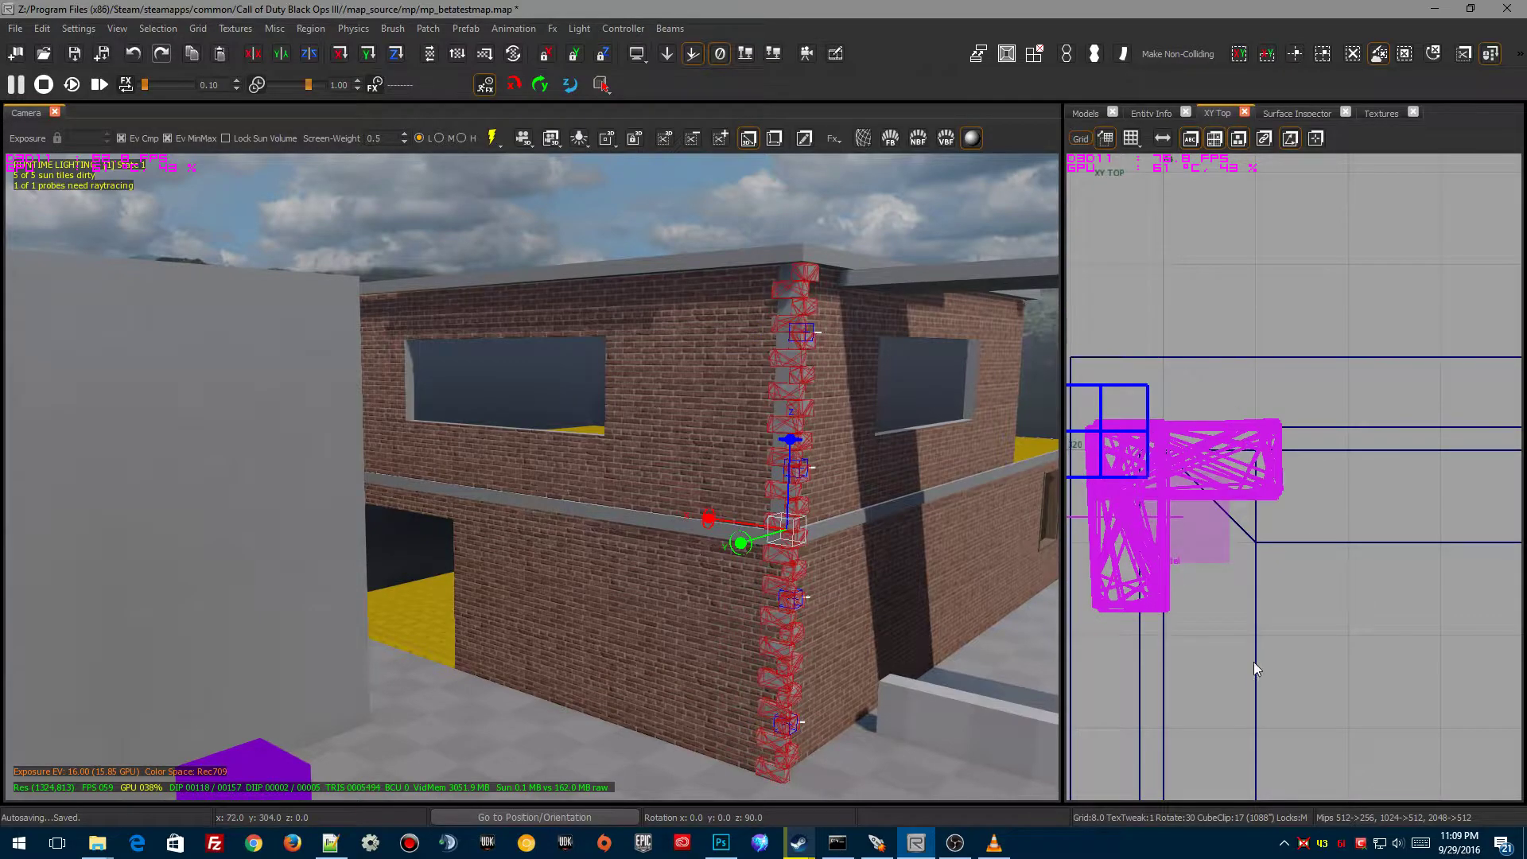
pyautogui.press('w')
pyautogui.moveTo(879, 686); pyautogui.dragTo(846, 697, button='right')
pyautogui.press('w')
pyautogui.press('Escape')
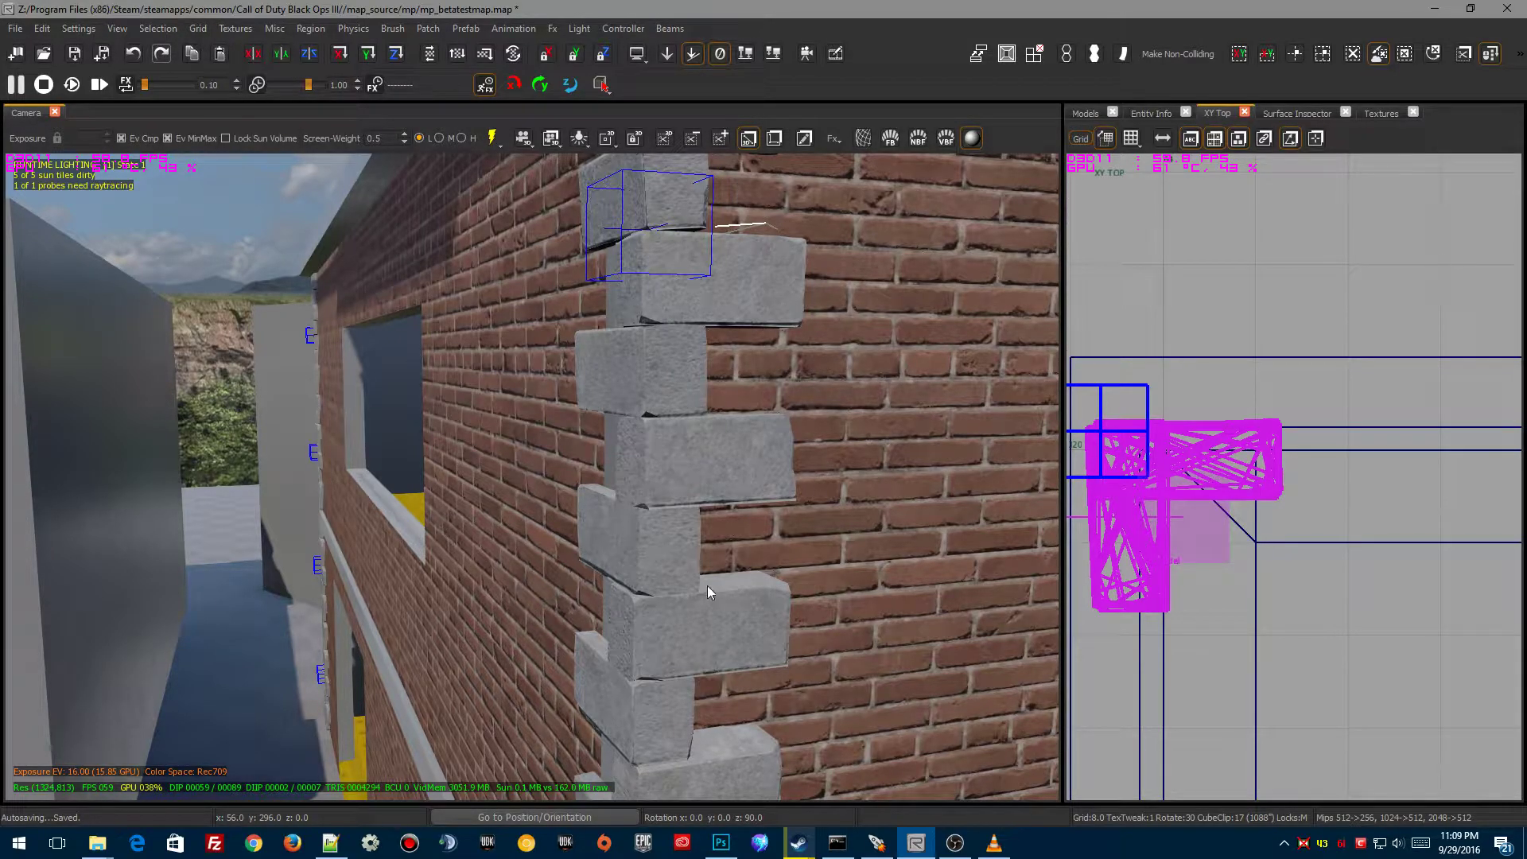
# Shift the rotated block stack in X to about 61.3 so it fits the corner, with the grid at 2
pyautogui.moveTo(737, 618); pyautogui.dragTo(695, 617, button='right')
pyautogui.press('j')
pyautogui.press('j')
pyautogui.press('space')
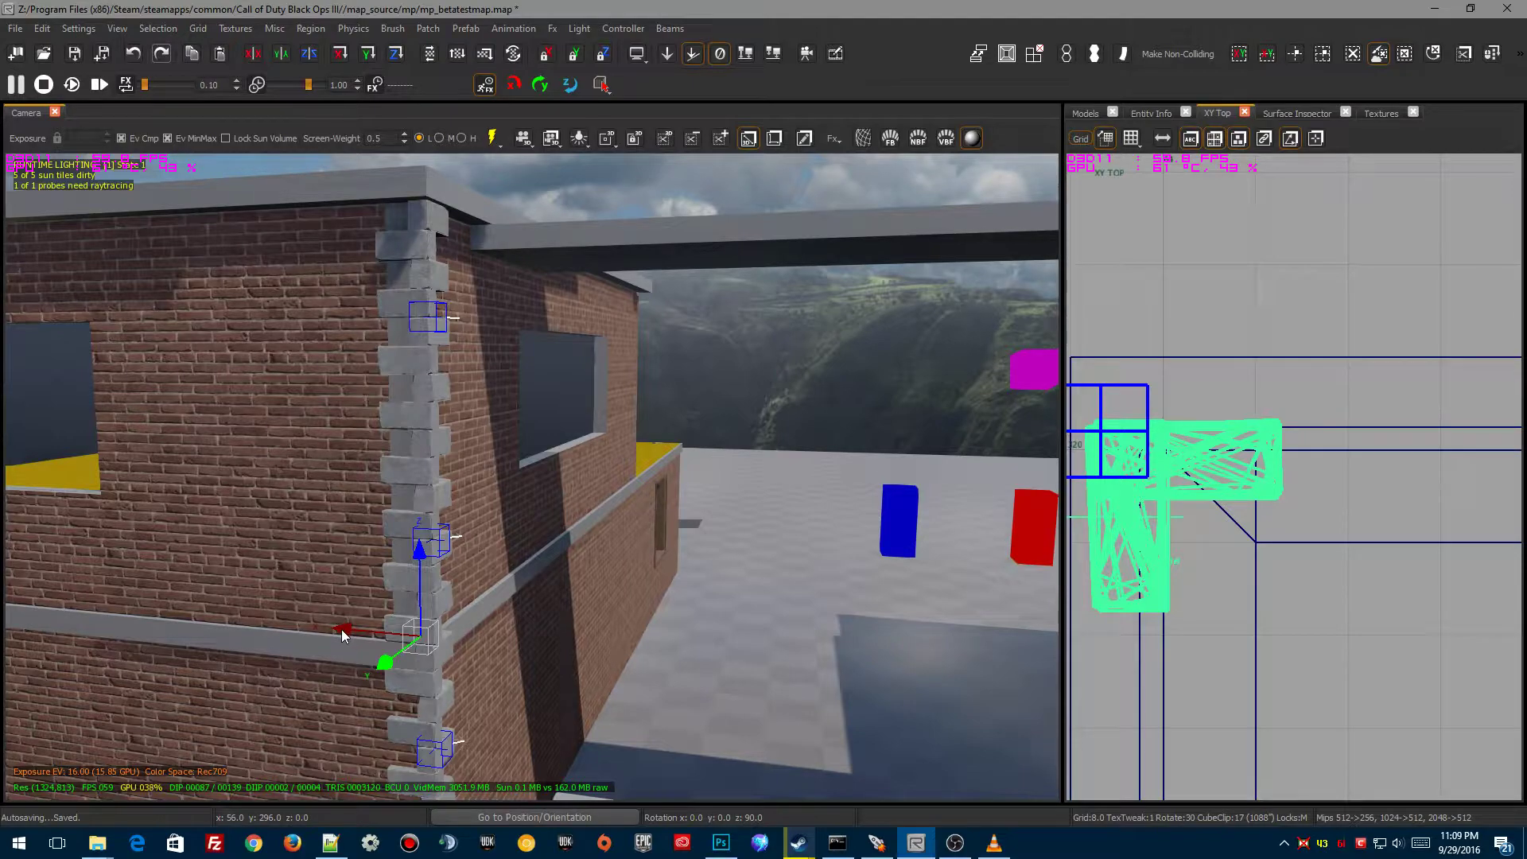
pyautogui.moveTo(339, 630); pyautogui.dragTo(337, 634)
pyautogui.press('2')
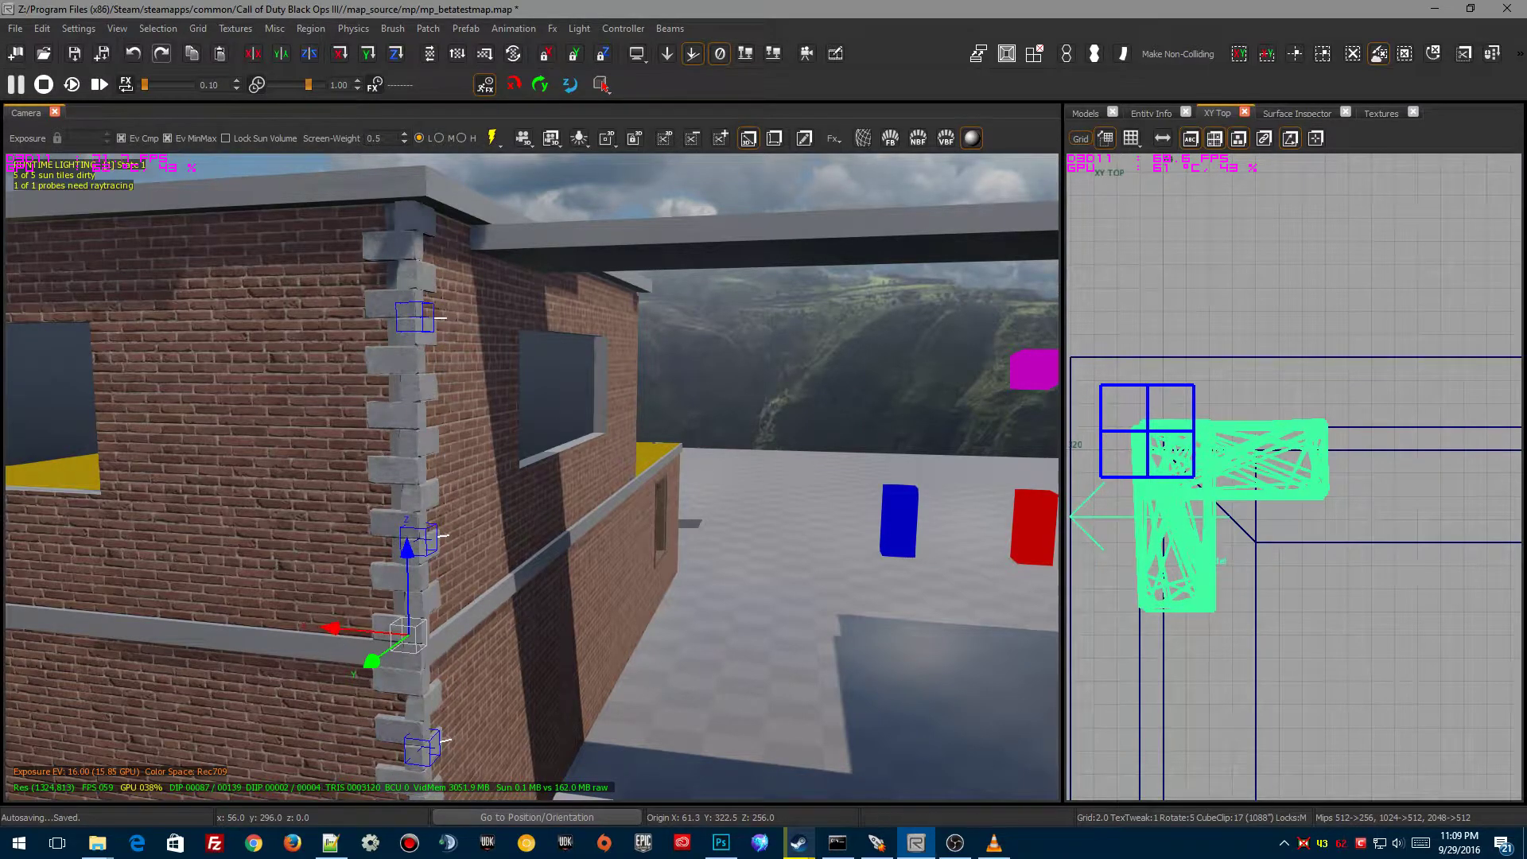
pyautogui.press('w')
pyautogui.moveTo(337, 635); pyautogui.dragTo(485, 596, button='right')
pyautogui.press('s')
pyautogui.press('Escape')
# Inspect the block stacks on the building's outer corners and in the recessed corner beside the lower roof
pyautogui.press('w')
pyautogui.press('s')
pyautogui.moveTo(460, 369); pyautogui.dragTo(622, 294, button='right')
pyautogui.press('w')
pyautogui.press('s')
pyautogui.press('s')
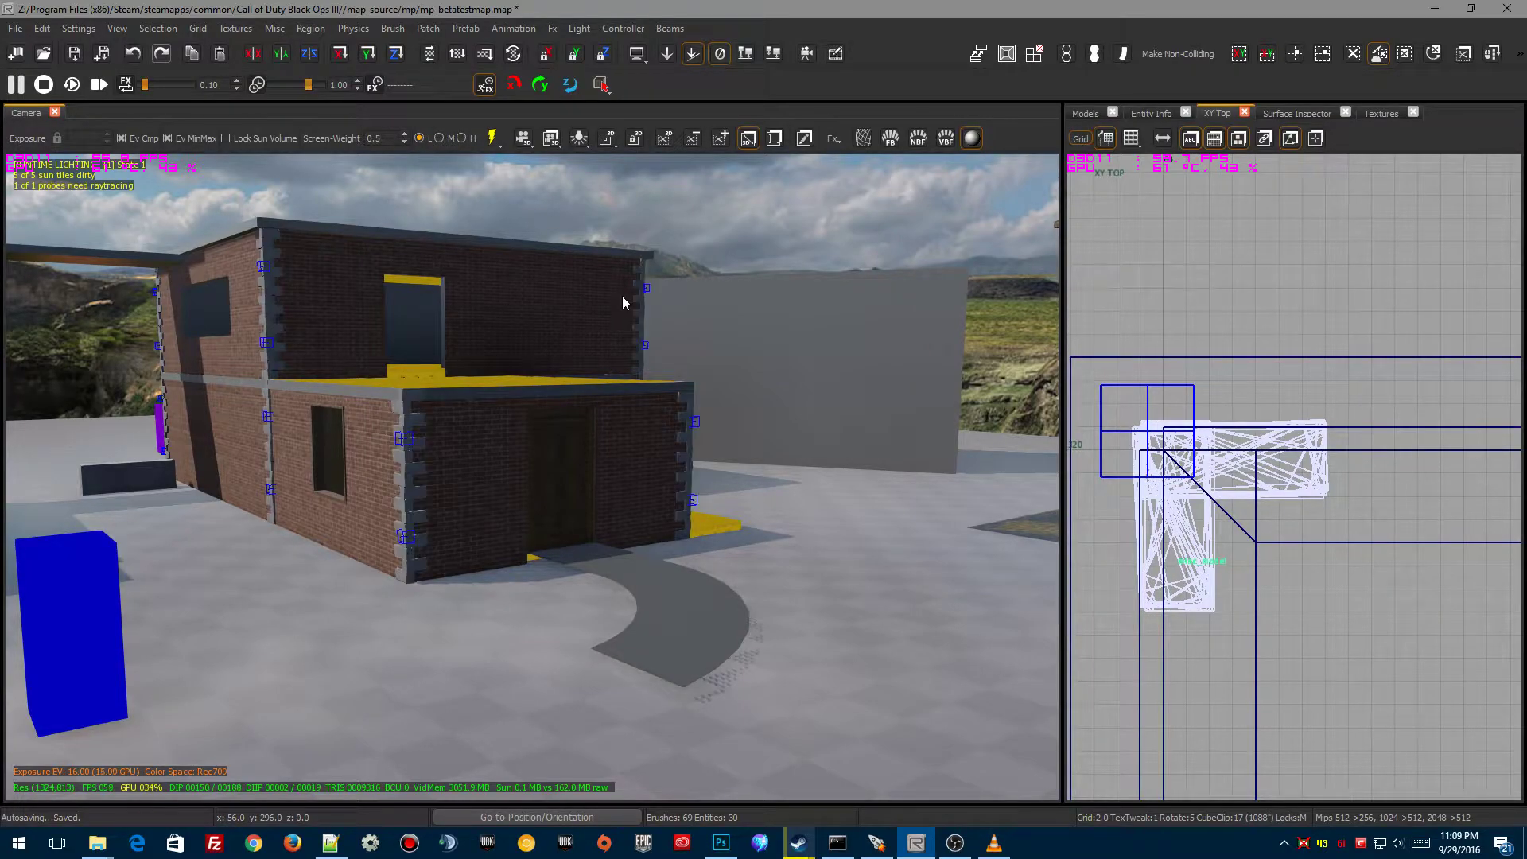
pyautogui.moveTo(579, 455); pyautogui.dragTo(495, 467, button='right')
pyautogui.press('w')
pyautogui.press('s')
pyautogui.press('s')
pyautogui.press('w')
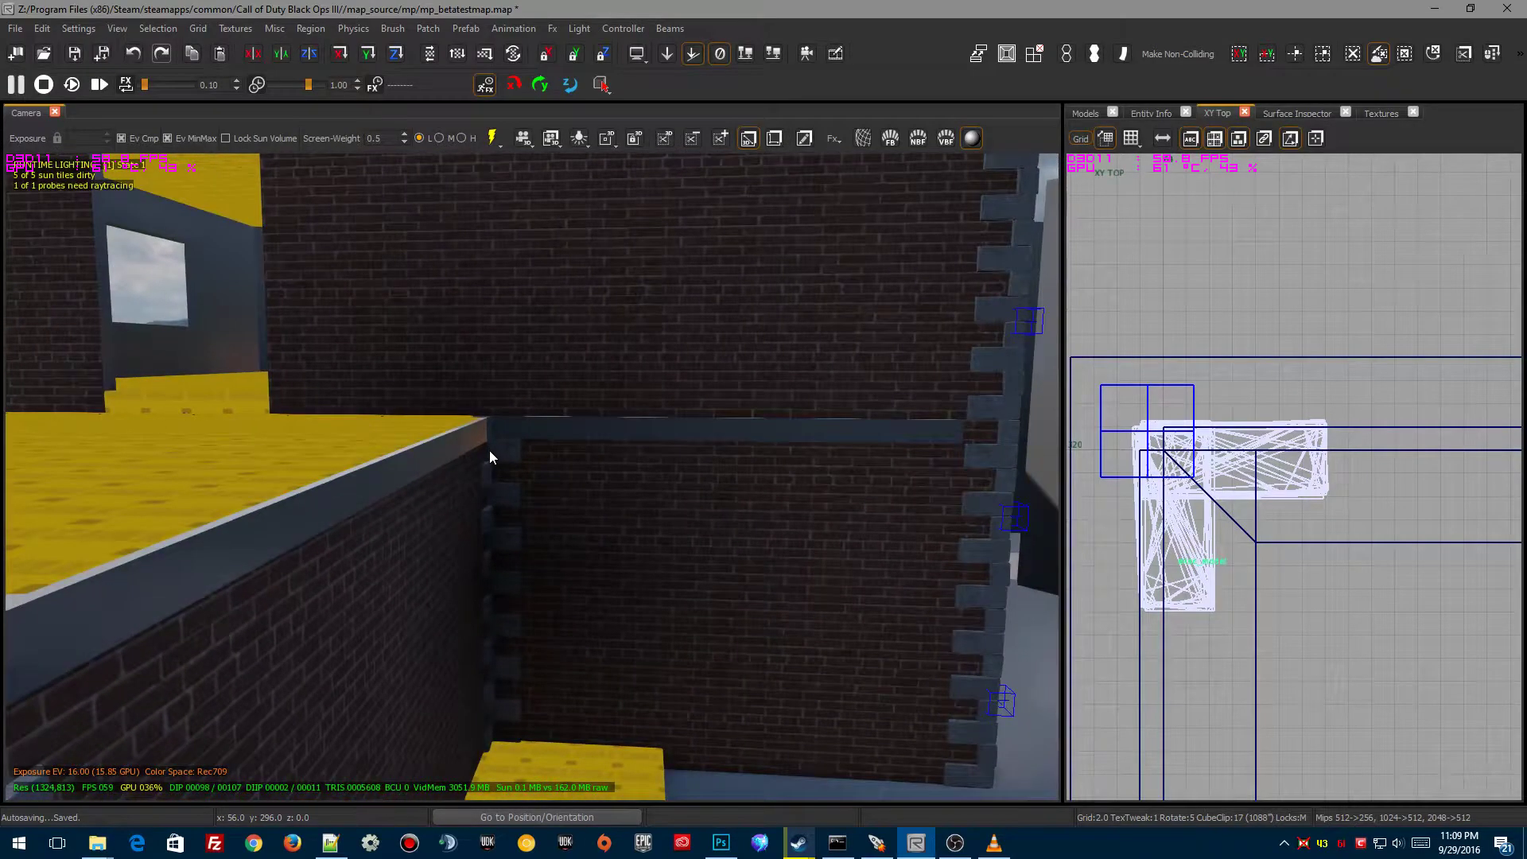
# Try to shift the two block models in the recessed corner along Y to -61.3, with the grid at 1
pyautogui.click(490, 458)
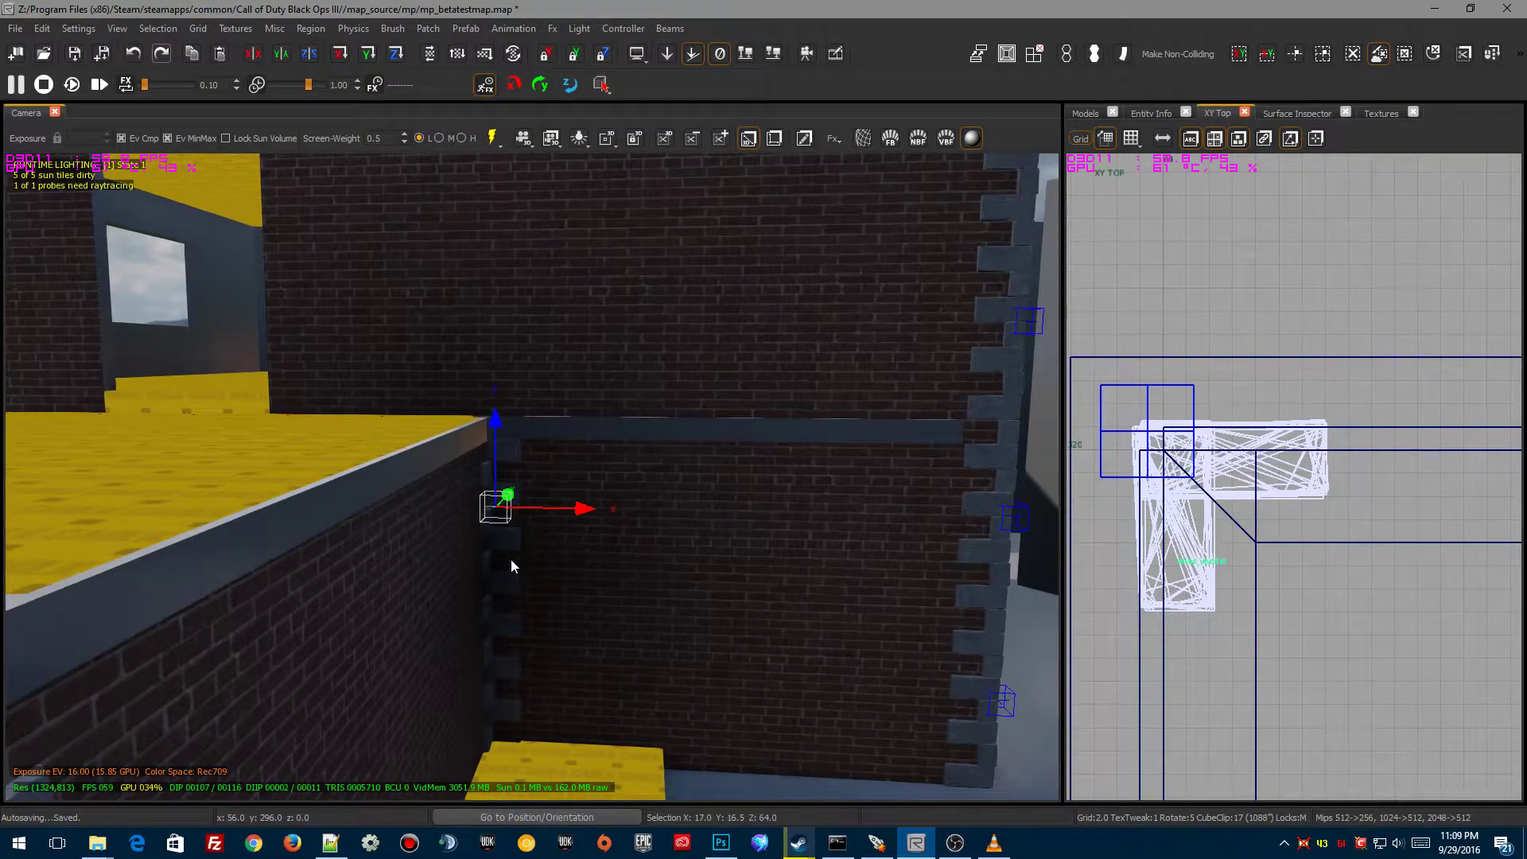
pyautogui.keyDown('shift'); pyautogui.click(511, 632); pyautogui.keyUp('shift')
pyautogui.press('w')
pyautogui.moveTo(569, 779); pyautogui.dragTo(493, 676, button='right')
pyautogui.moveTo(570, 777); pyautogui.dragTo(775, 779, button='right')
pyautogui.press('s')
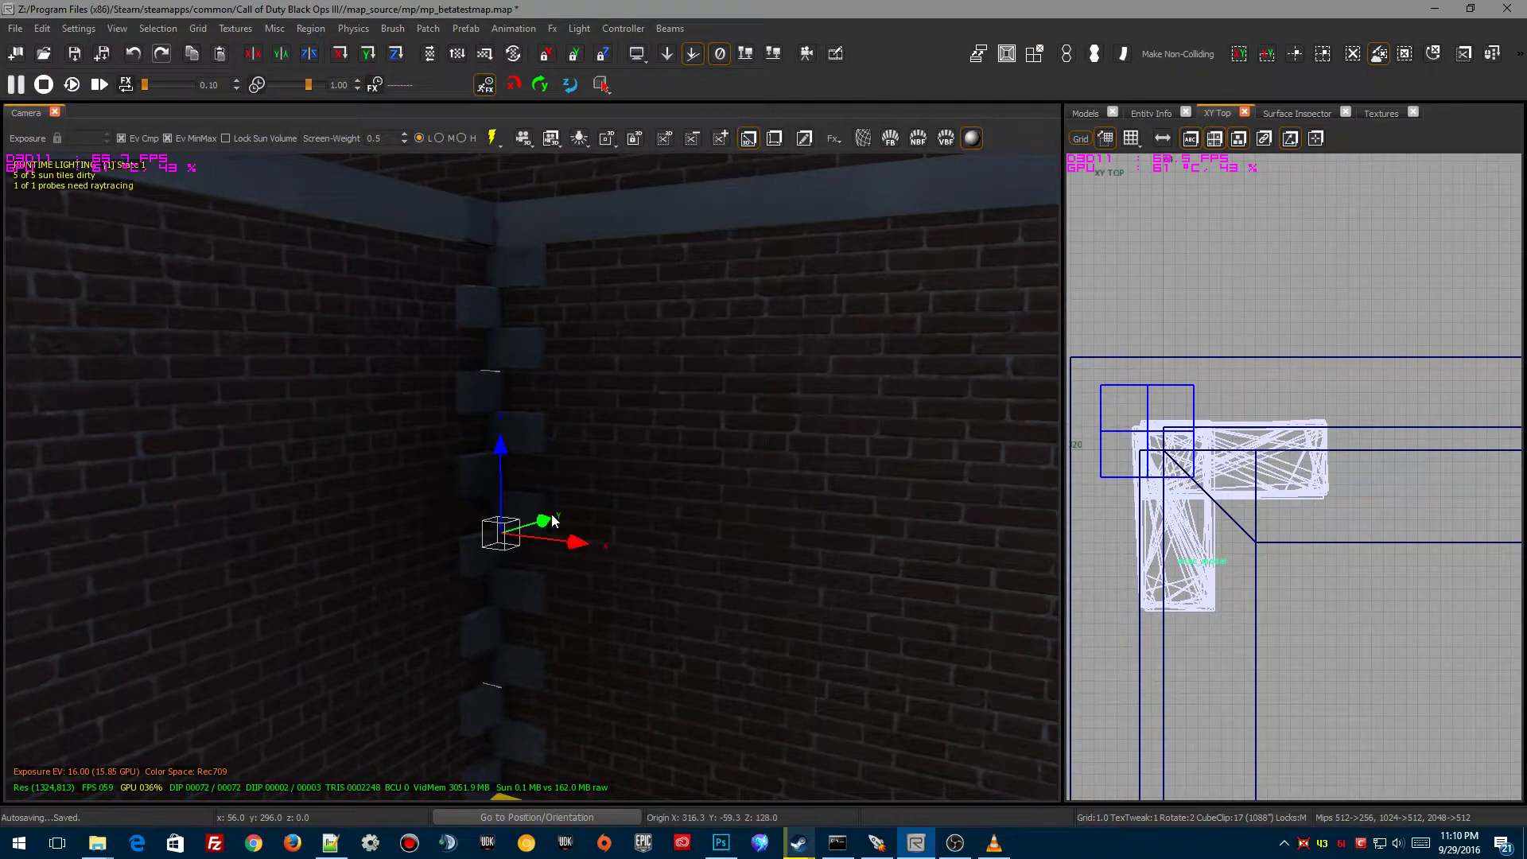
pyautogui.moveTo(546, 522); pyautogui.dragTo(542, 526)
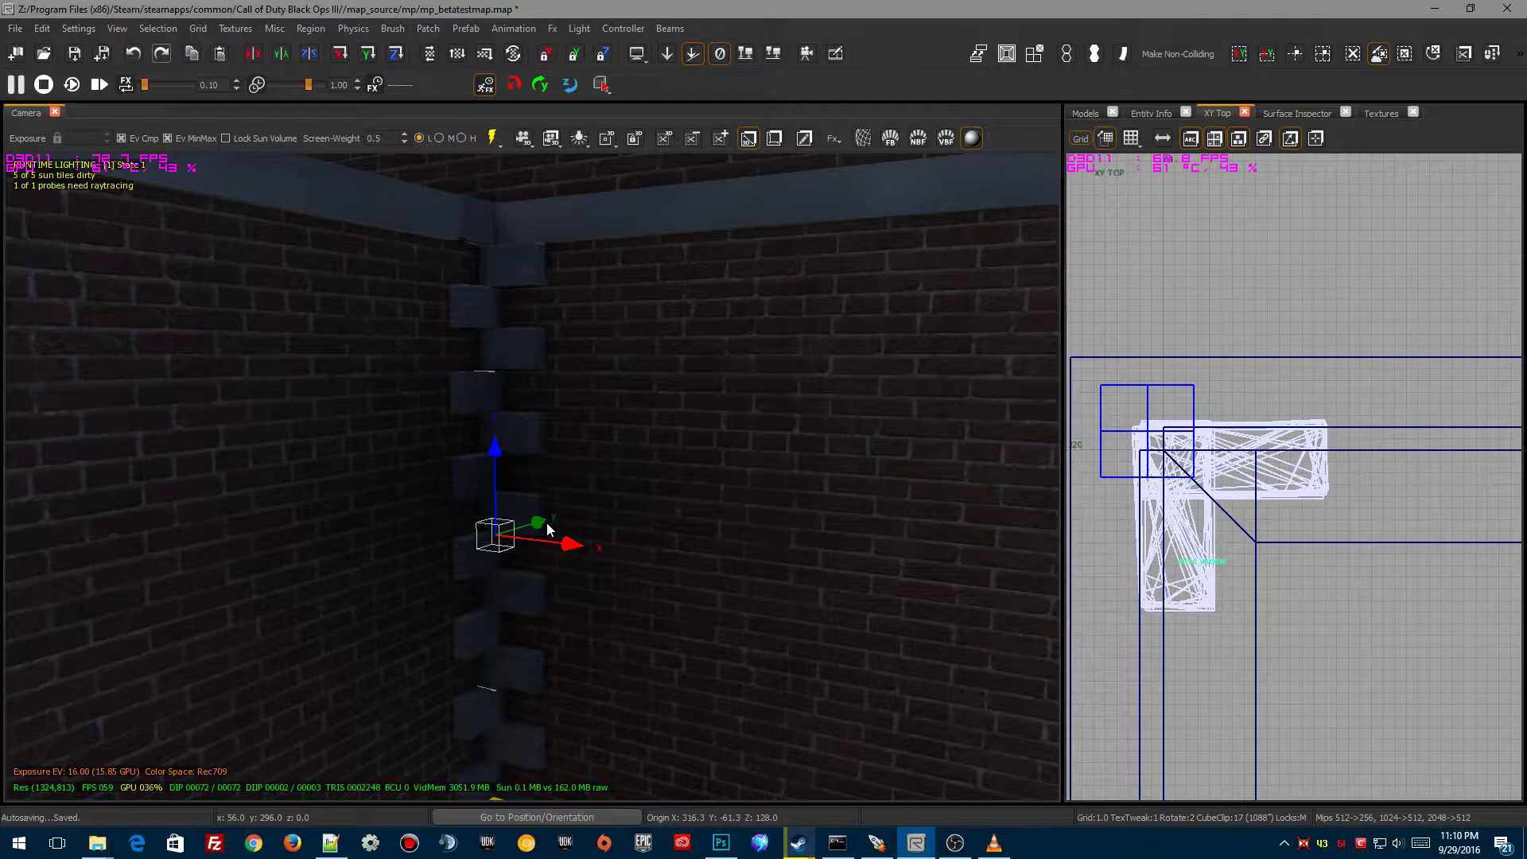
pyautogui.press('s')
pyautogui.moveTo(547, 523); pyautogui.dragTo(568, 500, button='right')
pyautogui.hotkey('ctrl', 'z')
pyautogui.hotkey('ctrl', 'z')
pyautogui.press('s')
pyautogui.press('Escape')
# Filter the model library by the term "pipe"
pyautogui.press('s')
pyautogui.press('a')
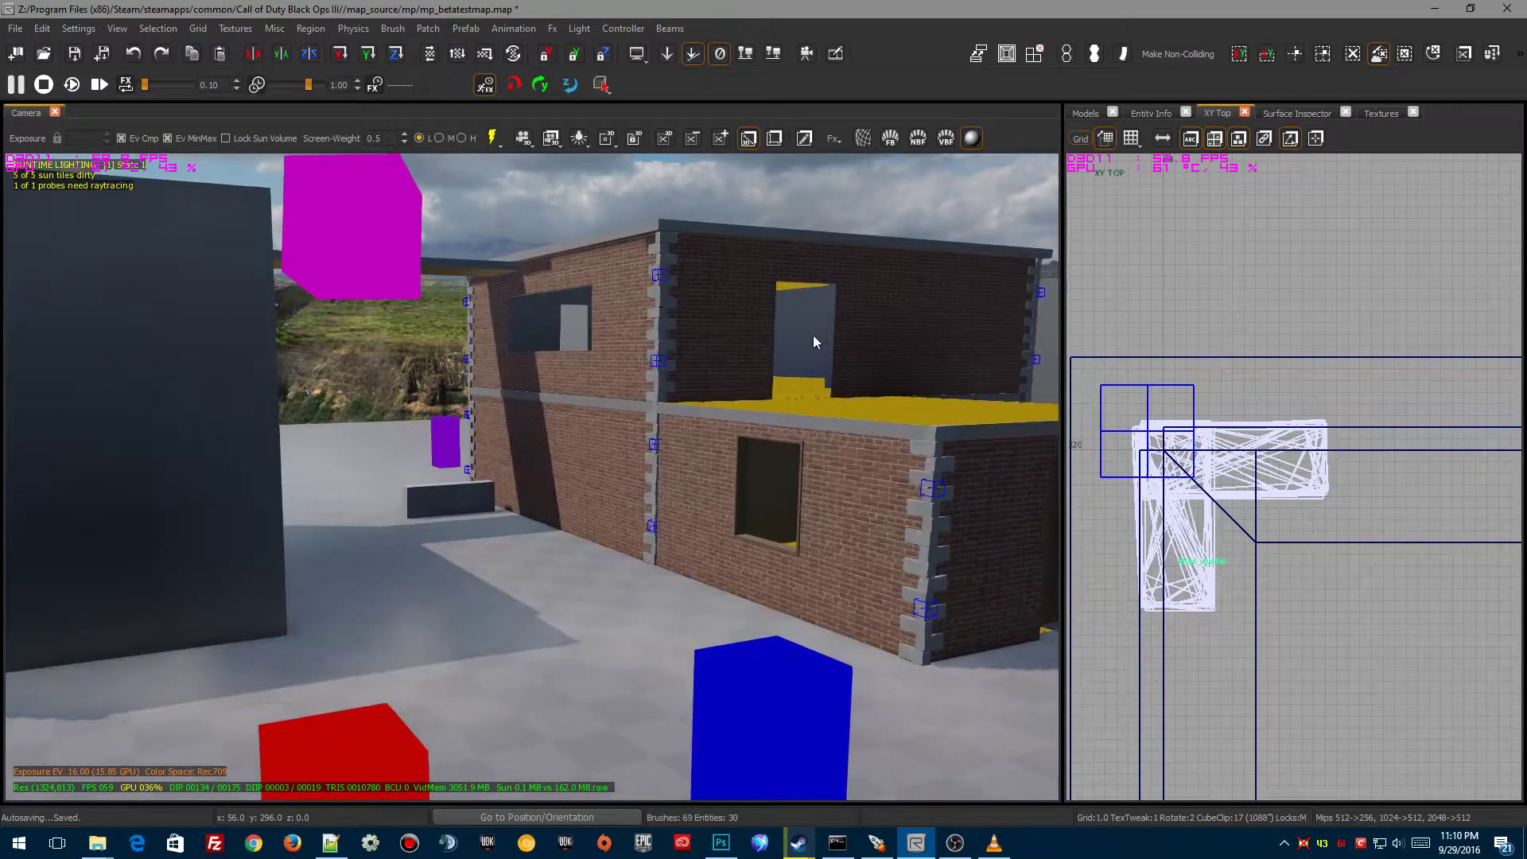
pyautogui.moveTo(813, 342); pyautogui.dragTo(822, 458, button='right')
pyautogui.moveTo(579, 509); pyautogui.dragTo(578, 566, button='right')
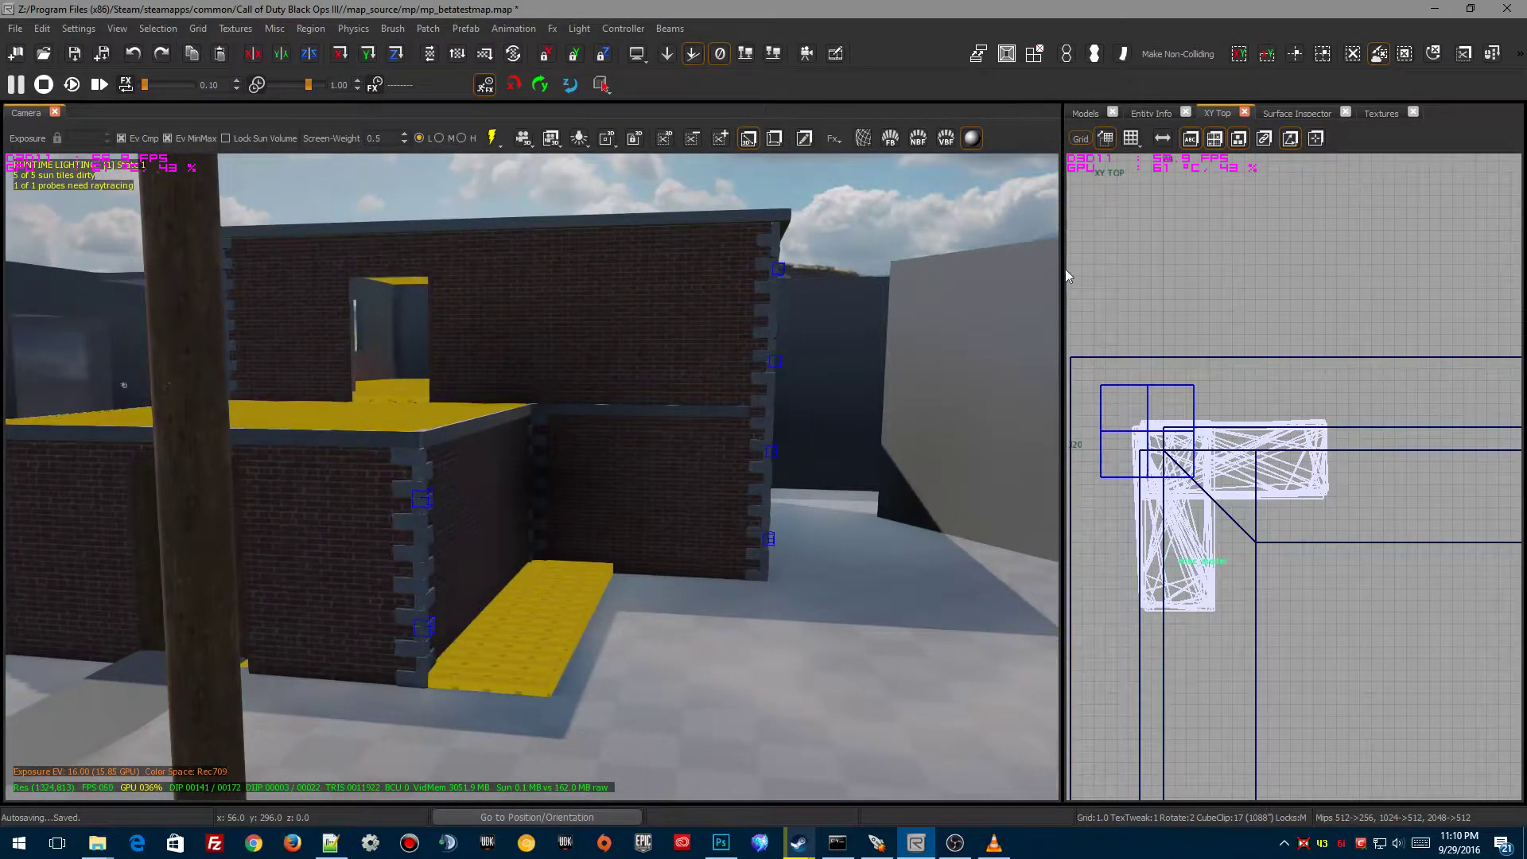
pyautogui.click(1086, 114)
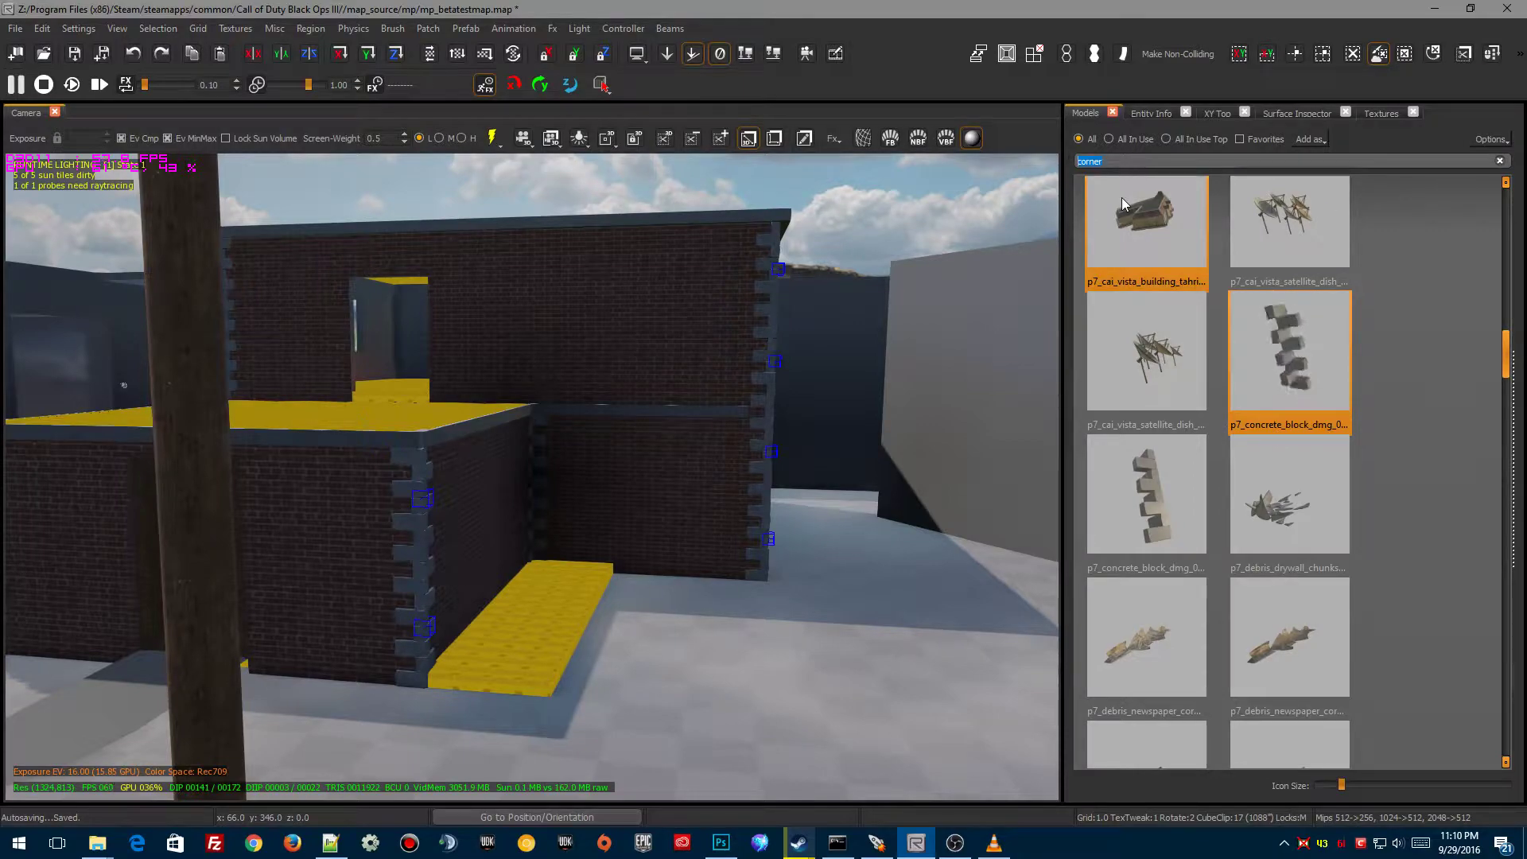
pyautogui.write('pipes')
pyautogui.press('BackSpace')
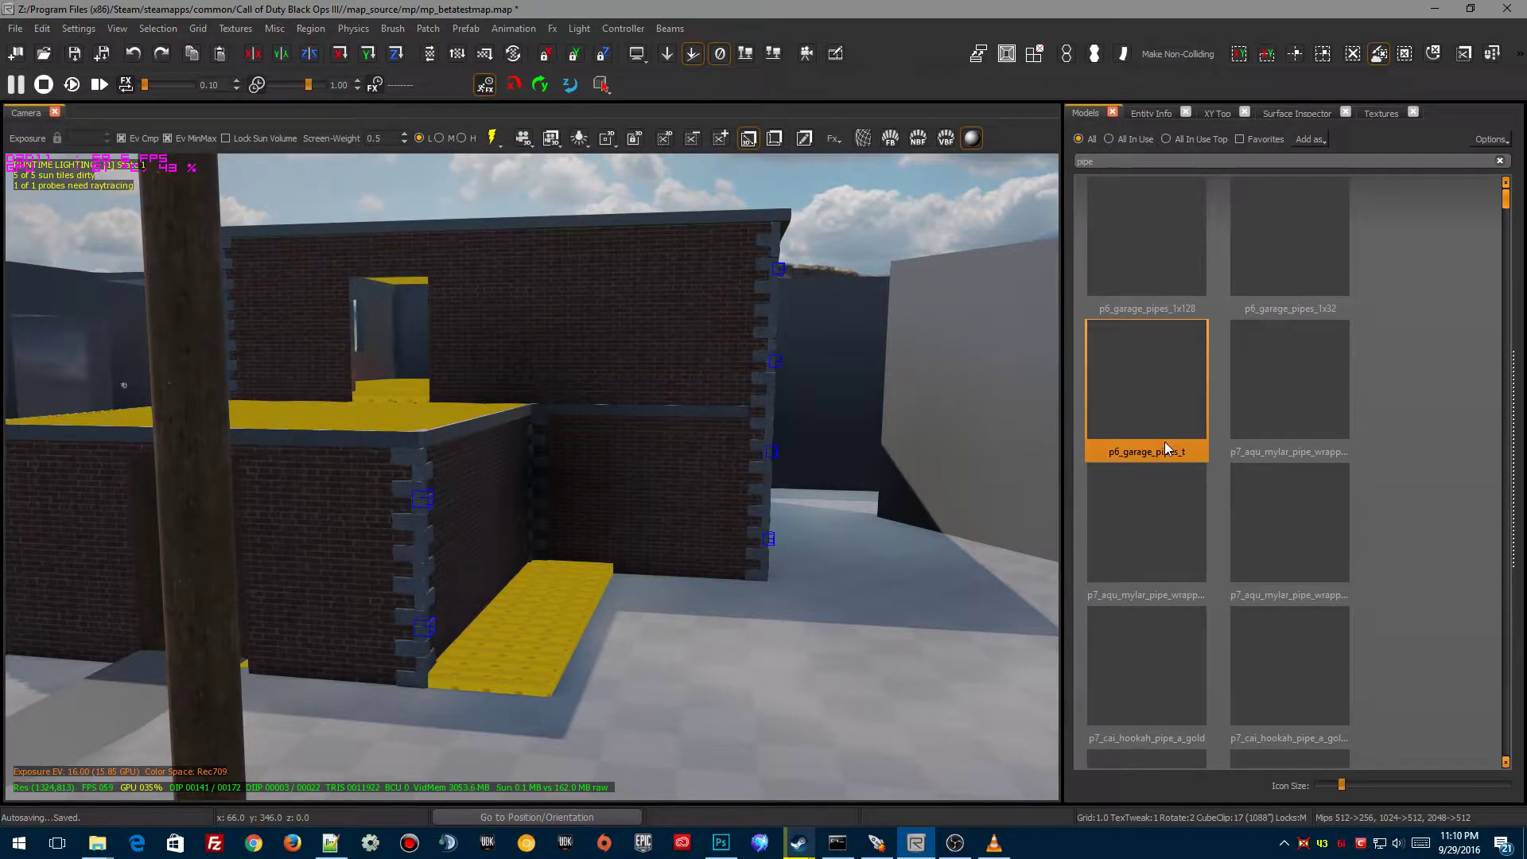
# Place the p6_garage_pipes_1x32 model on the ground in front of the brick wall and adjust its height
pyautogui.moveTo(1289, 239); pyautogui.dragTo(665, 604)
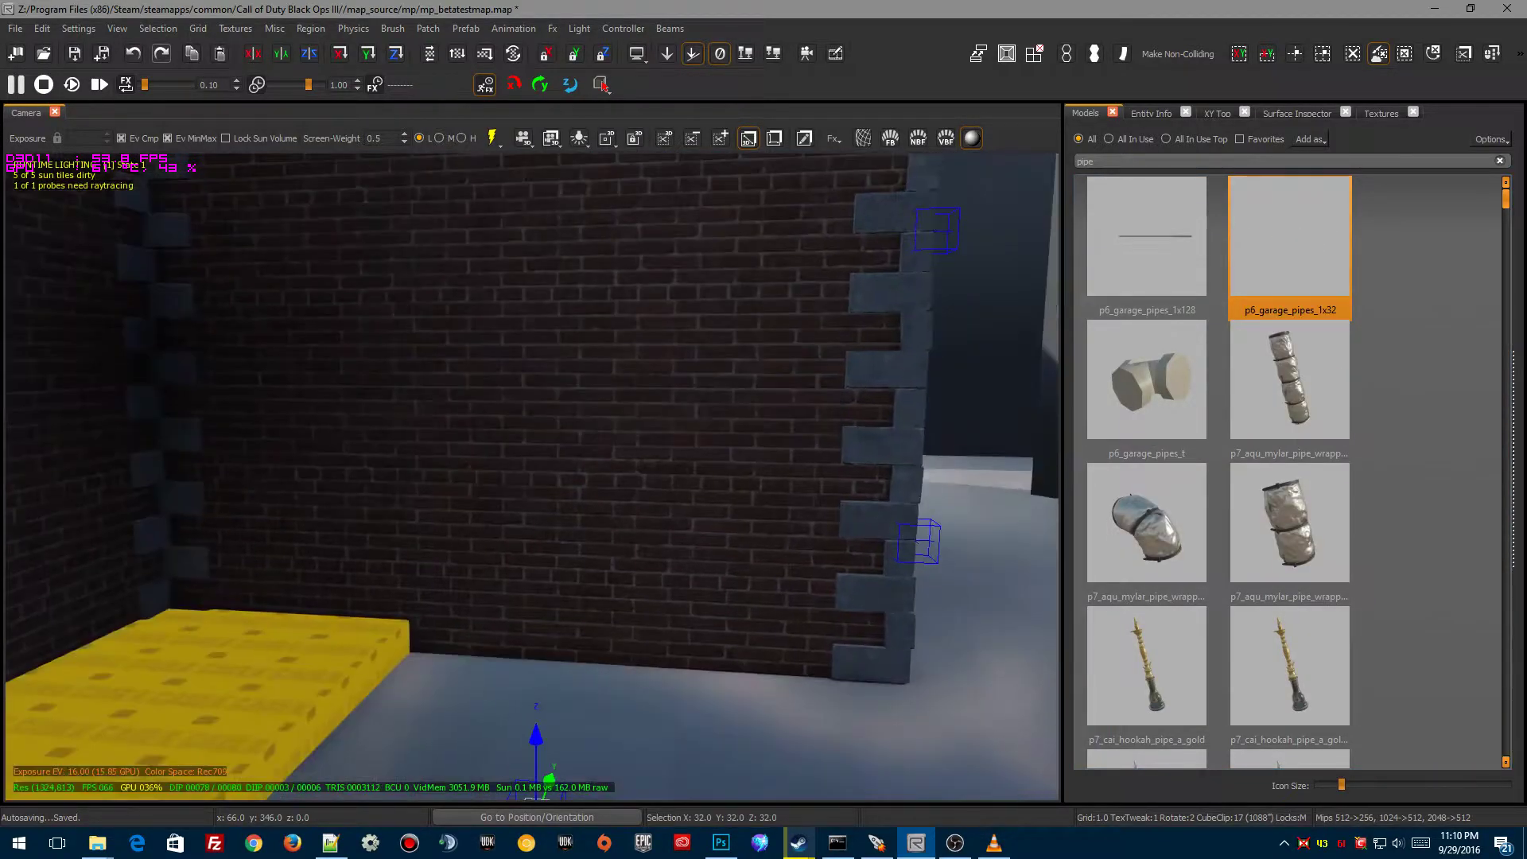
pyautogui.moveTo(664, 605)
pyautogui.mouseDown(button='right')
pyautogui.moveTo(665, 637)
pyautogui.moveTo(740, 628)
pyautogui.moveTo(686, 614)
pyautogui.mouseUp(button='right')
pyautogui.moveTo(648, 500); pyautogui.dragTo(647, 398)
# Find a grey p7_pipe_metal_hp_12 elbow among the pipe models and place it on the ground near the building's outer corner
pyautogui.scroll(-5, 1225, 442)
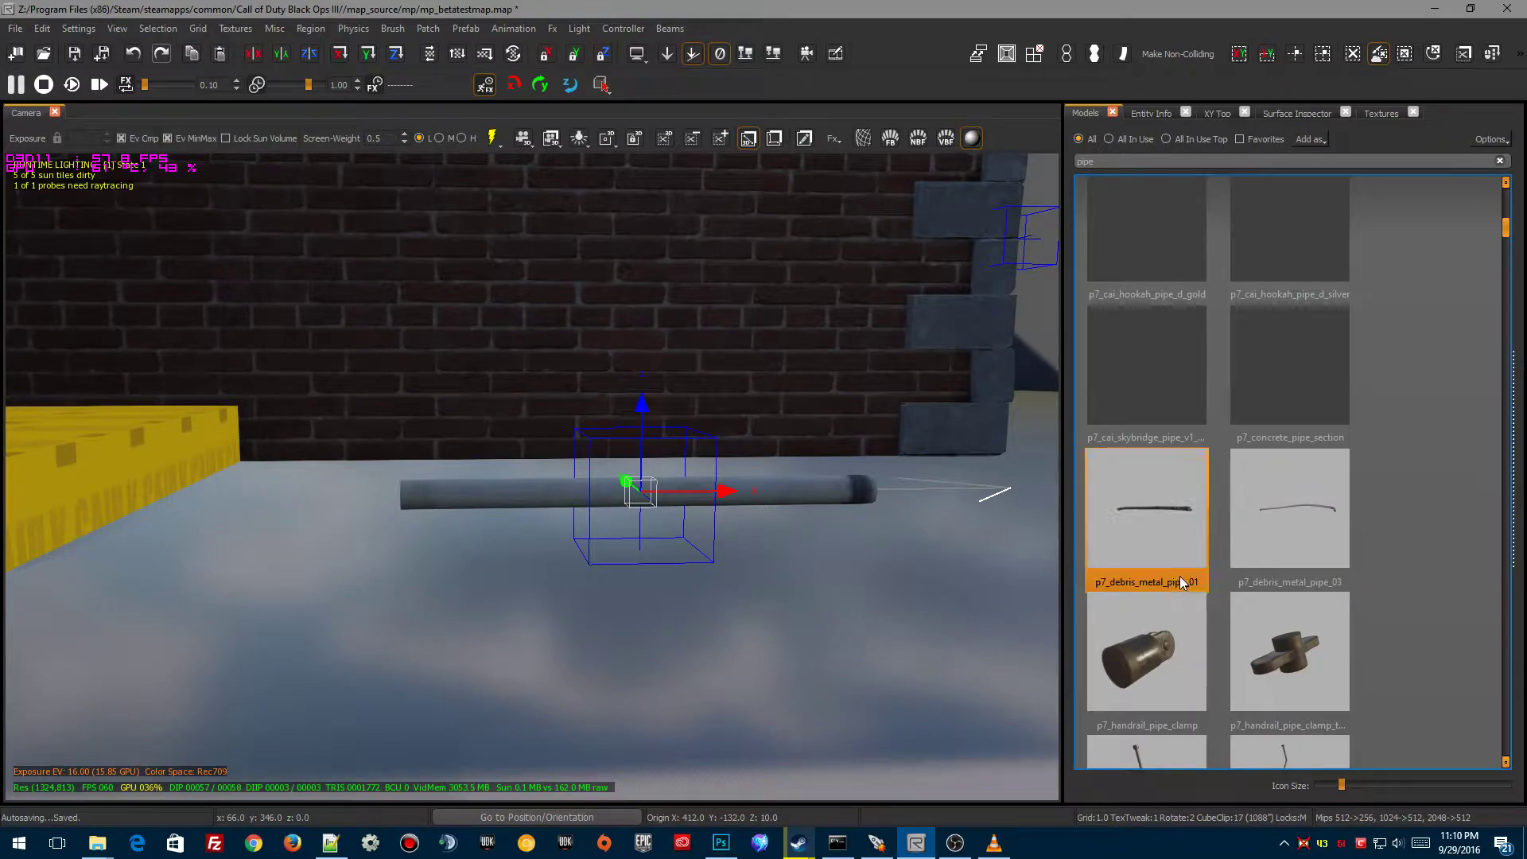
pyautogui.scroll(-3, 1180, 576)
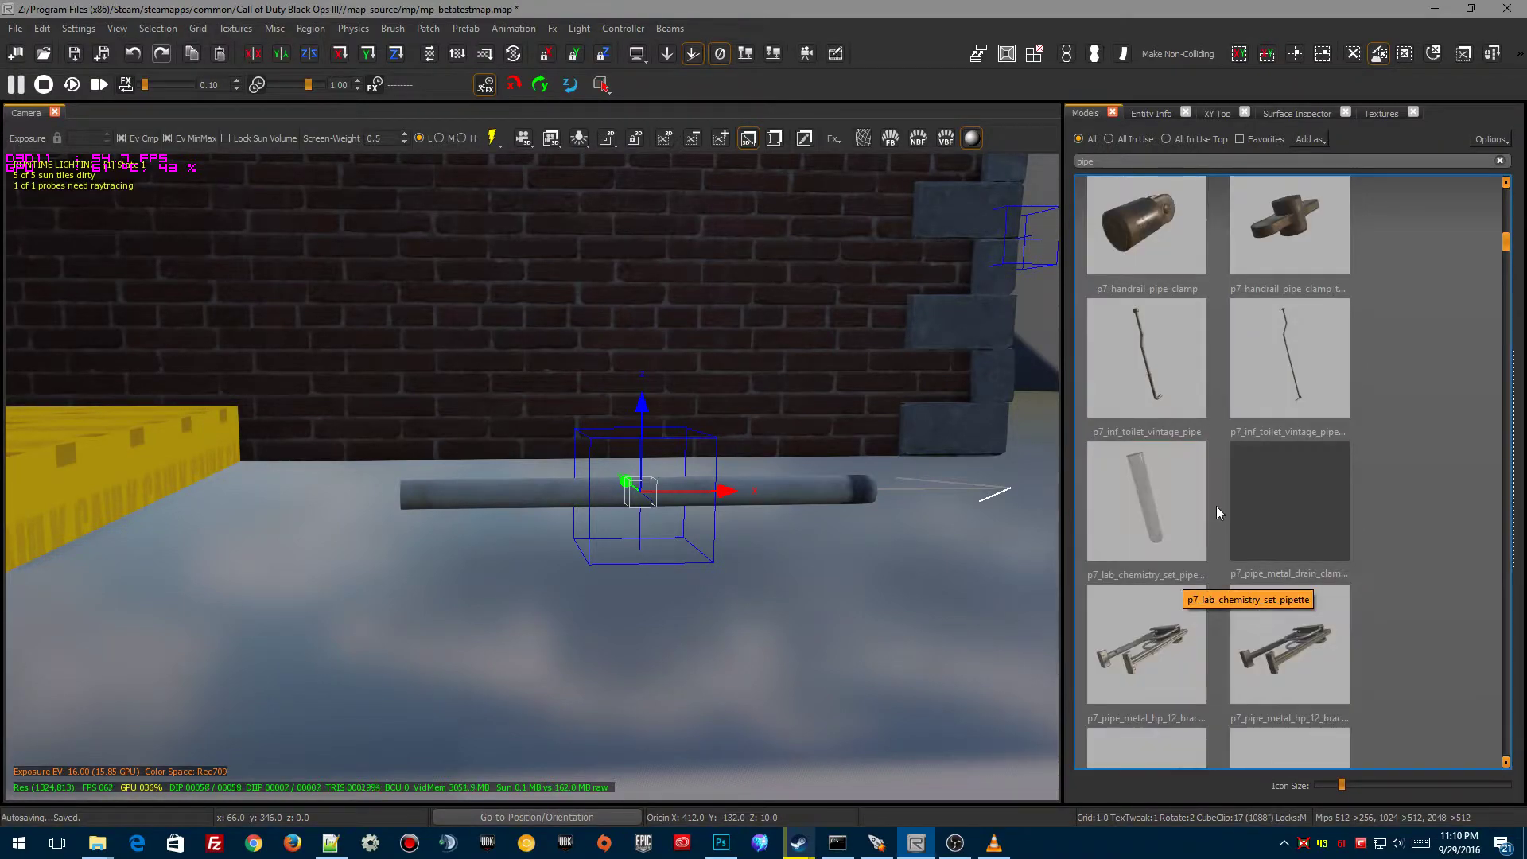
pyautogui.scroll(-3, 1215, 507)
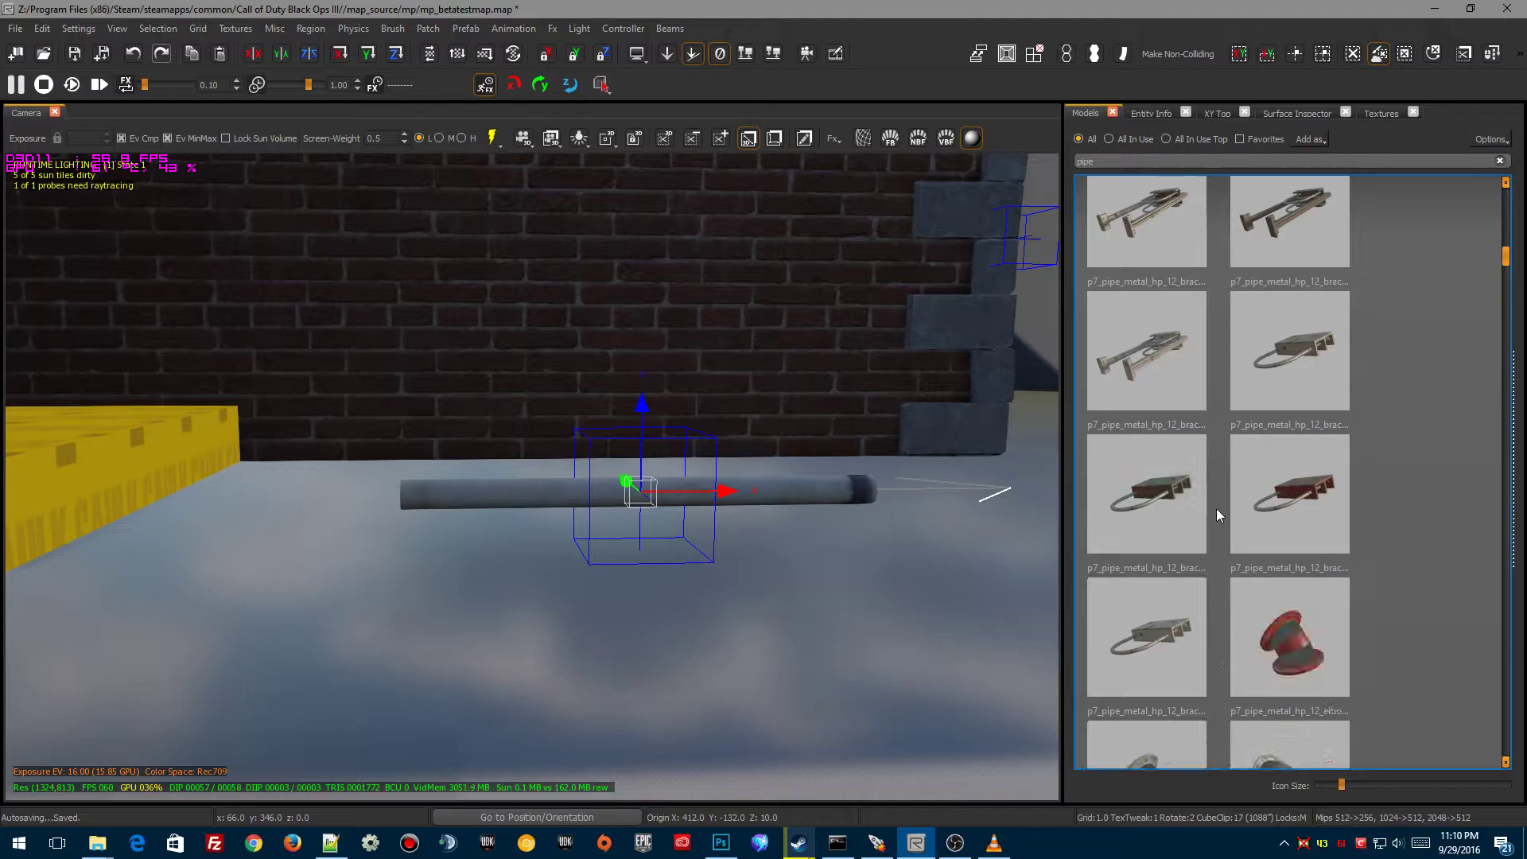
pyautogui.scroll(-3, 1221, 509)
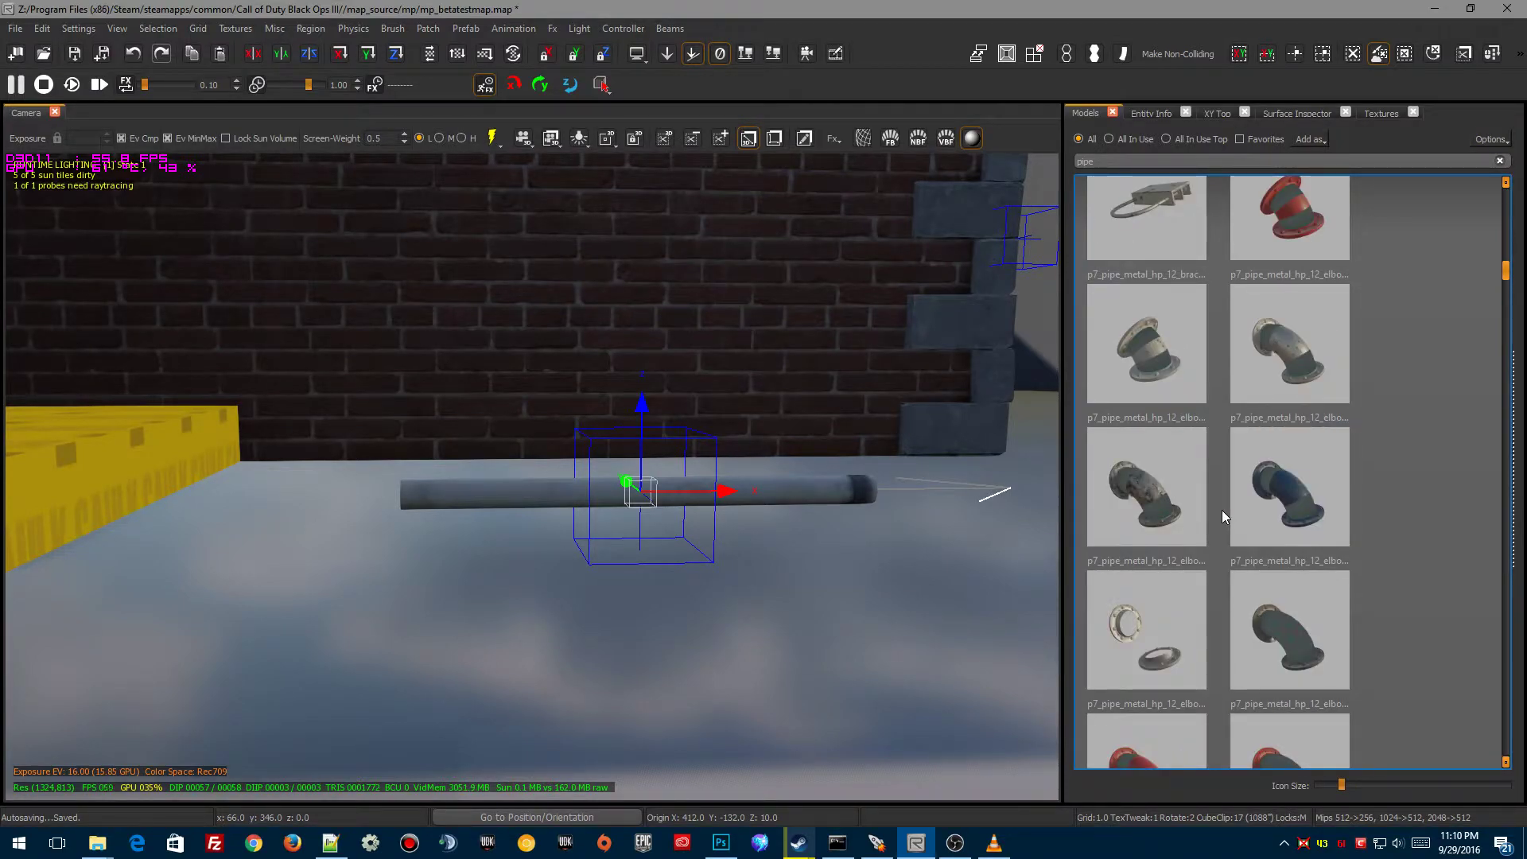
pyautogui.scroll(-3, 1221, 509)
pyautogui.moveTo(1148, 492); pyautogui.dragTo(910, 499)
pyautogui.moveTo(909, 500); pyautogui.dragTo(897, 515, button='right')
# Rotate the pipe elbow about Z in the top view so its upper flange faces the brick wall, with the grid at 8
pyautogui.press('r')
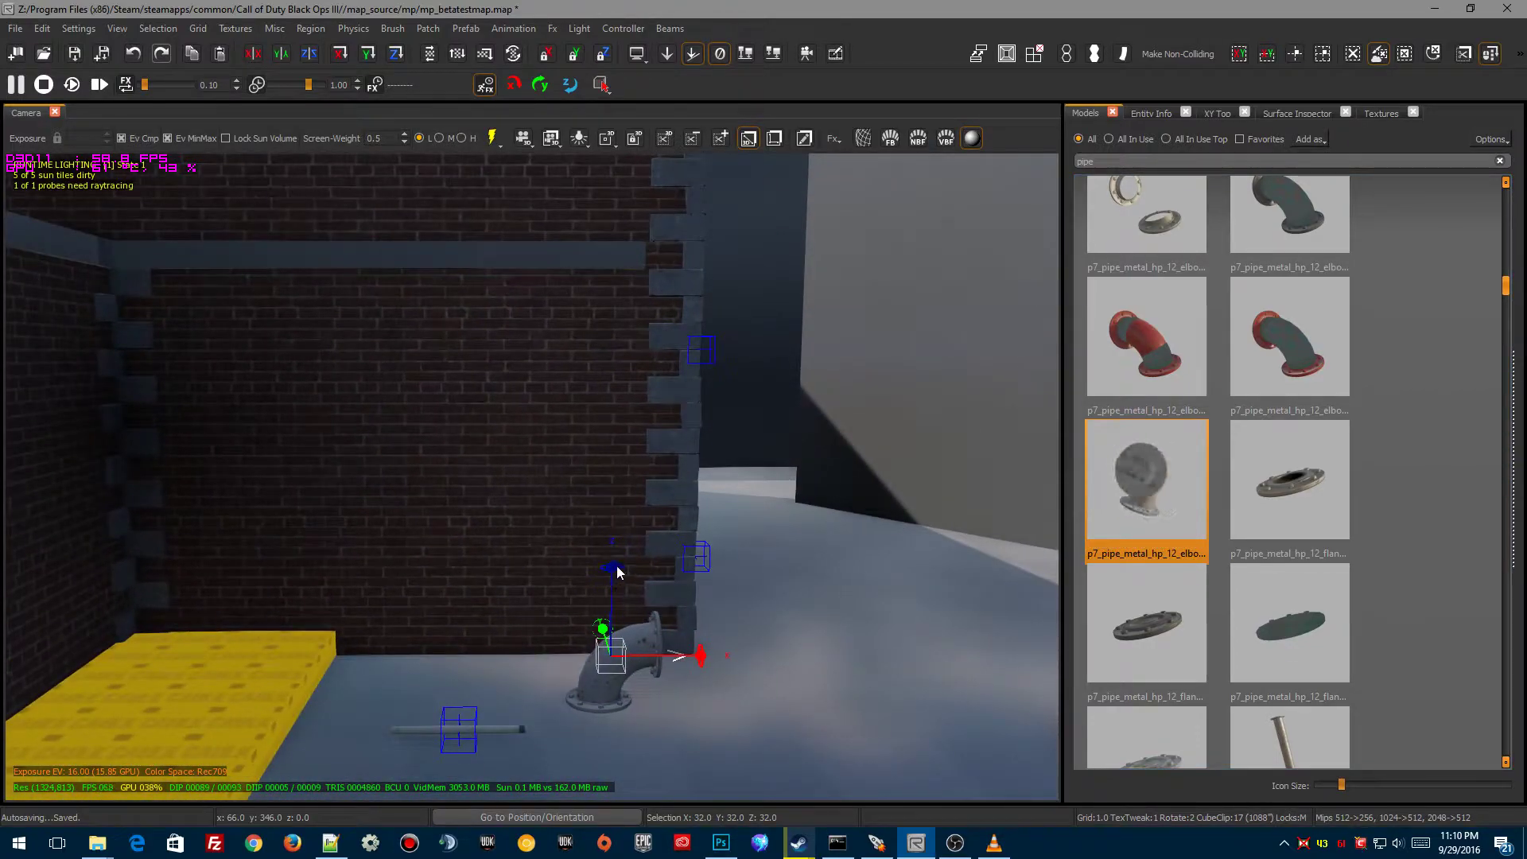
pyautogui.moveTo(616, 567)
pyautogui.mouseDown()
pyautogui.moveTo(636, 564)
pyautogui.moveTo(613, 575)
pyautogui.mouseUp()
pyautogui.hotkey('ctrl', 'z')
pyautogui.press('4')
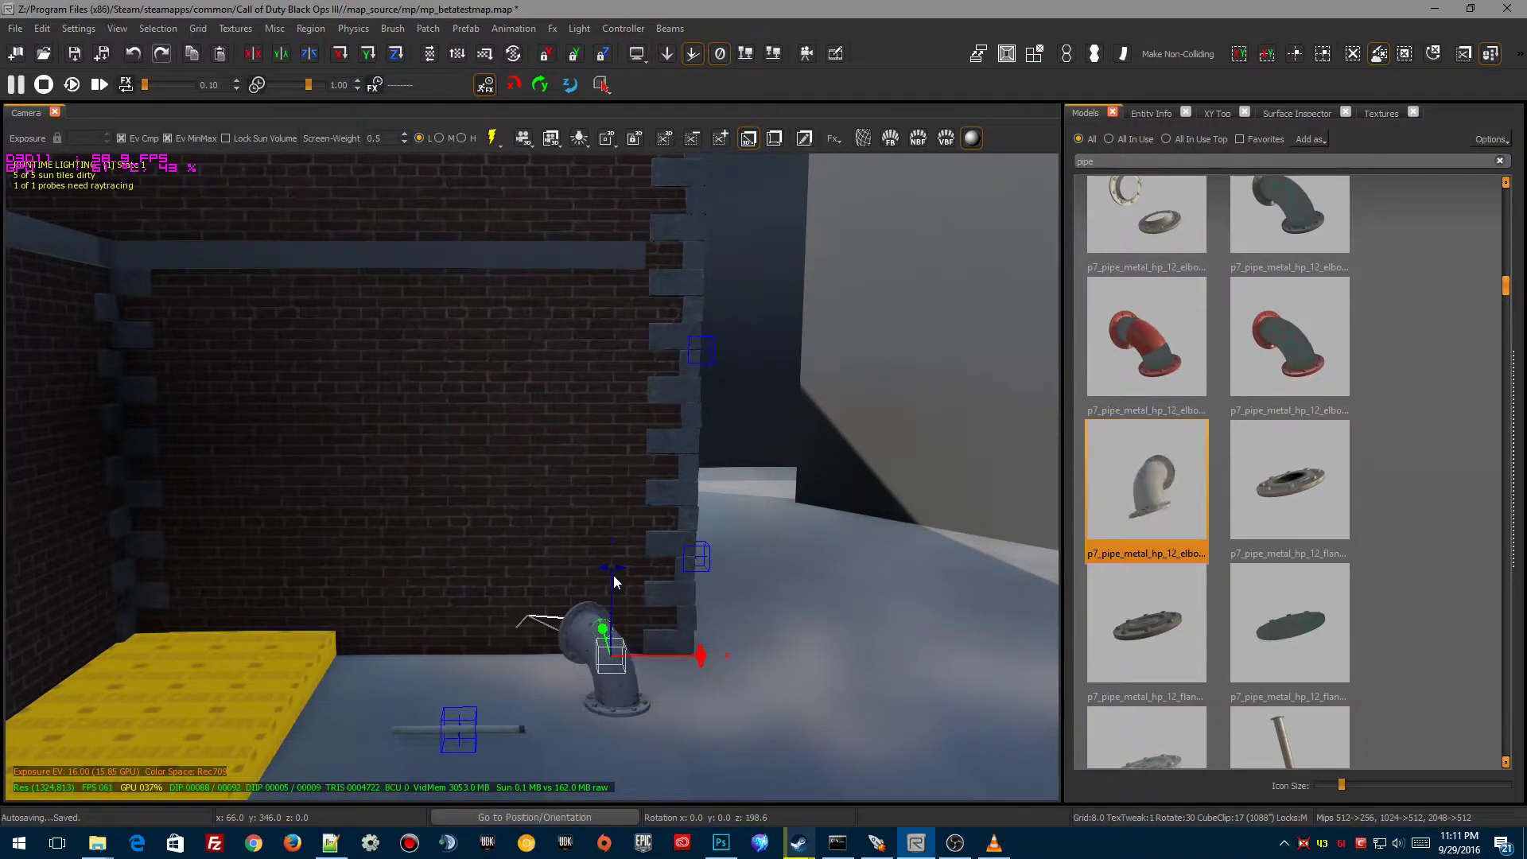
pyautogui.click(1219, 115)
pyautogui.moveTo(1279, 433); pyautogui.dragTo(1294, 447, button='right')
pyautogui.hotkey('ctrl', 'Tab')
pyautogui.hotkey('ctrl', 'Tab')
pyautogui.hotkey('ctrl', 'Tab')
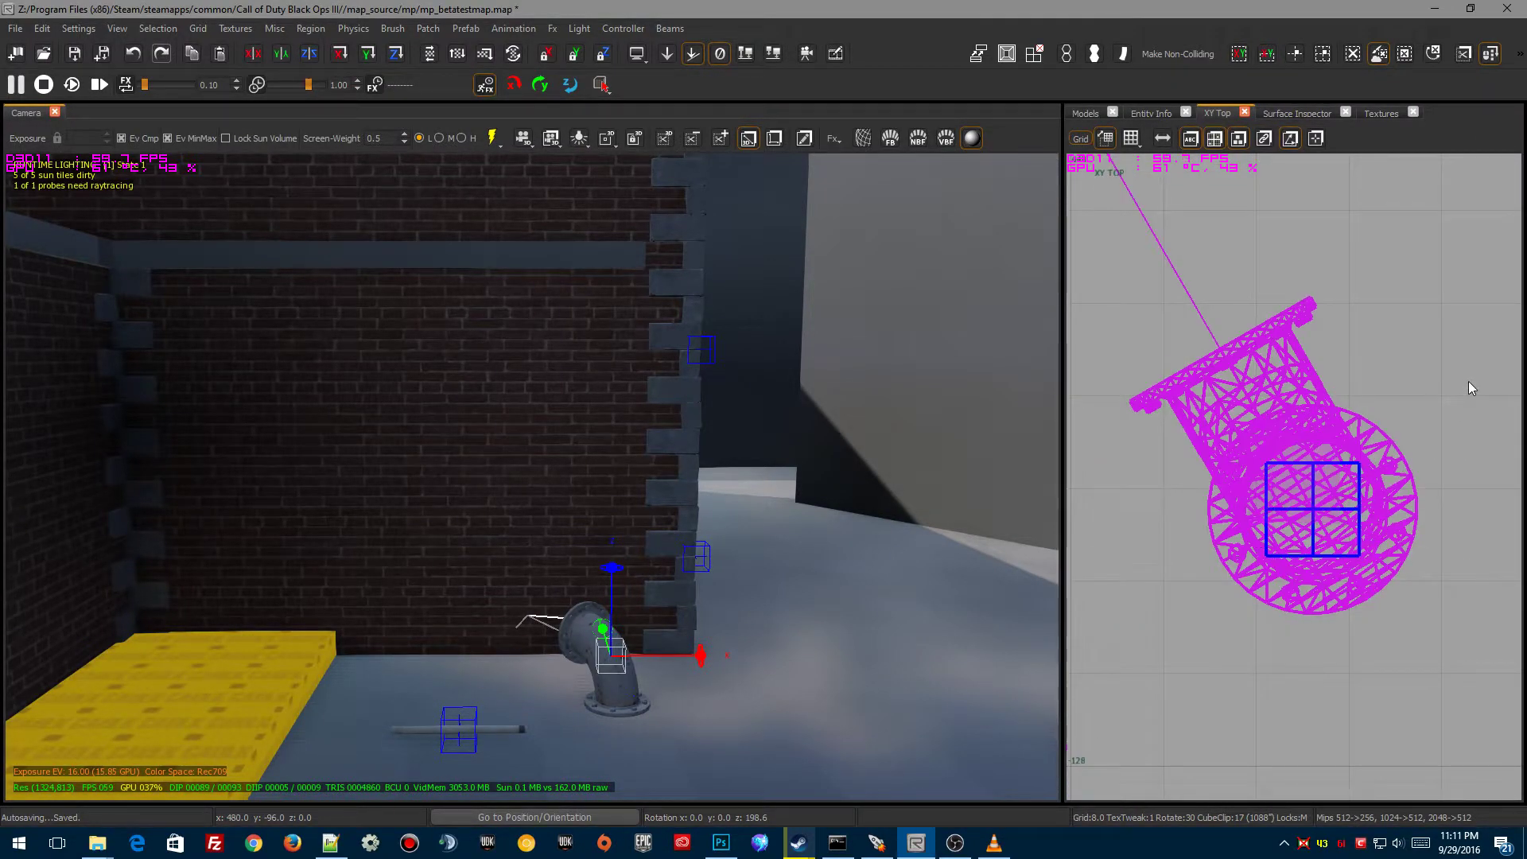
pyautogui.moveTo(1467, 380); pyautogui.dragTo(1466, 386)
pyautogui.press('r')
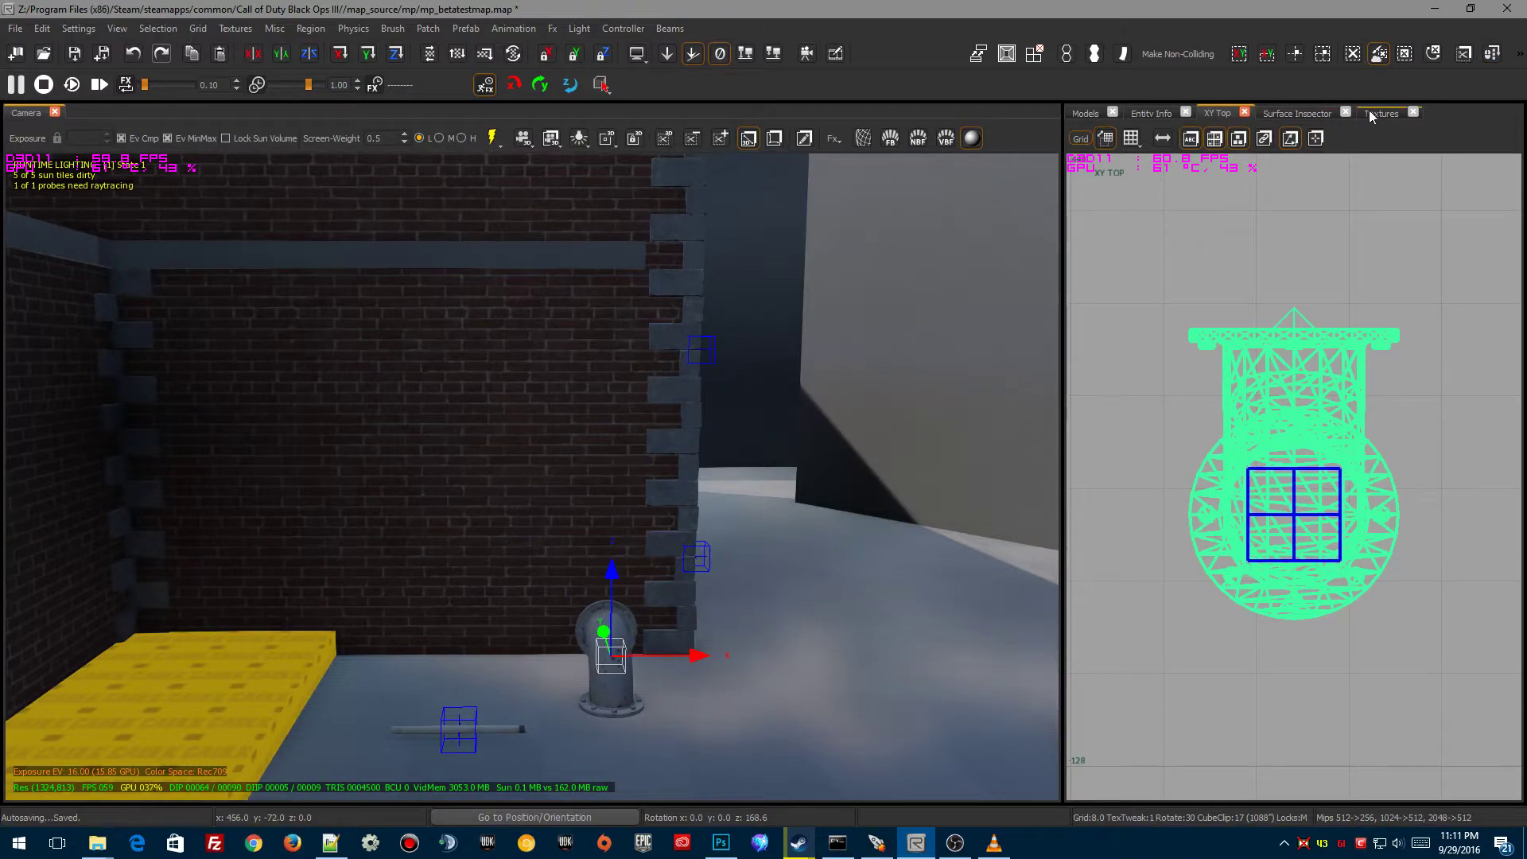
# Place a grey p7_pipe_metal_hp_12 straight pipe upright in front of the brick wall, beside the elbow
pyautogui.click(1099, 116)
pyautogui.scroll(-3, 1185, 431)
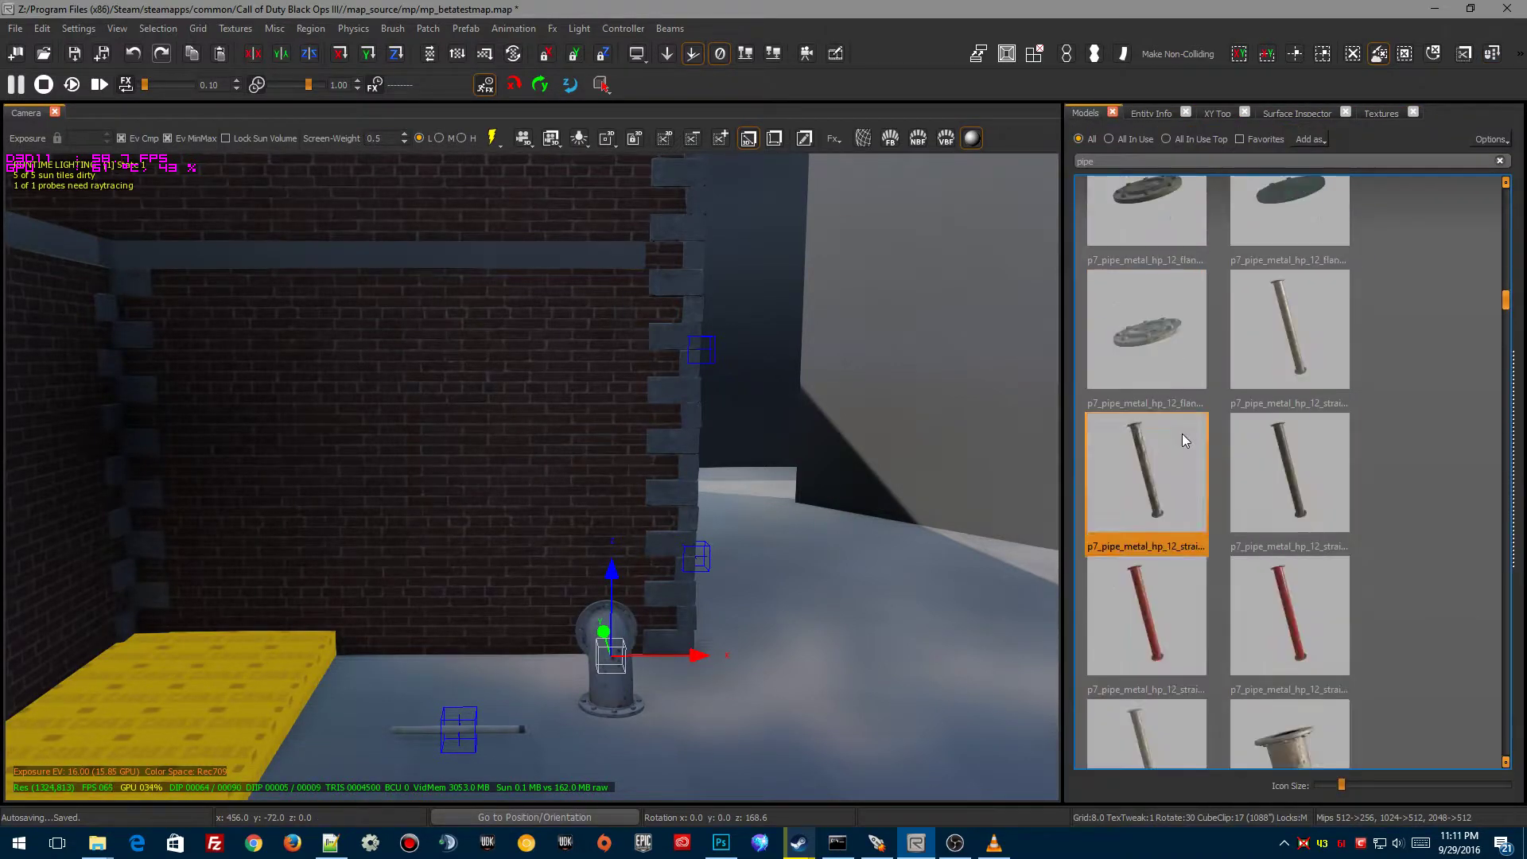
pyautogui.click(1262, 385)
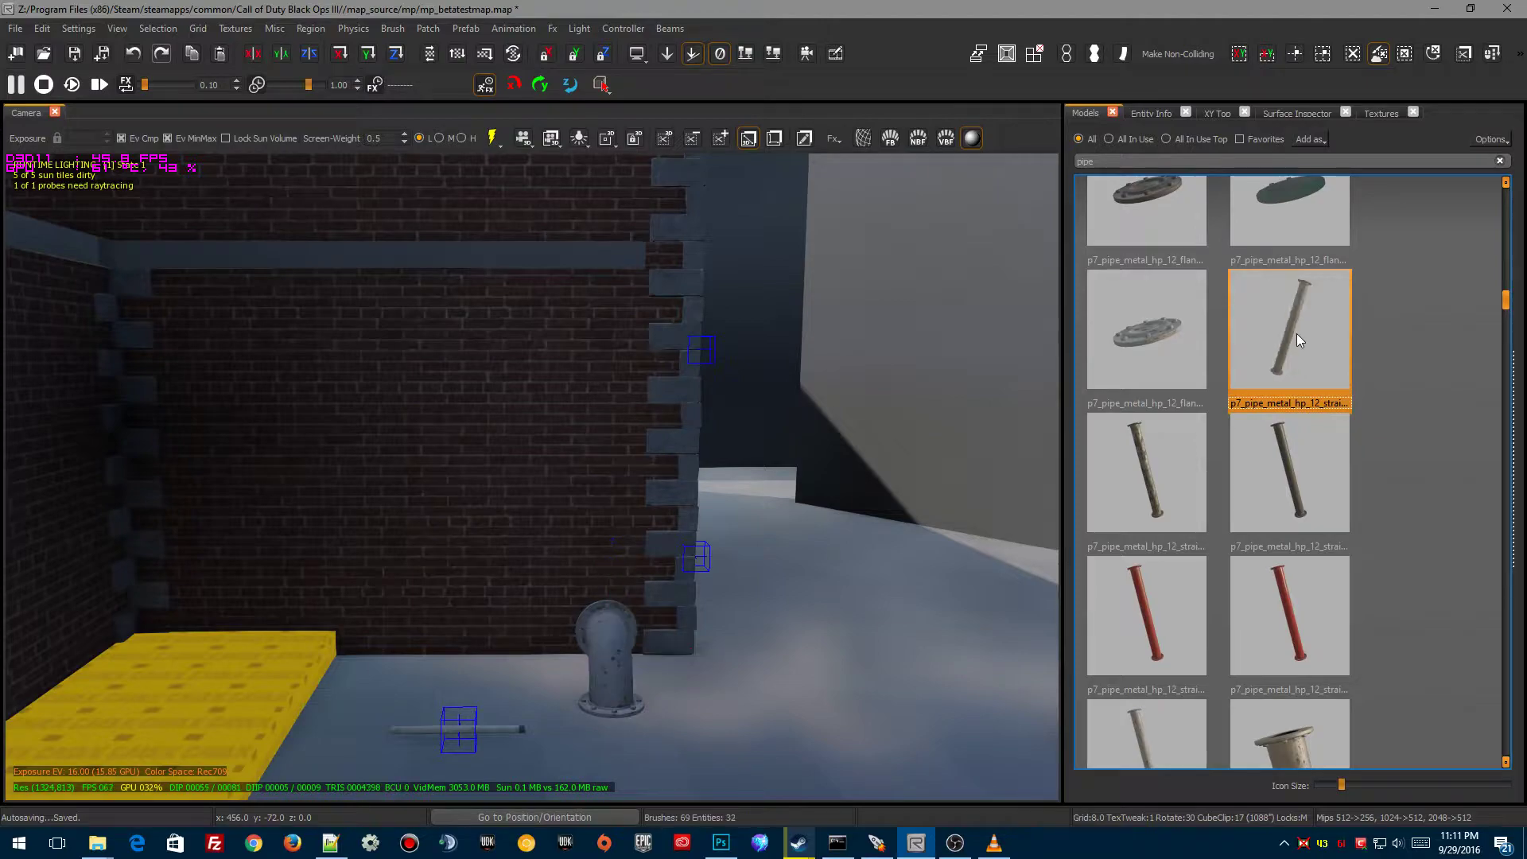
pyautogui.moveTo(1296, 333); pyautogui.dragTo(465, 670)
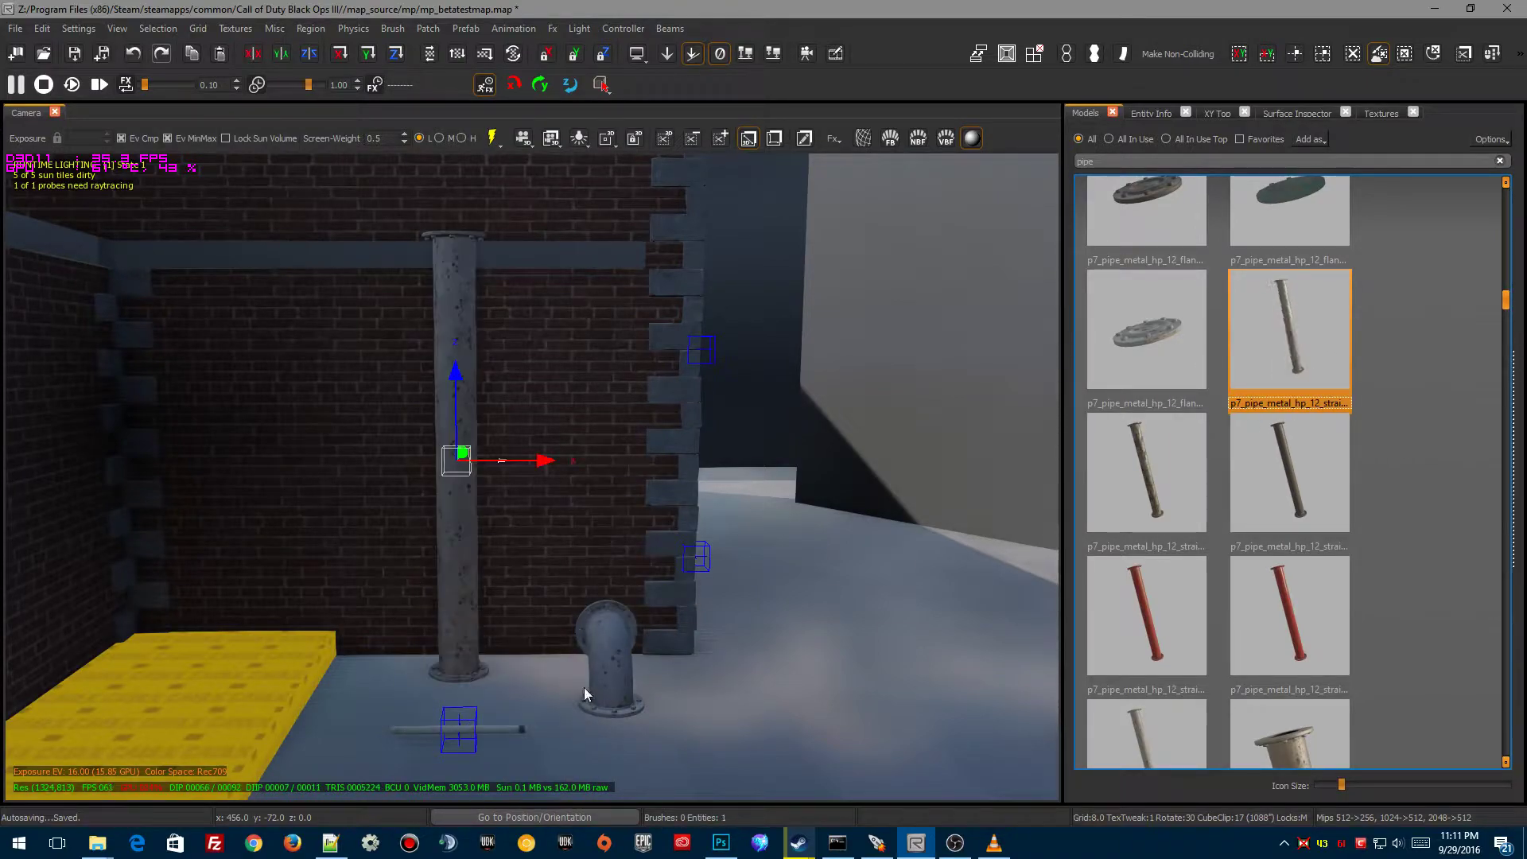
# Move the elbow onto the top of the straight pipe, to about X 418.3, Y -66.3, Z 153.5
pyautogui.click(610, 687)
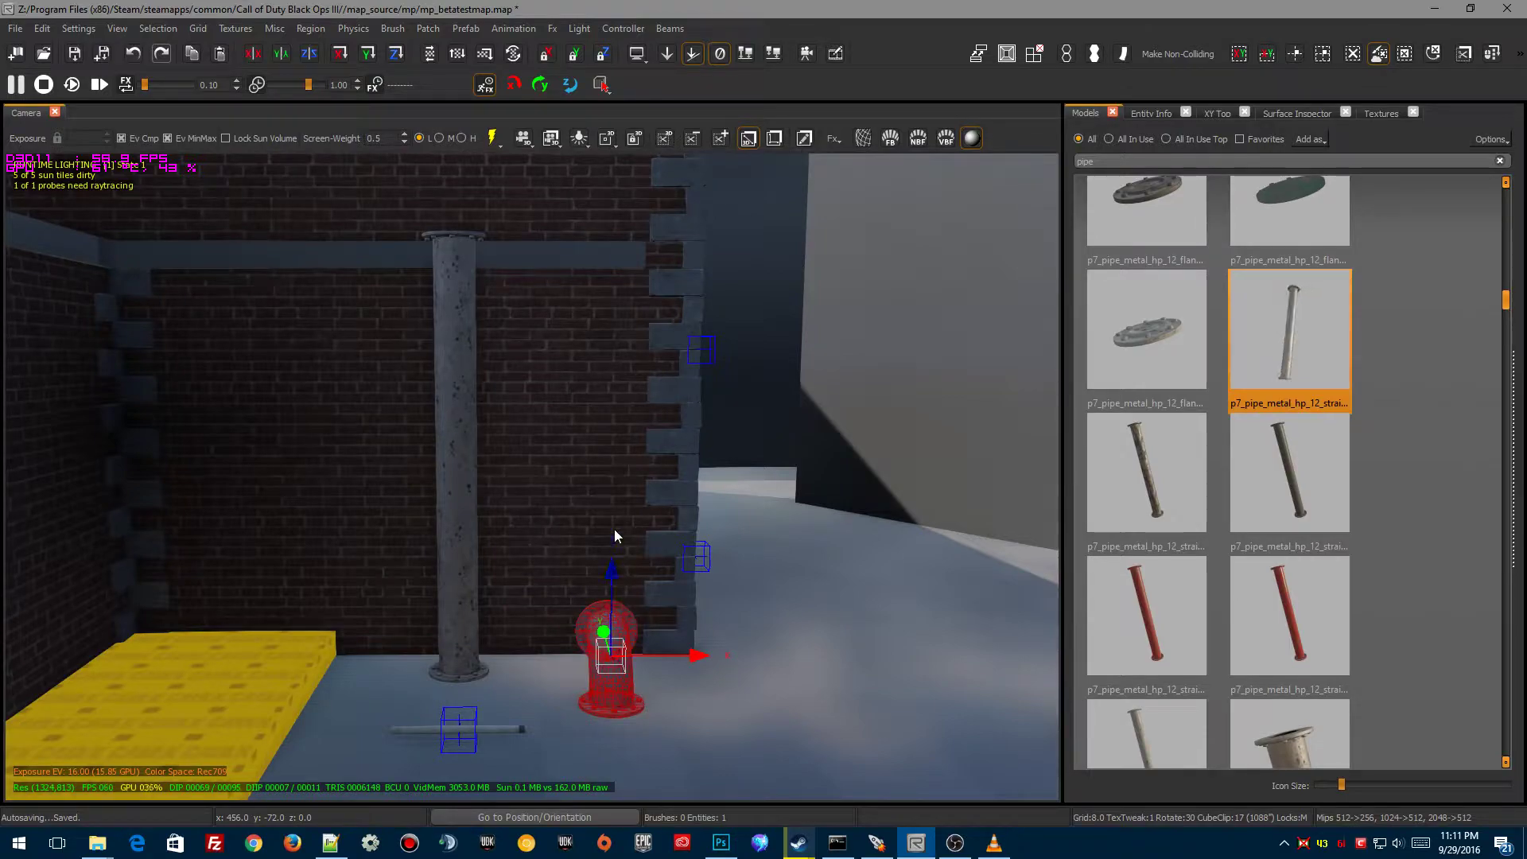
pyautogui.moveTo(620, 572); pyautogui.dragTo(658, 105)
pyautogui.moveTo(672, 430)
pyautogui.keyDown('ctrl'); pyautogui.mouseDown(button='right')
pyautogui.moveTo(668, 318)
pyautogui.moveTo(672, 430)
pyautogui.mouseUp(button='right'); pyautogui.keyUp('ctrl')
pyautogui.moveTo(727, 453); pyautogui.dragTo(576, 463)
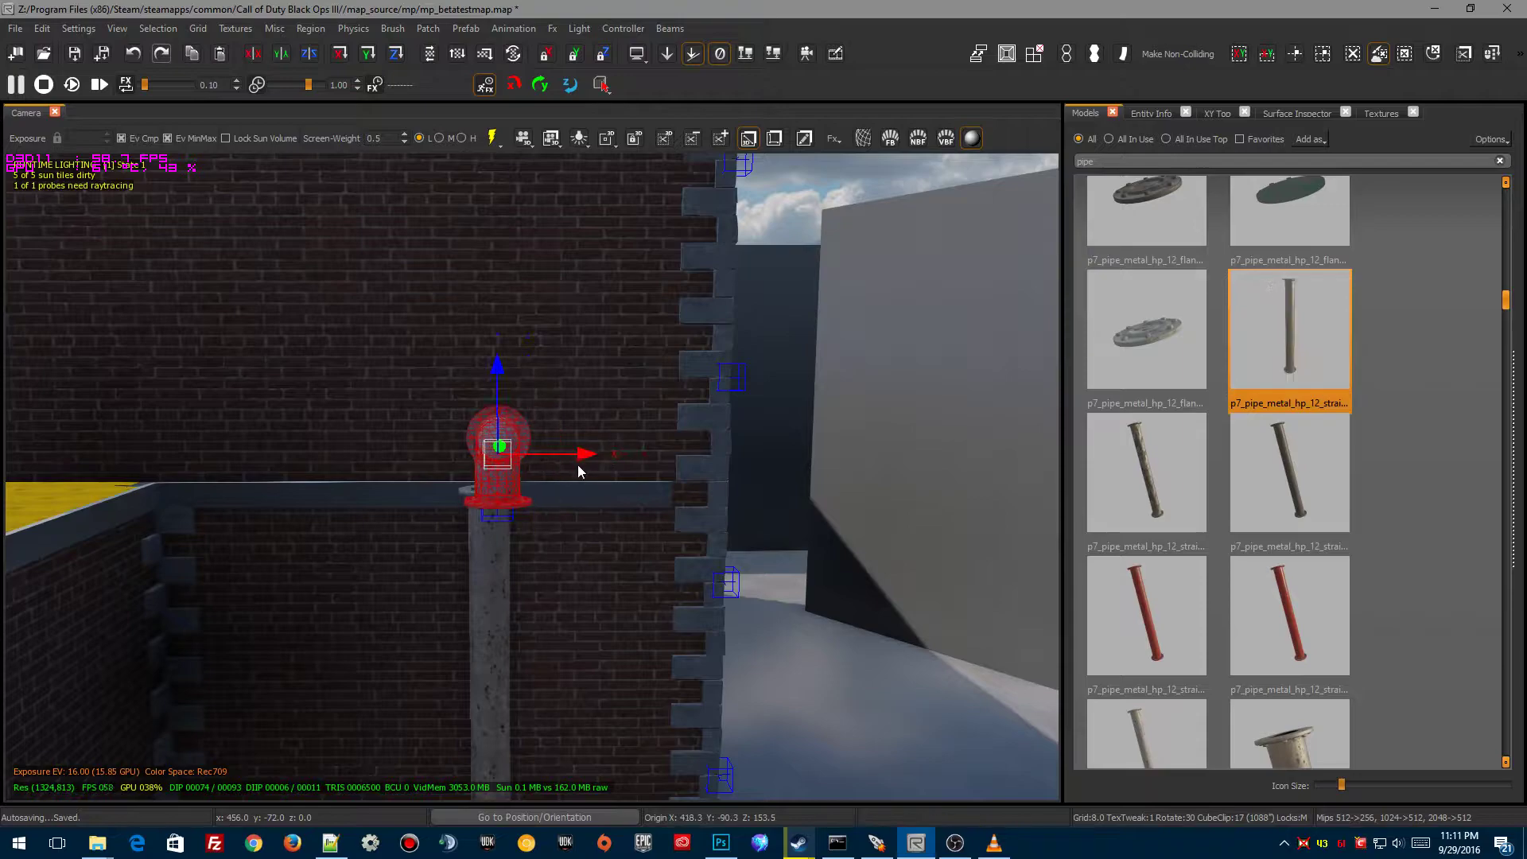
pyautogui.moveTo(577, 464); pyautogui.dragTo(617, 498, button='right')
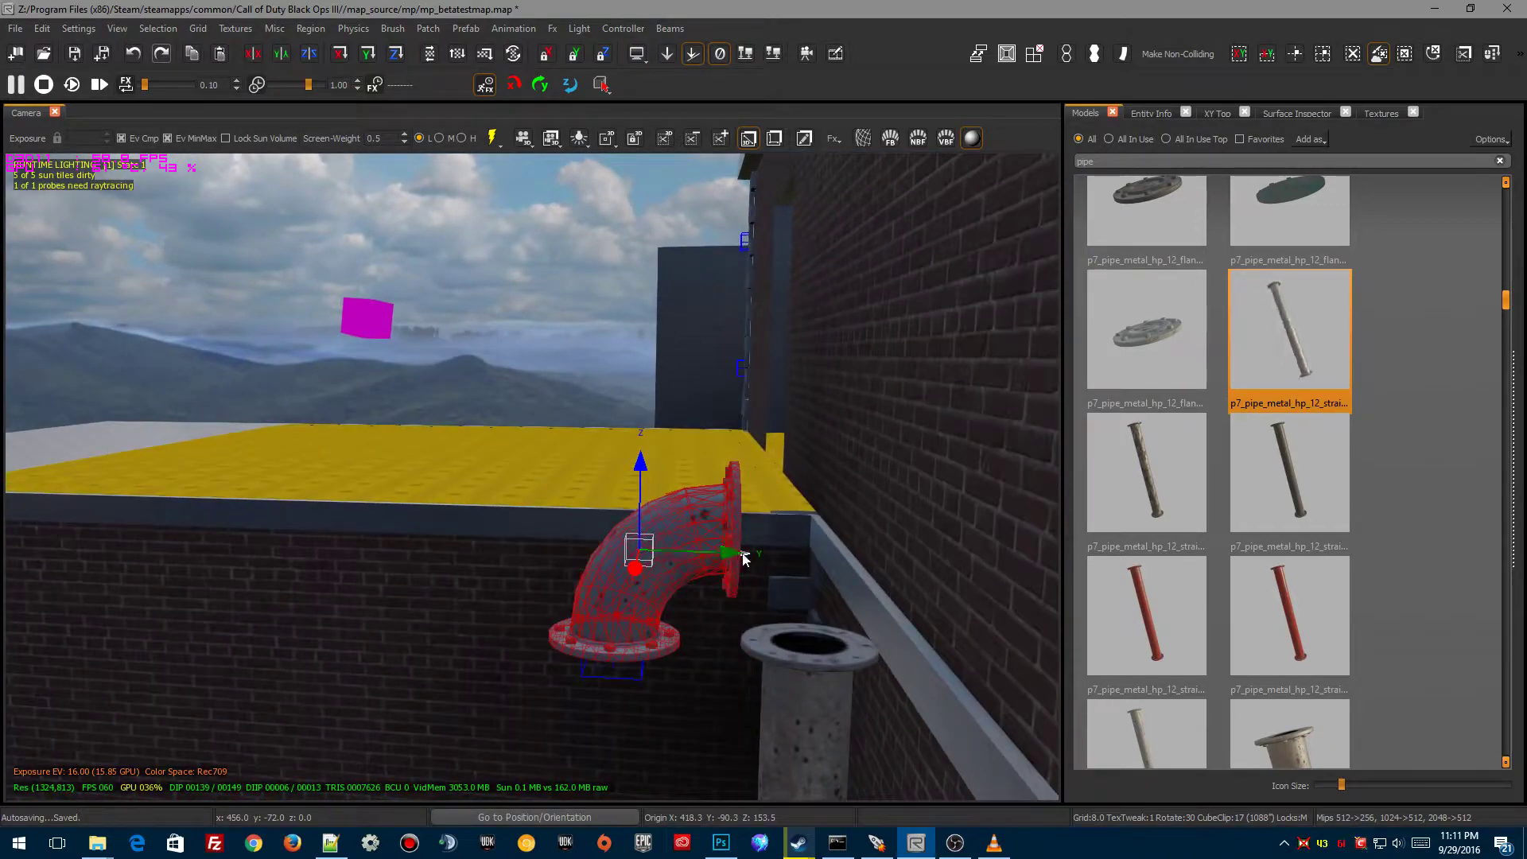
pyautogui.moveTo(727, 553); pyautogui.dragTo(918, 566)
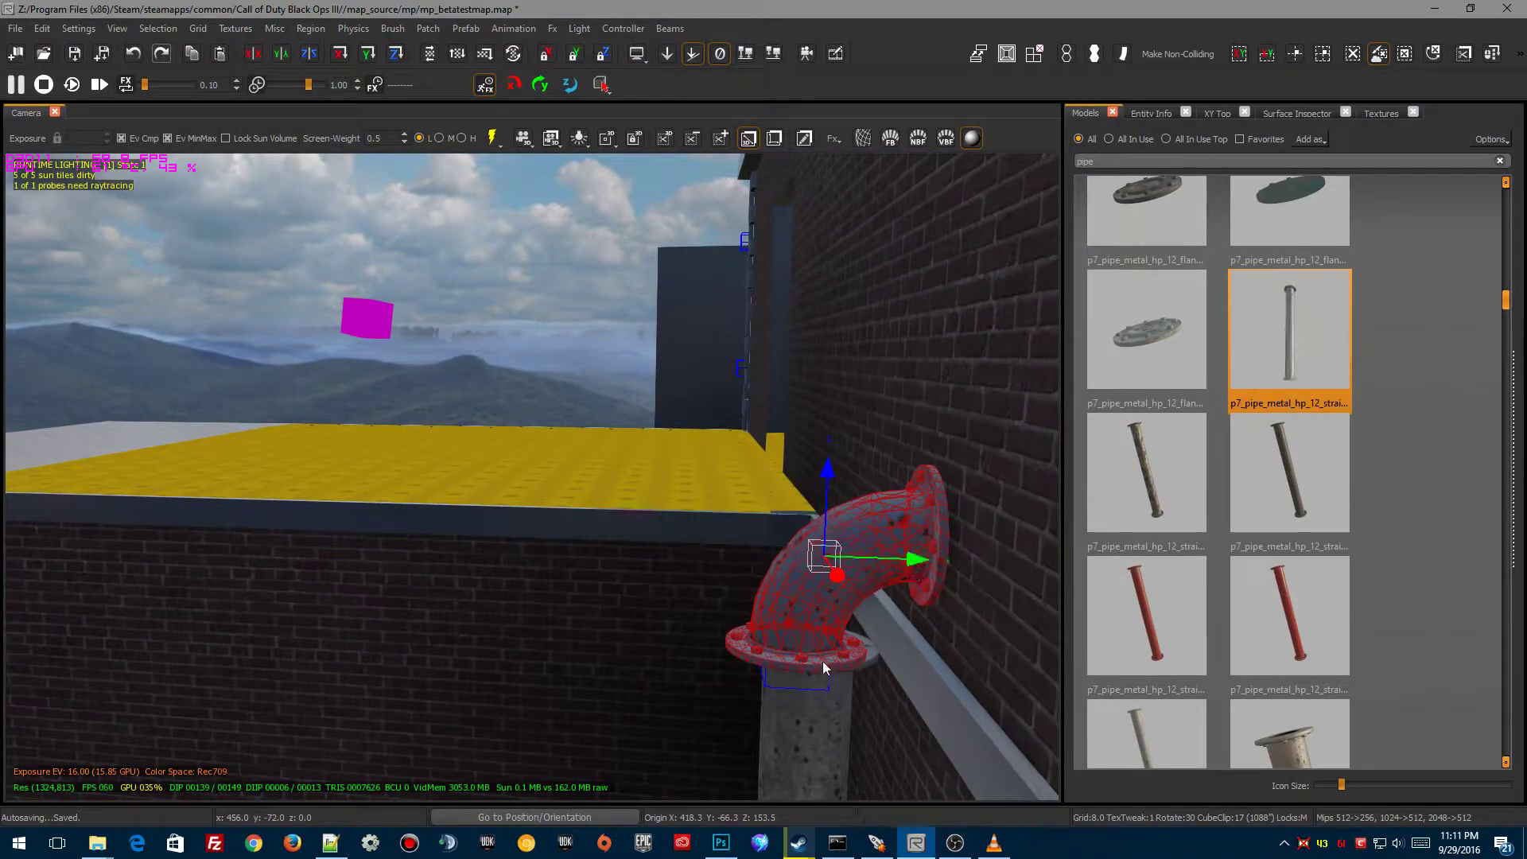
# Reduce the grid to 1 and fine-tune the elbow's Y position so its lower flange sits on the straight pipe
pyautogui.press('[')
pyautogui.press('[')
pyautogui.press('[')
pyautogui.moveTo(919, 561); pyautogui.dragTo(848, 581)
pyautogui.keyDown('ctrl'); pyautogui.moveTo(840, 584); pyautogui.dragTo(878, 549, button='right'); pyautogui.keyUp('ctrl')
pyautogui.press('Escape')
# Select the small loose garage pipe lying on the ground next to the upright pipe
pyautogui.moveTo(803, 616)
pyautogui.mouseDown(button='right')
pyautogui.moveTo(867, 616)
pyautogui.moveTo(855, 692)
pyautogui.moveTo(906, 692)
pyautogui.moveTo(787, 611)
pyautogui.moveTo(819, 617)
pyautogui.mouseUp(button='right')
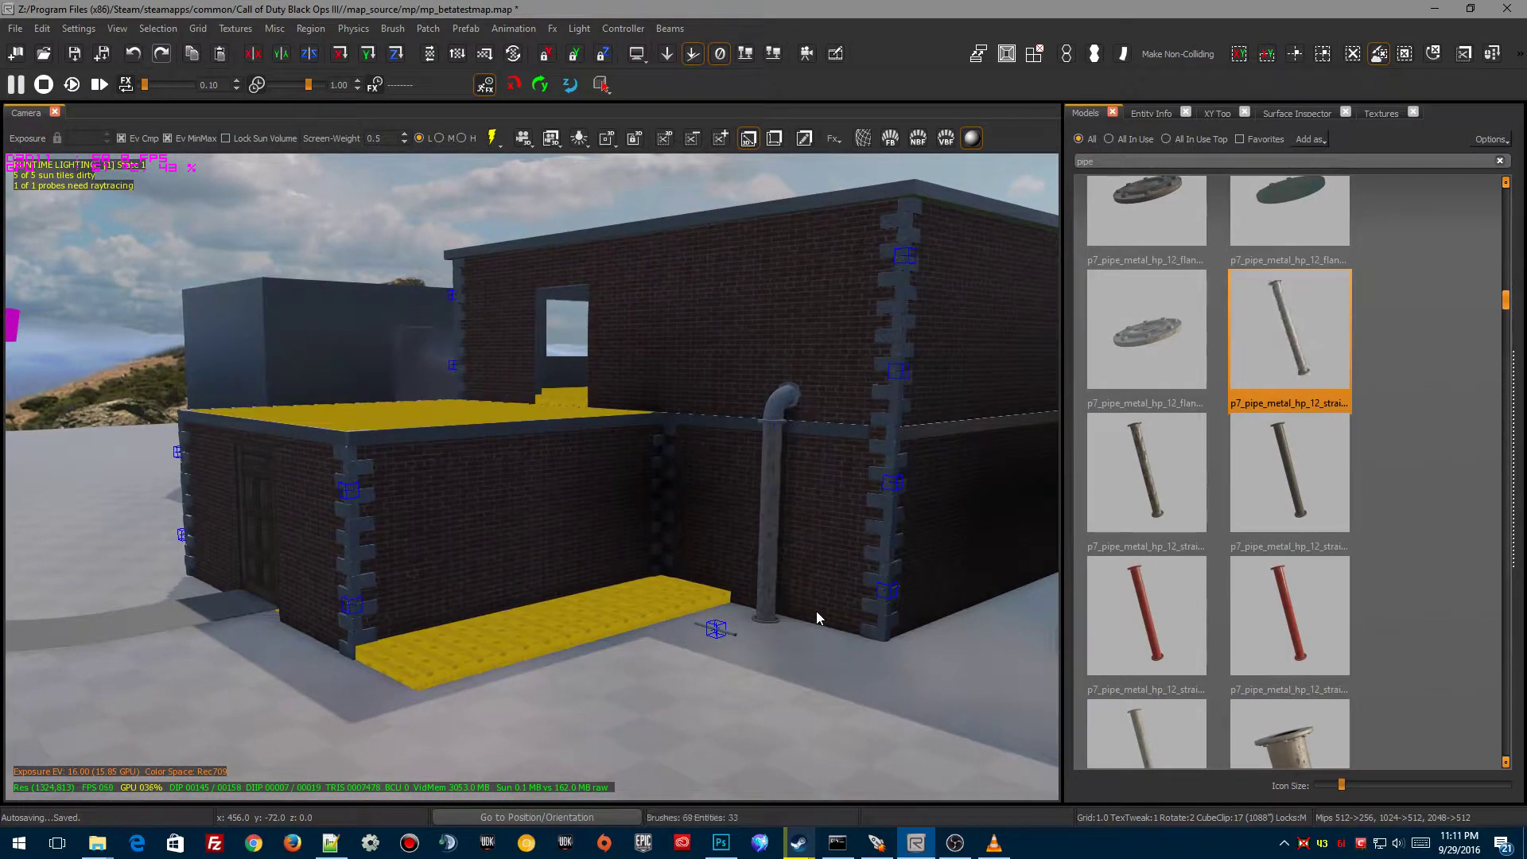
pyautogui.moveTo(742, 733); pyautogui.dragTo(675, 707, button='right')
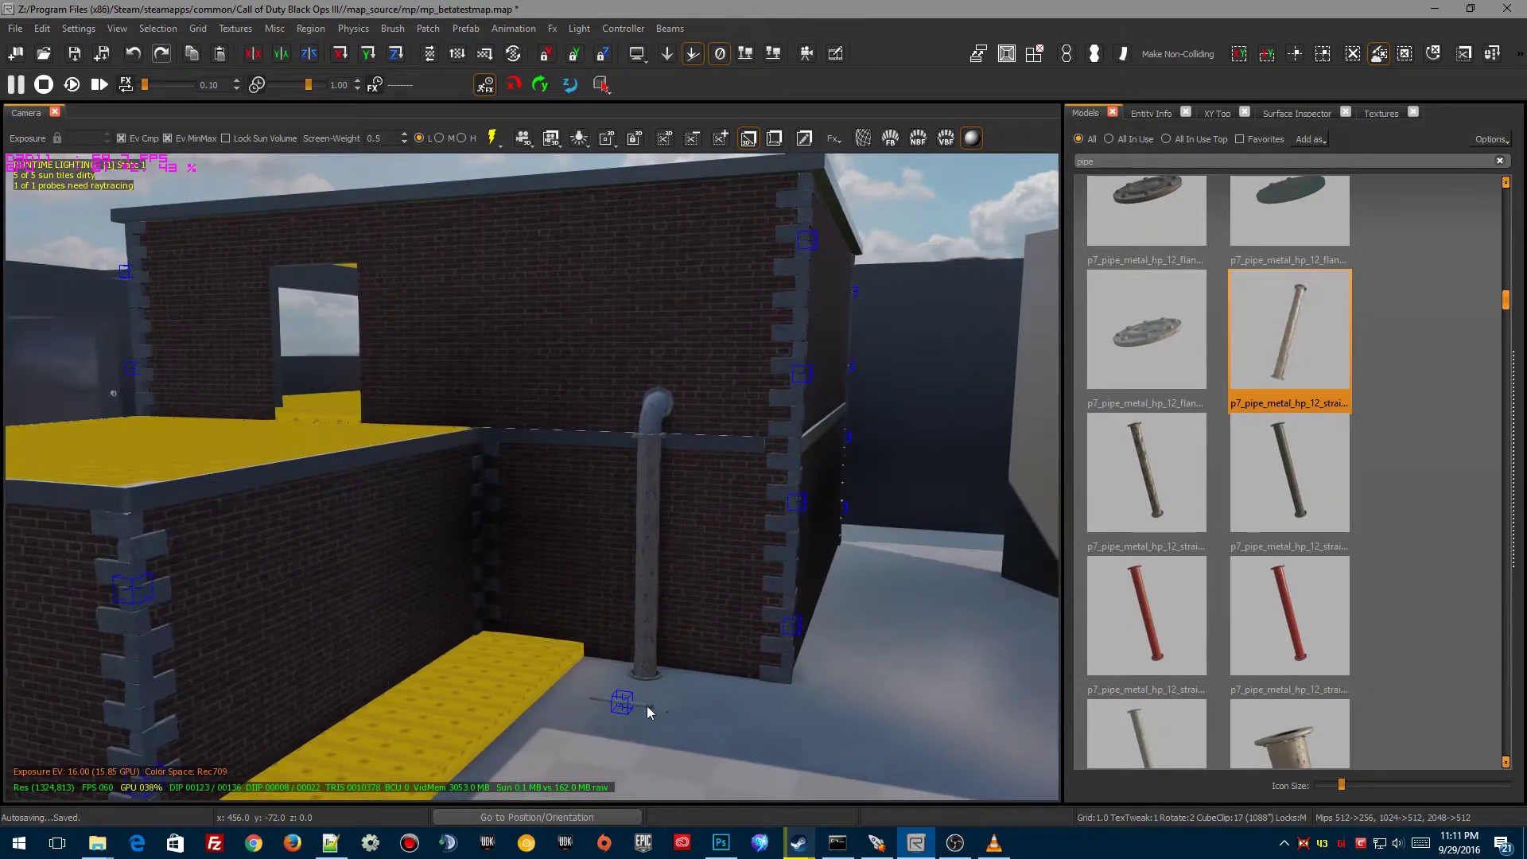
pyautogui.click(647, 704)
# Switch to Photoshop to check the topic list on the Tutorial # 5 title image, and return to the Radiant map editor
pyautogui.moveTo(879, 845)
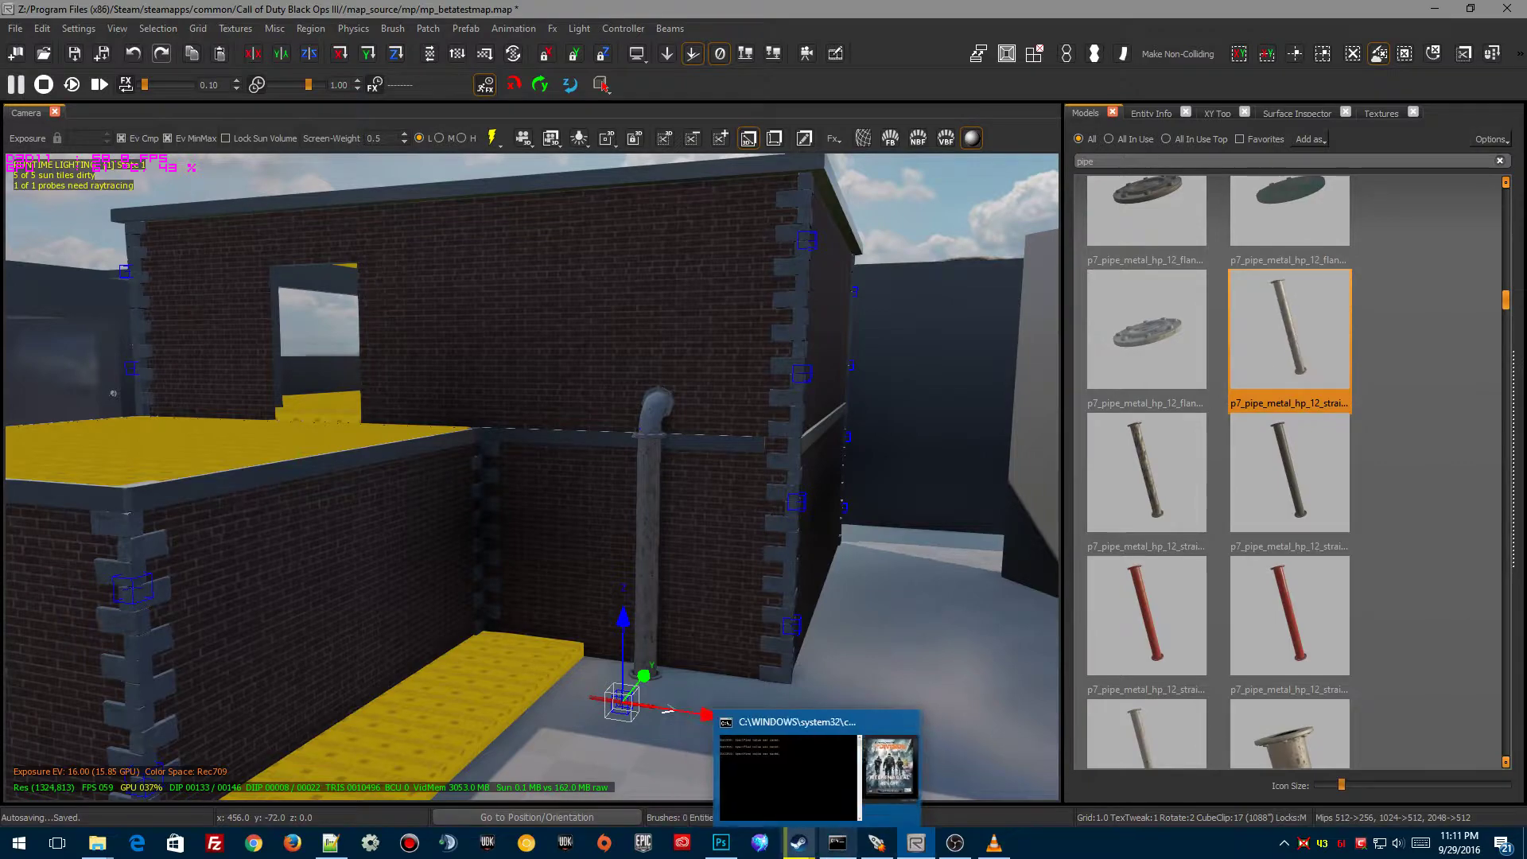
pyautogui.moveTo(719, 850)
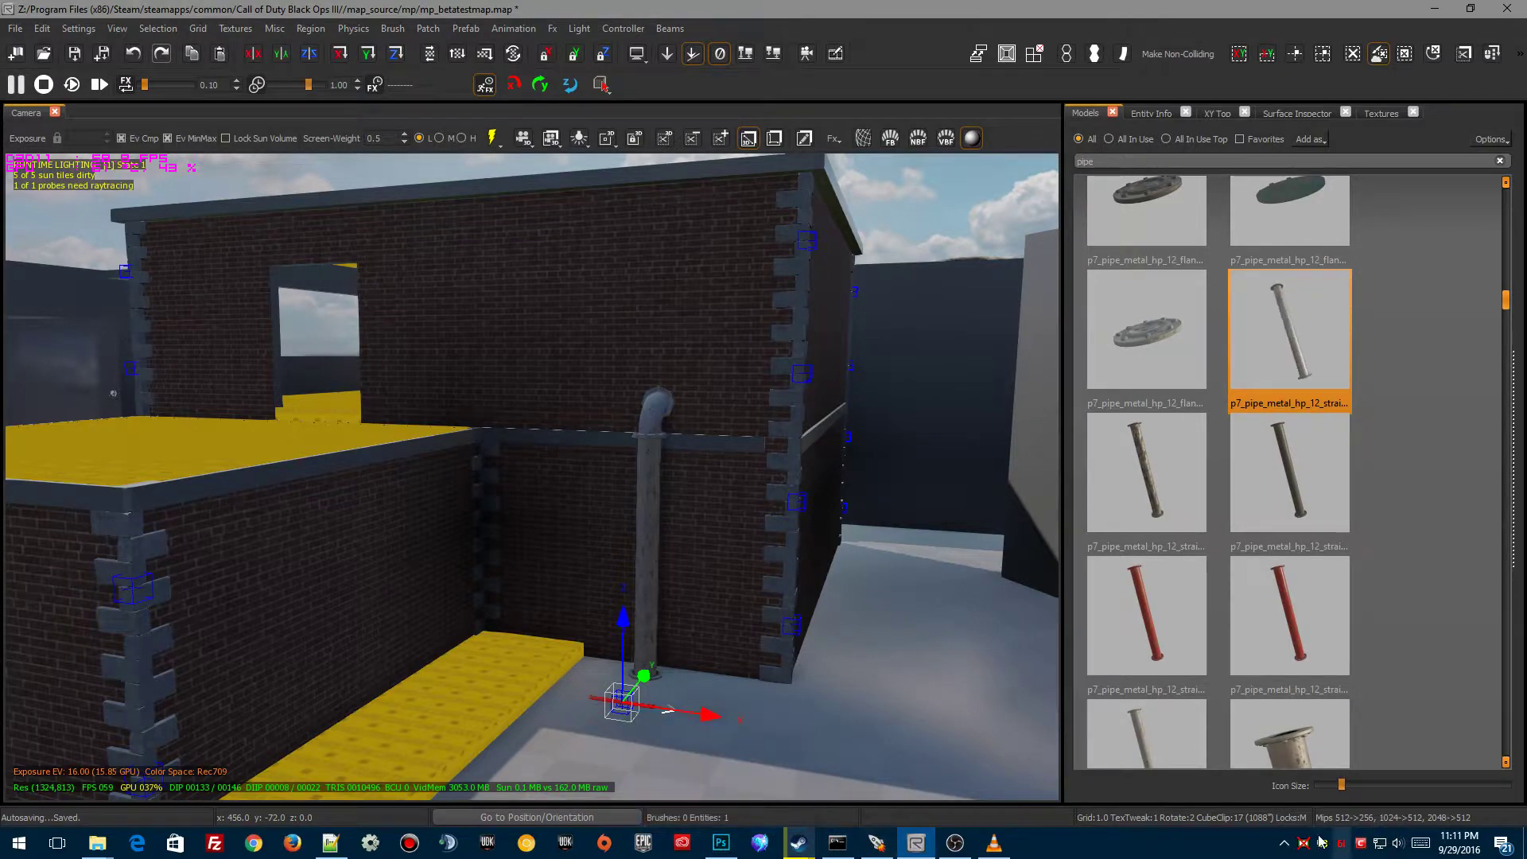
pyautogui.click(721, 843)
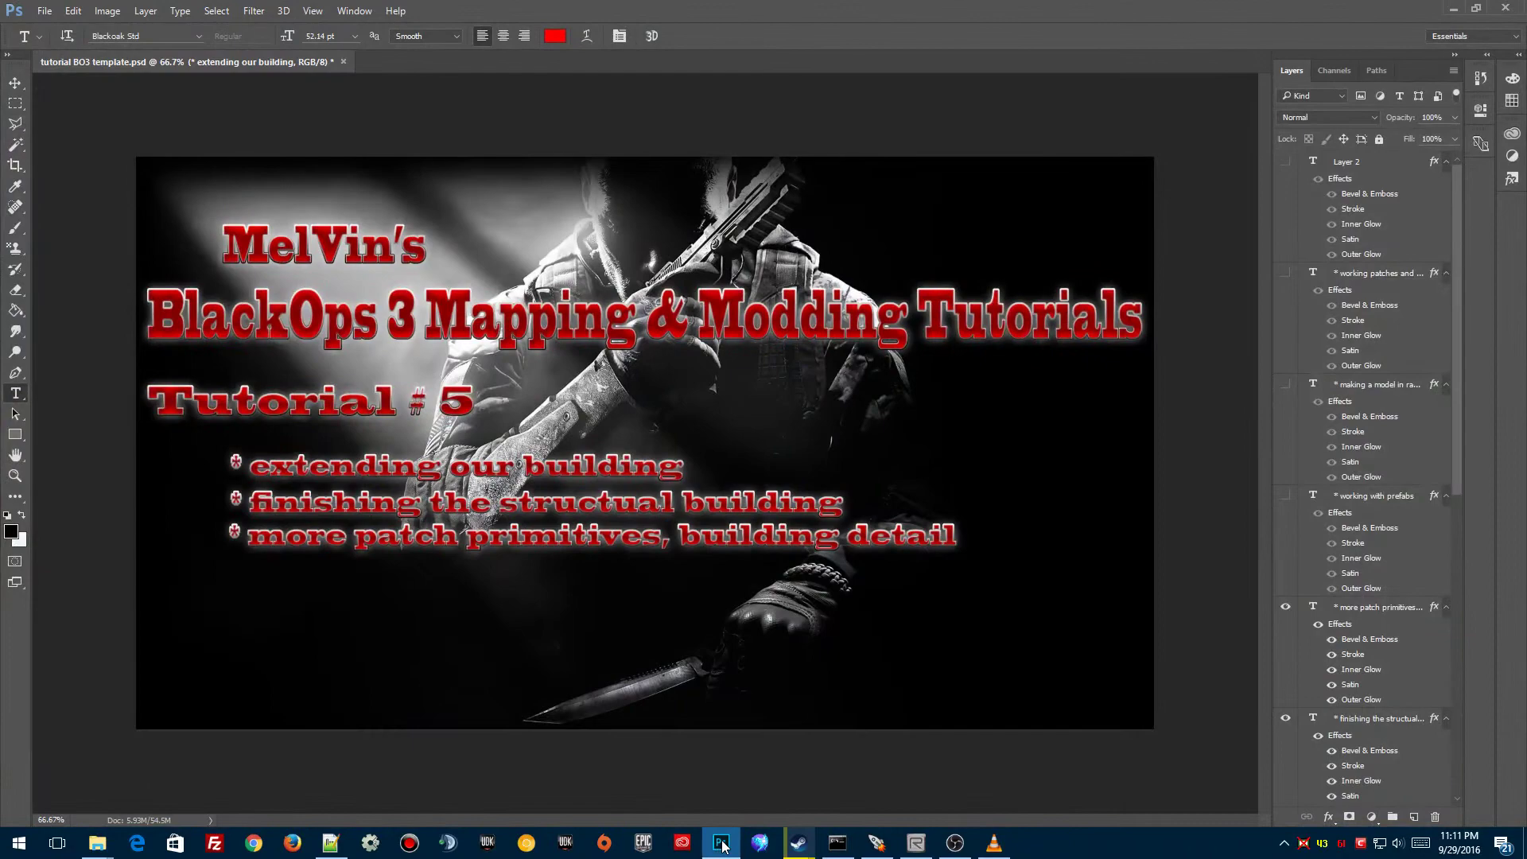
pyautogui.click(722, 844)
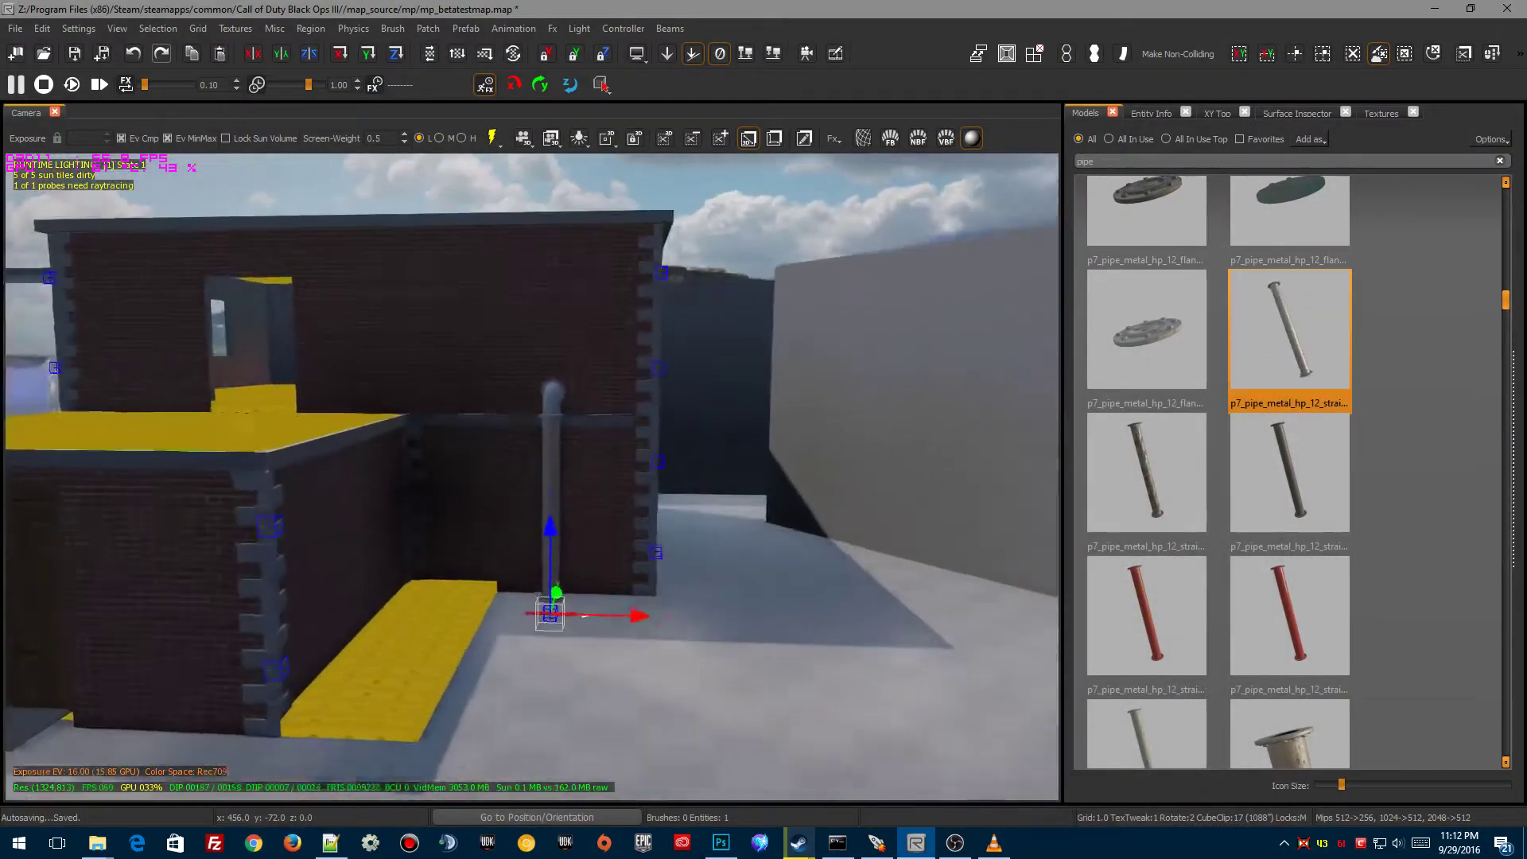
# Delete the loose garage pipe together with the four stacked block models on the outer corner beside the upright pipe
pyautogui.moveTo(531, 477)
pyautogui.mouseDown(button='right')
pyautogui.moveTo(517, 421)
pyautogui.moveTo(505, 445)
pyautogui.moveTo(445, 462)
pyautogui.moveTo(525, 453)
pyautogui.mouseUp(button='right')
pyautogui.moveTo(584, 615); pyautogui.dragTo(575, 480, button='right')
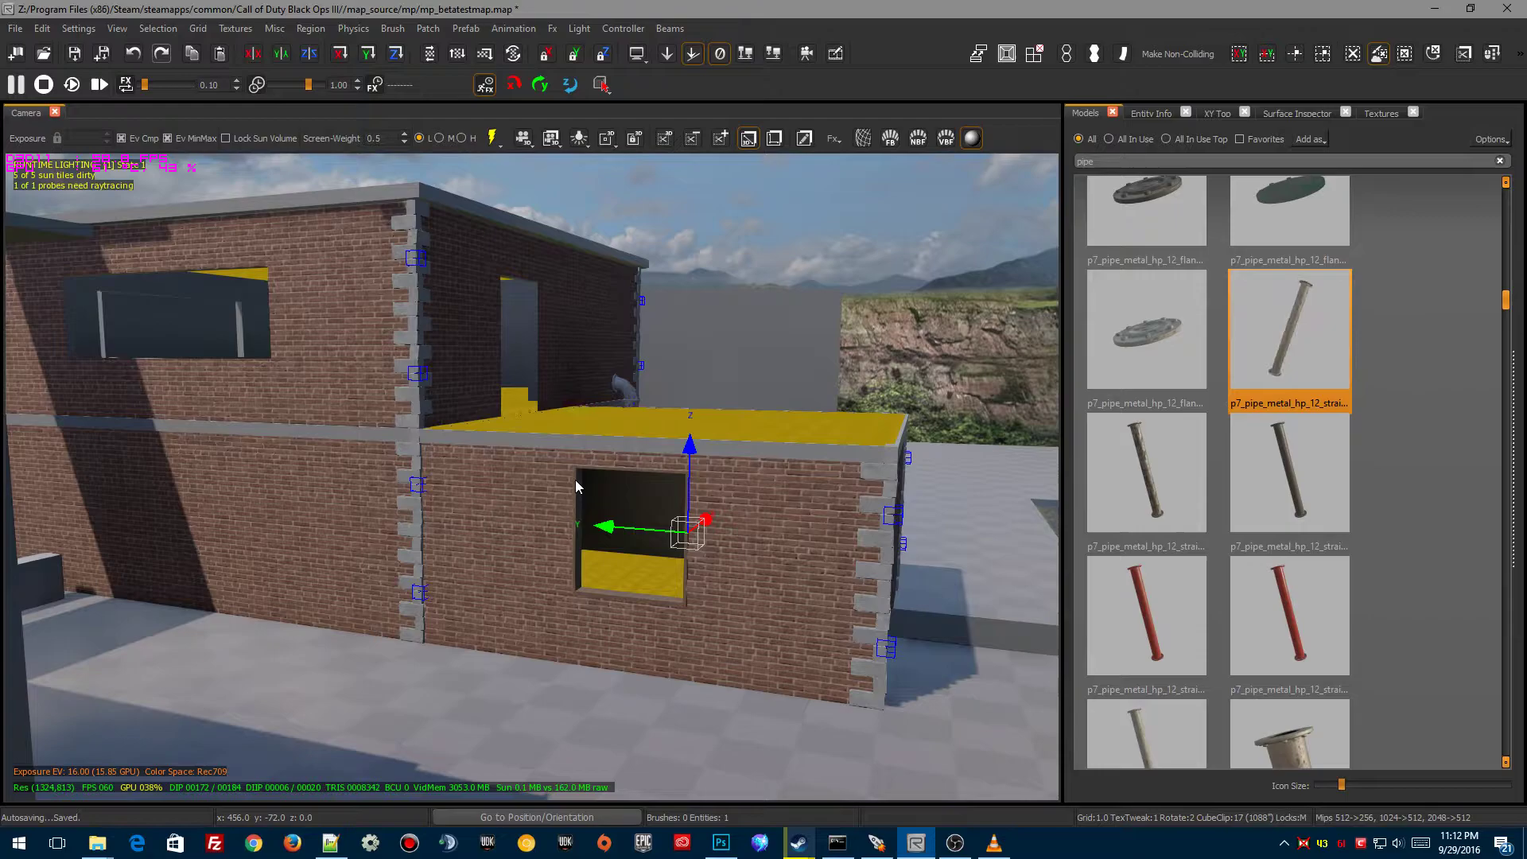
pyautogui.moveTo(557, 369); pyautogui.dragTo(634, 515, button='right')
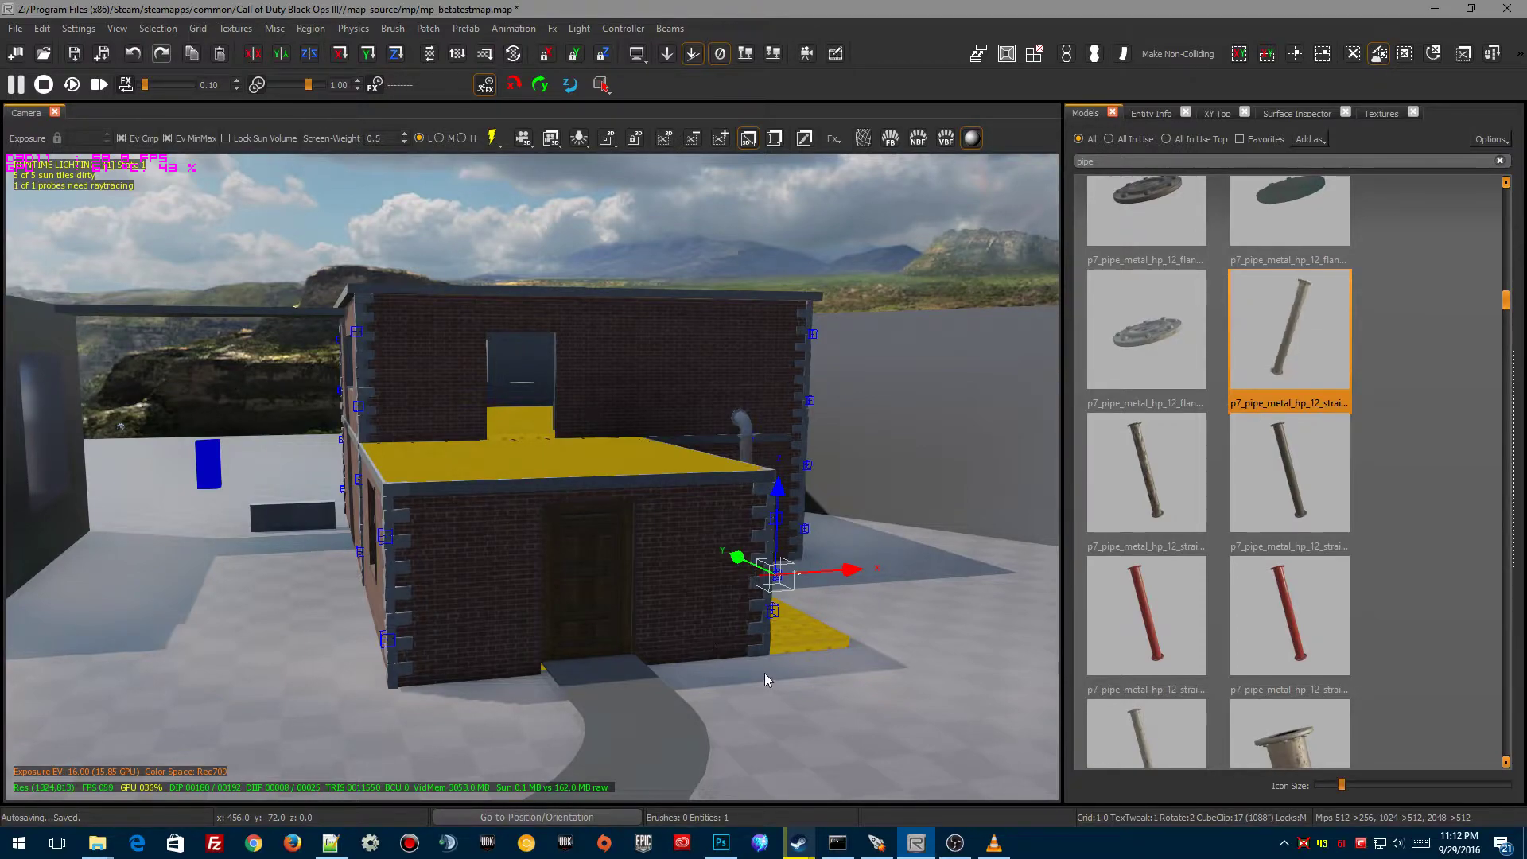
pyautogui.moveTo(765, 671); pyautogui.dragTo(835, 514, button='right')
pyautogui.keyDown('shift'); pyautogui.click(780, 299); pyautogui.keyUp('shift')
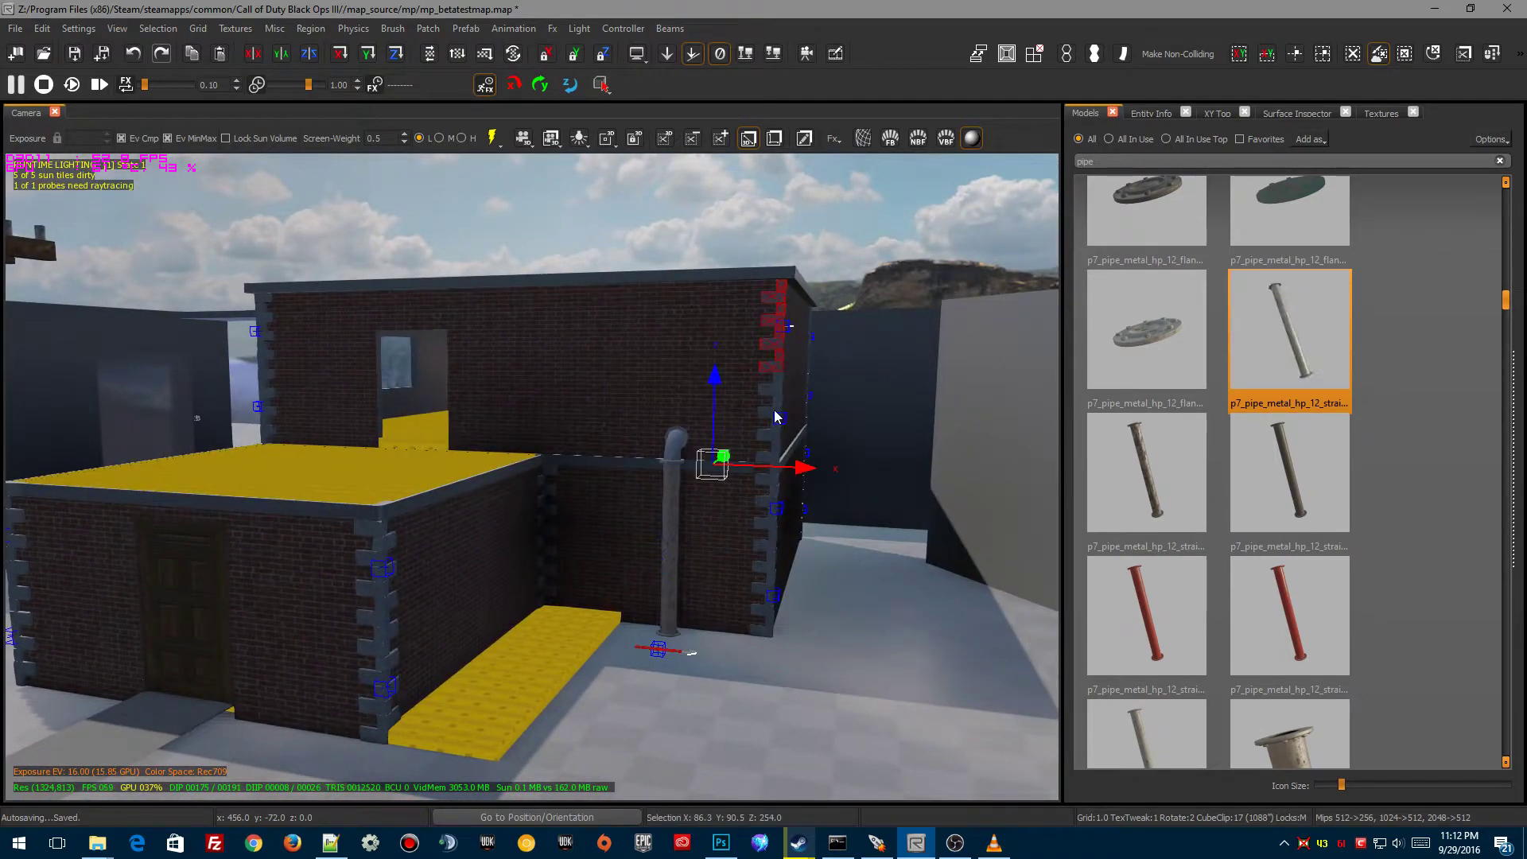
pyautogui.keyDown('shift'); pyautogui.moveTo(774, 409); pyautogui.dragTo(770, 602); pyautogui.keyUp('shift')
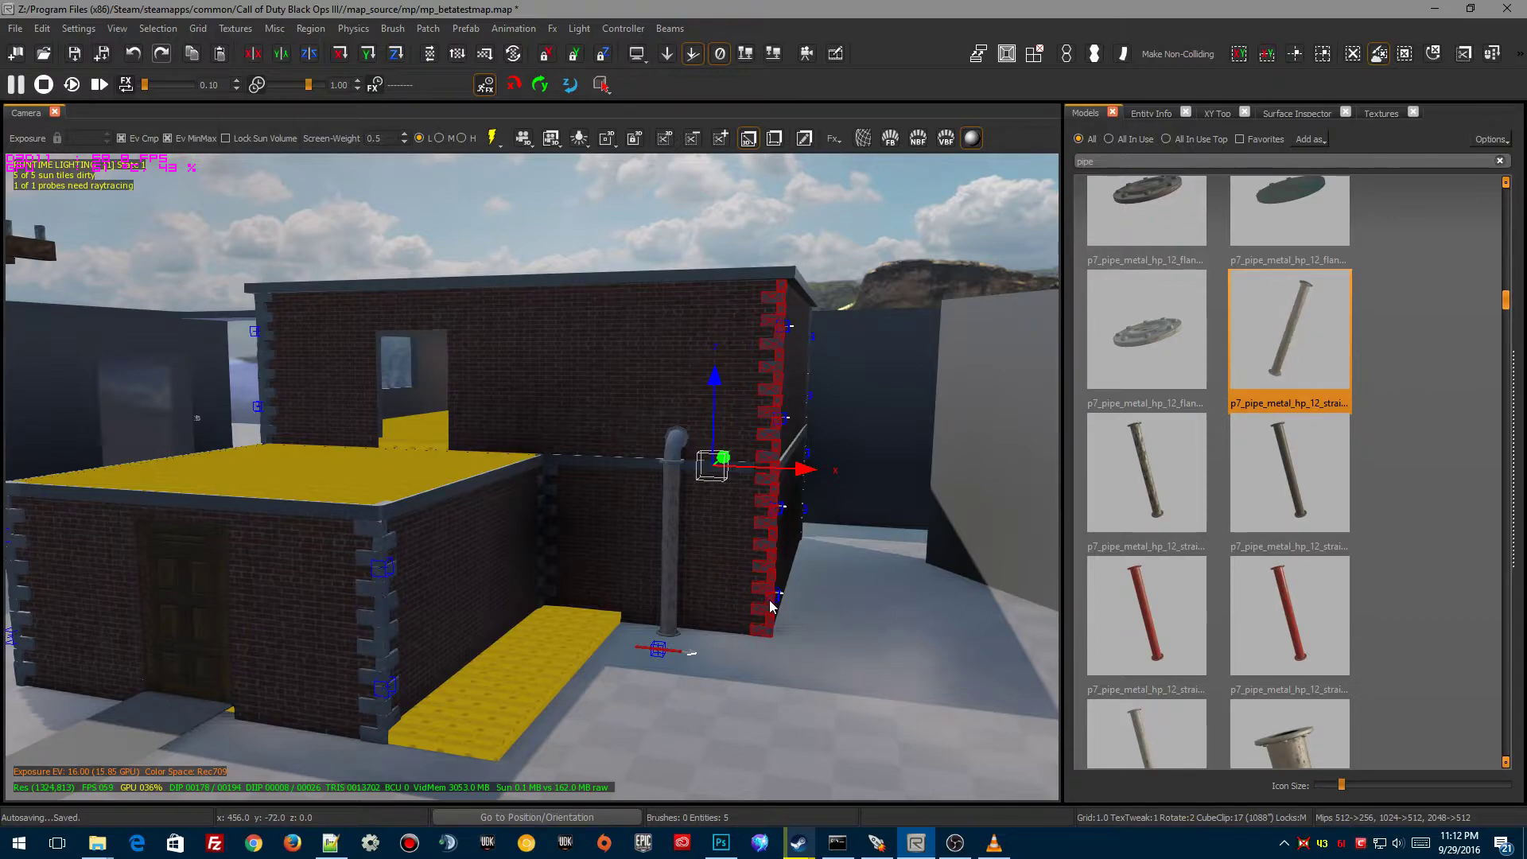
pyautogui.press('BackSpace')
# Highlight the four upper and lower brick wall brushes that meet at the bare outer corner, and clear the selection
pyautogui.moveTo(770, 607); pyautogui.dragTo(788, 351, button='right')
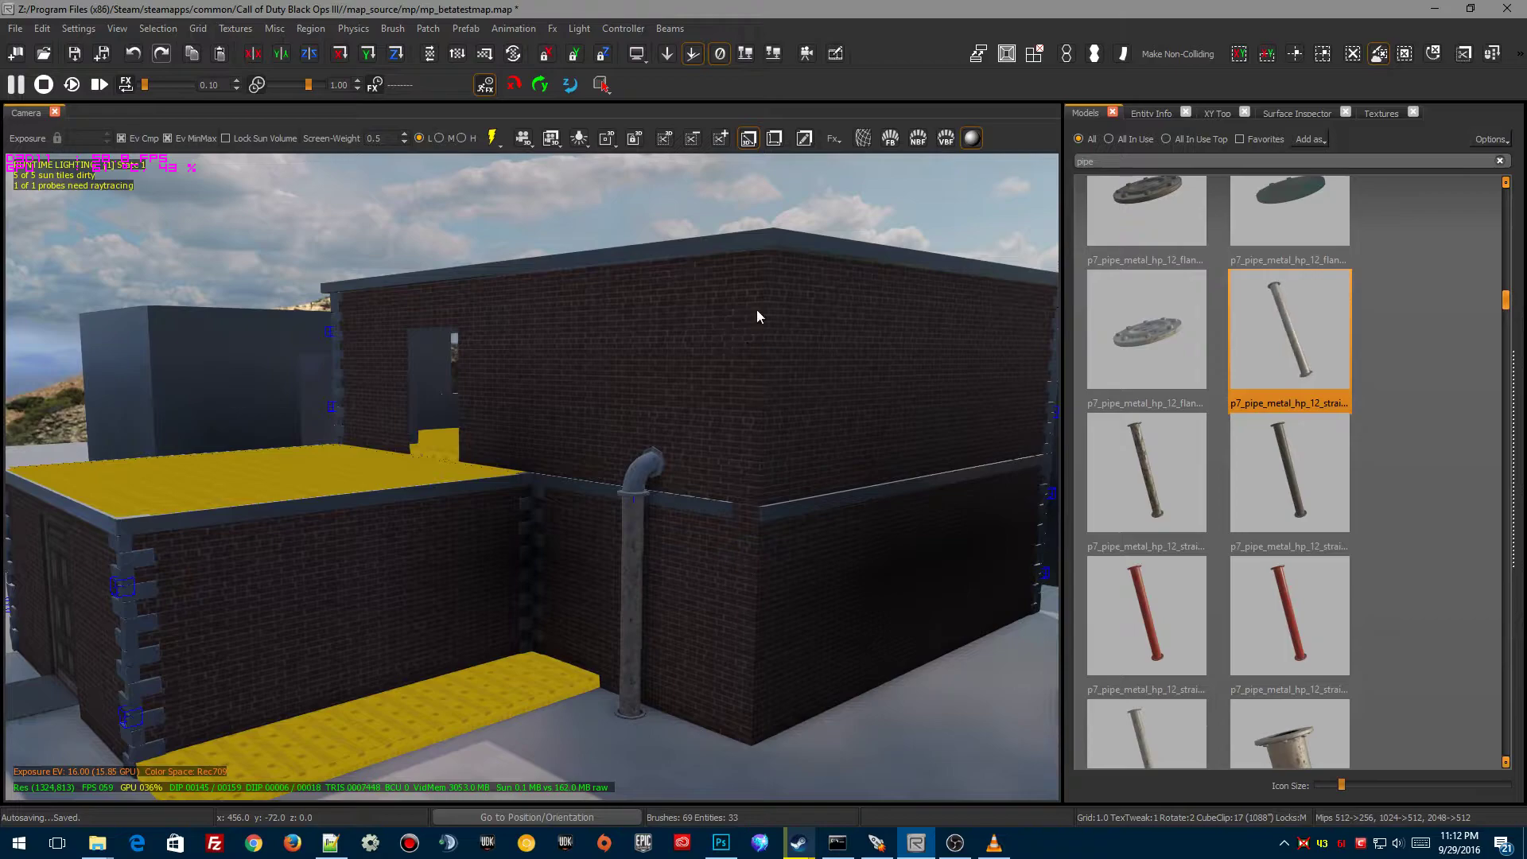
pyautogui.keyDown('shift'); pyautogui.click(720, 393); pyautogui.keyUp('shift')
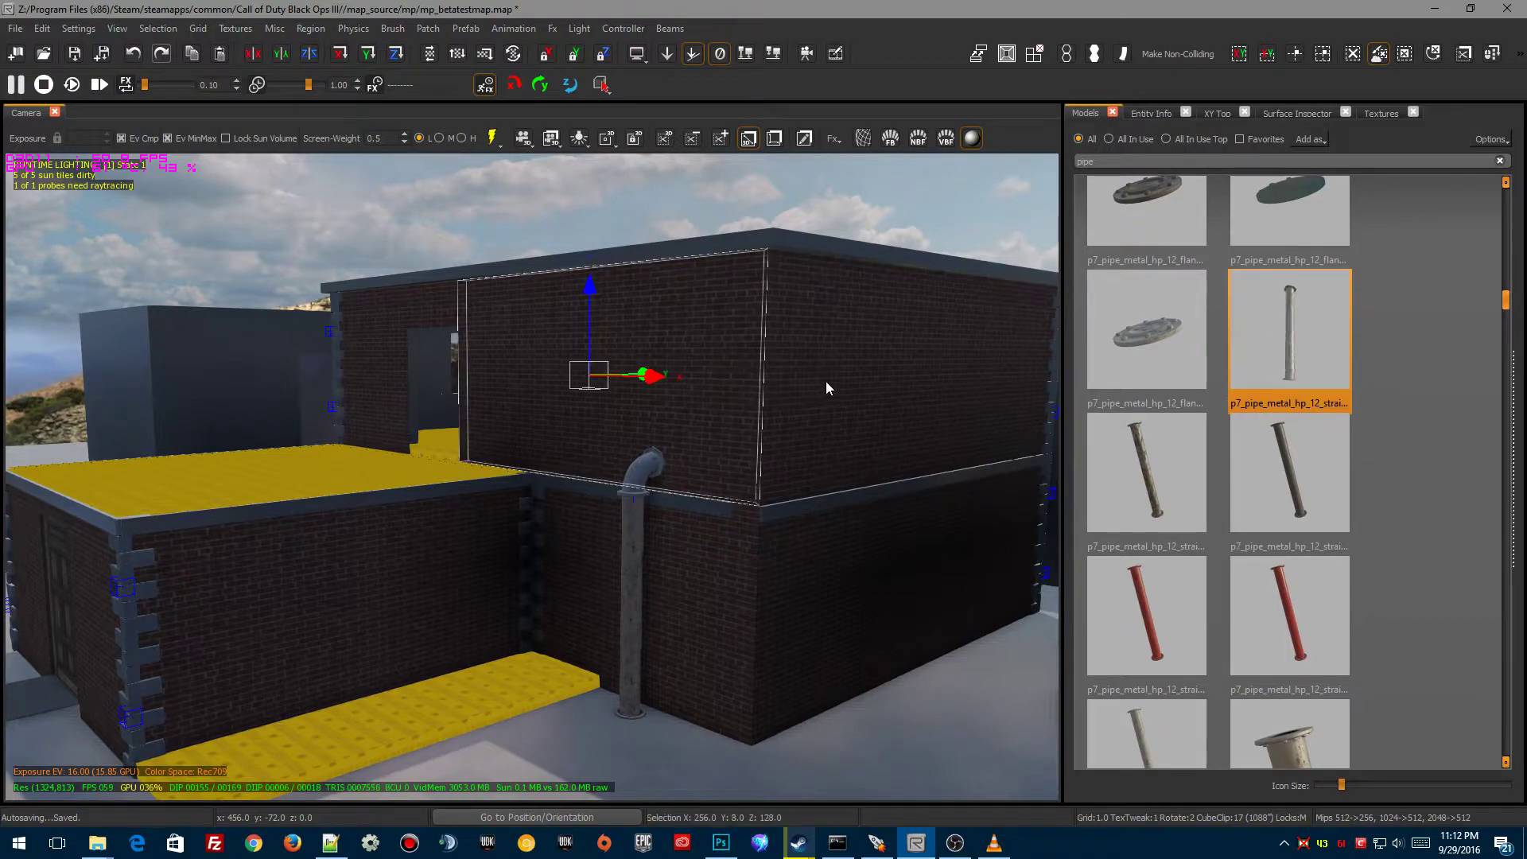
pyautogui.keyDown('shift'); pyautogui.click(826, 383); pyautogui.keyUp('shift')
pyautogui.keyDown('shift'); pyautogui.click(749, 634); pyautogui.keyUp('shift')
pyautogui.keyDown('shift'); pyautogui.click(776, 614); pyautogui.keyUp('shift')
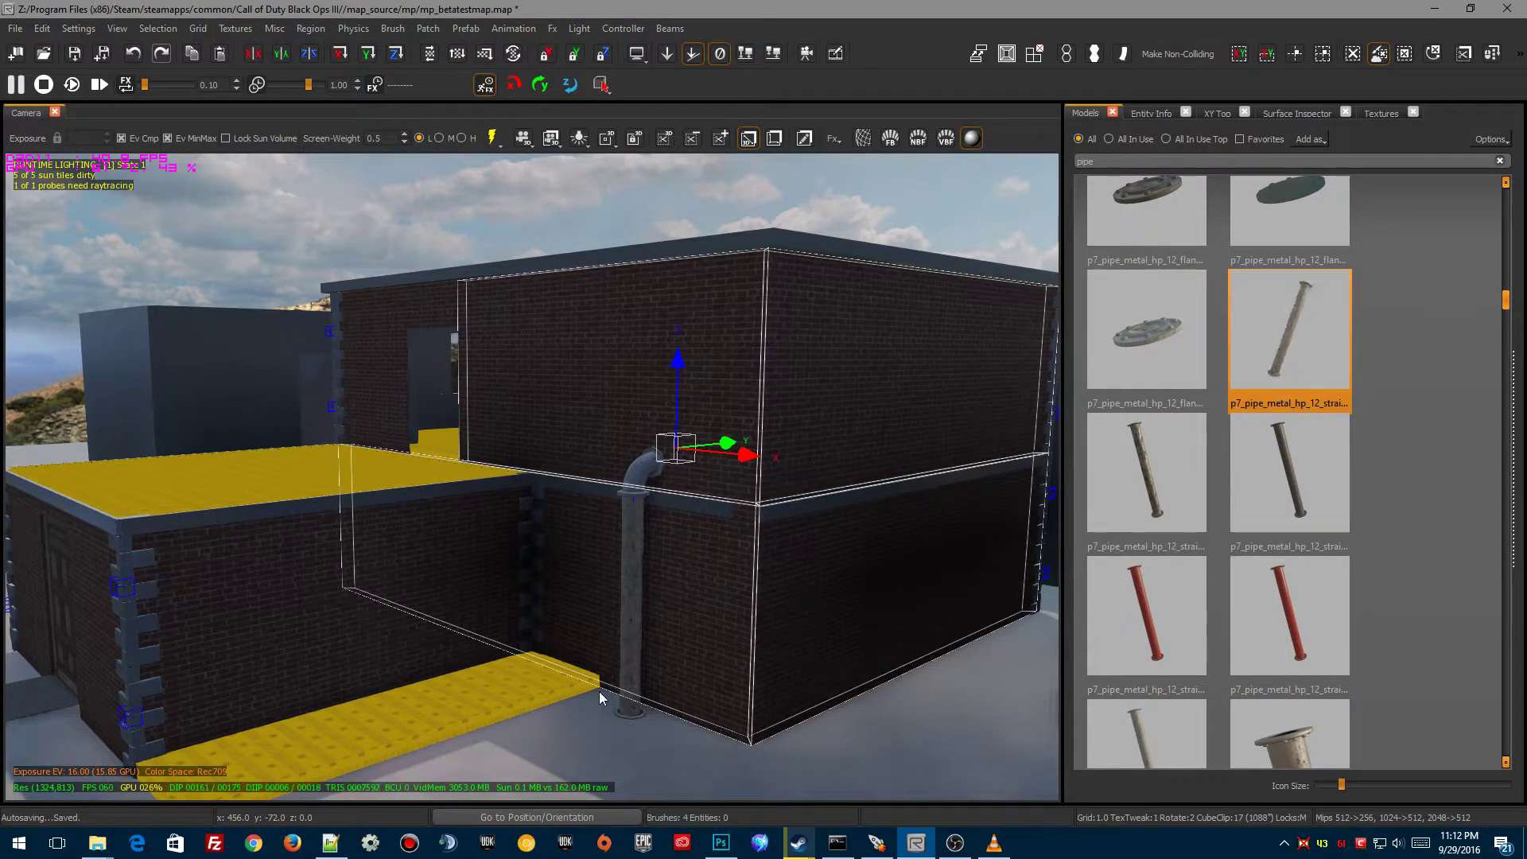
pyautogui.press('Escape')
# Look over the building from several sides, check the Tutorial # 5 topic list in Photoshop, and return to the Radiant map editor
pyautogui.moveTo(589, 690); pyautogui.dragTo(724, 644, button='right')
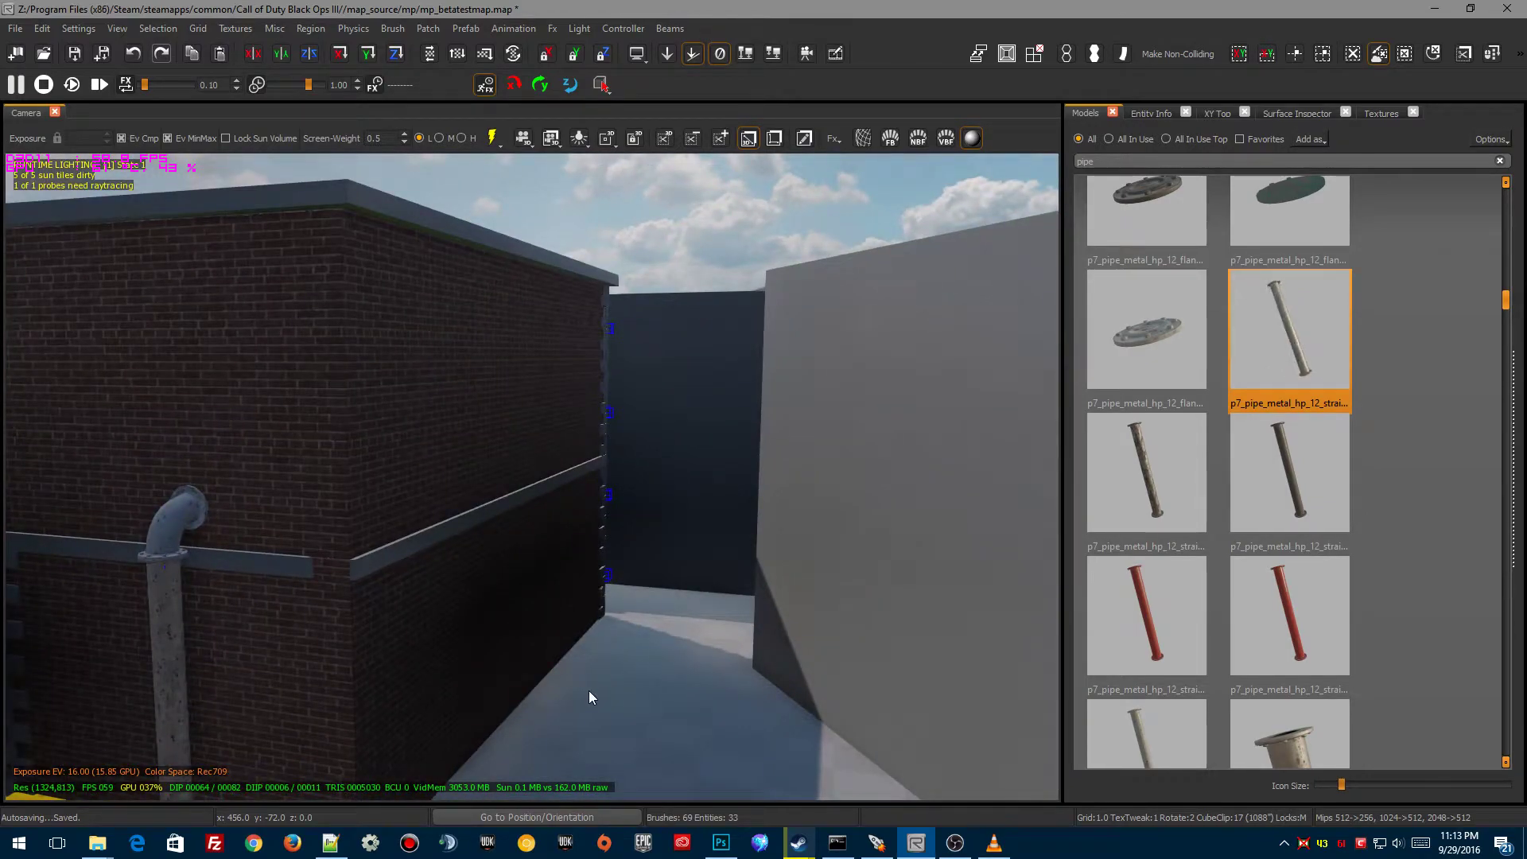
pyautogui.moveTo(532, 630); pyautogui.dragTo(631, 619, button='right')
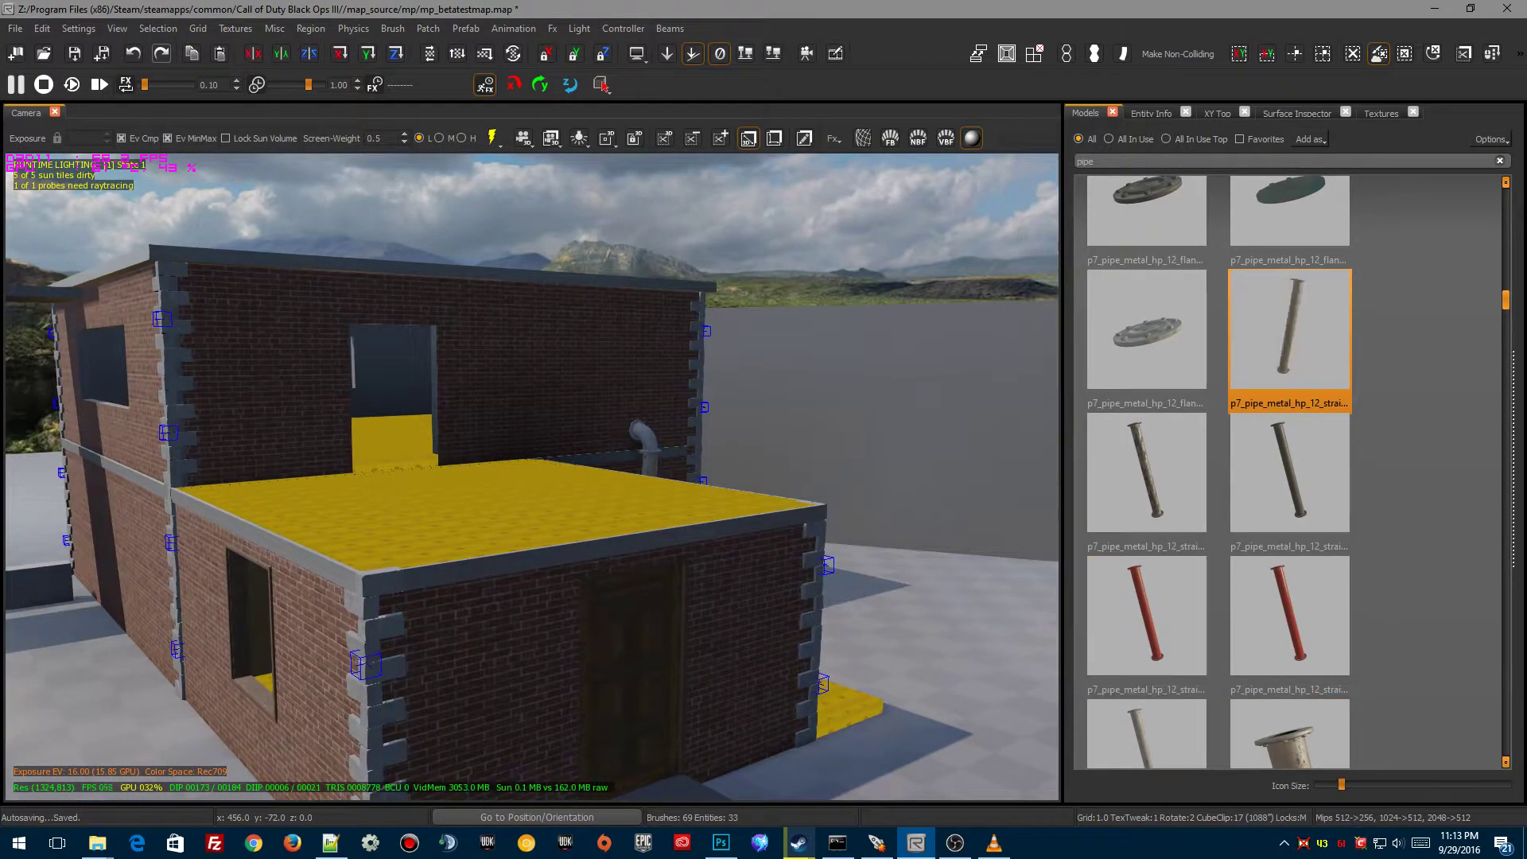
pyautogui.click(722, 844)
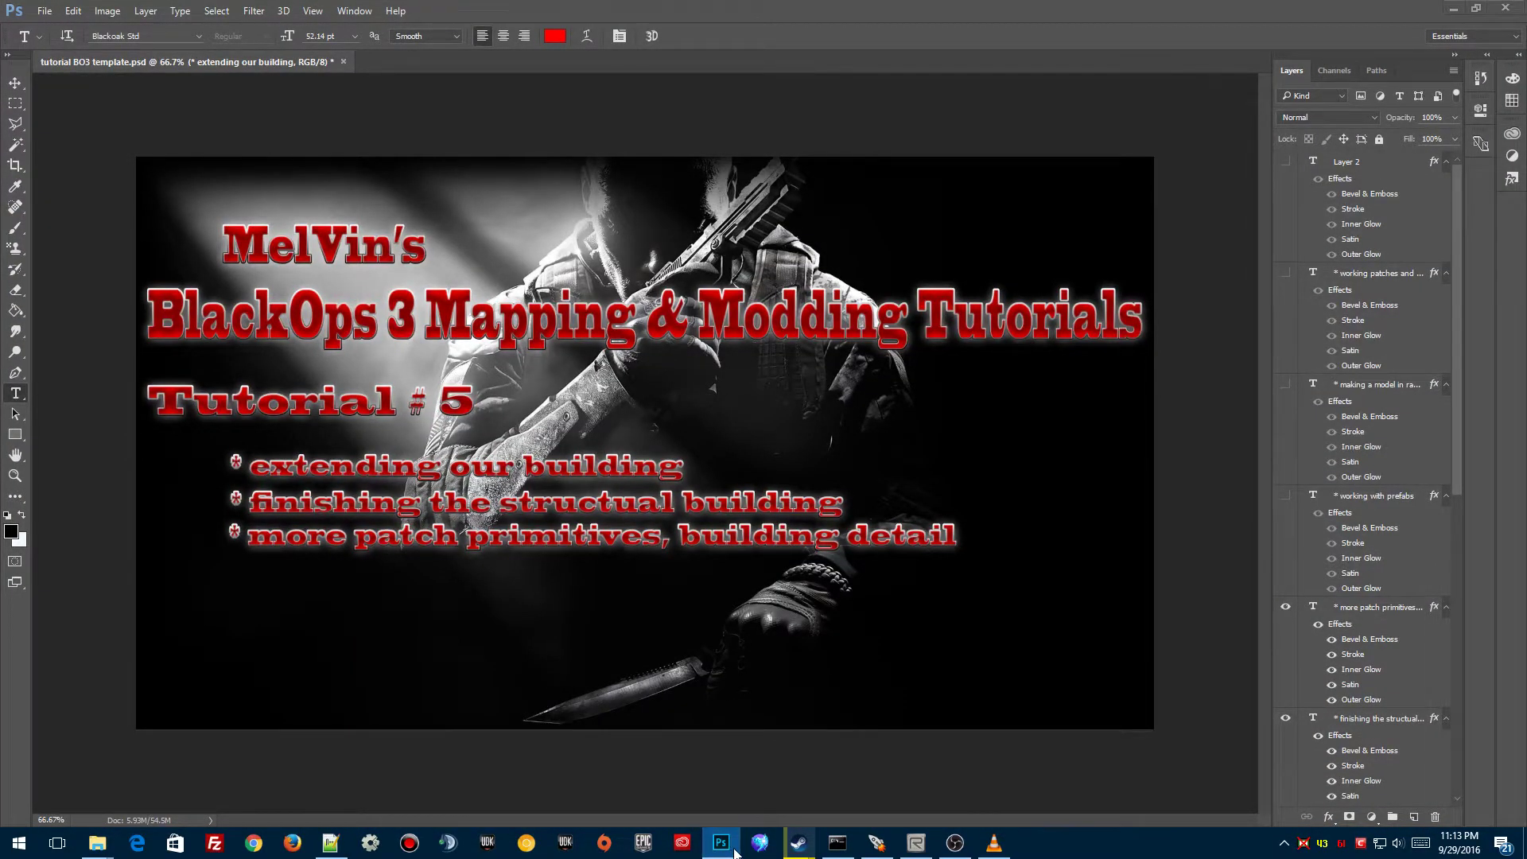
pyautogui.click(722, 844)
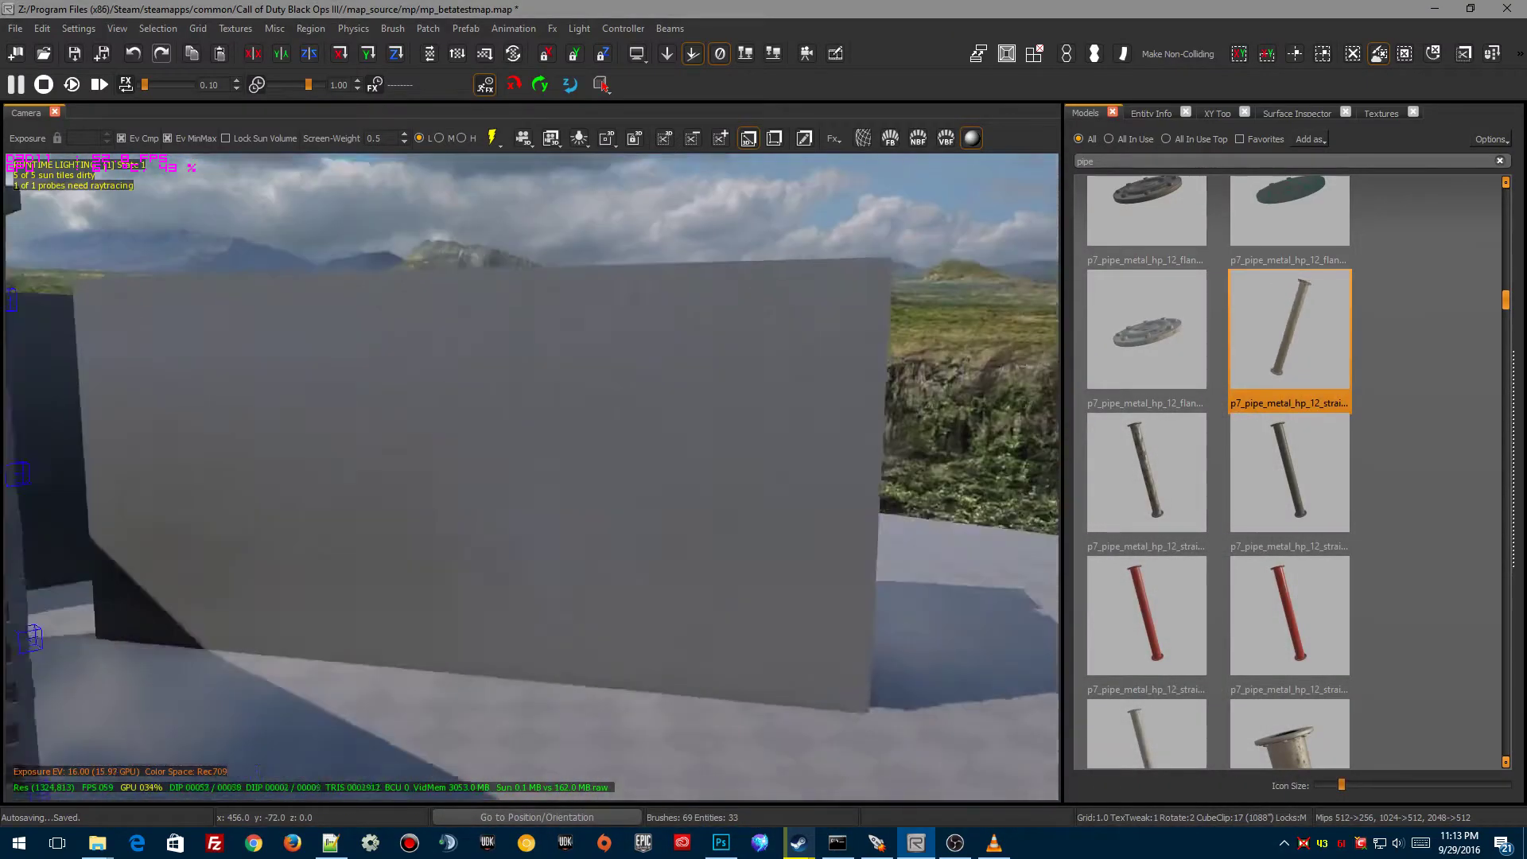
# Select the thin horizontal trim brush on the side wall that meets the corner blocks
pyautogui.moveTo(531, 477)
pyautogui.mouseDown(button='right')
pyautogui.moveTo(350, 477)
pyautogui.moveTo(429, 497)
pyautogui.moveTo(469, 473)
pyautogui.moveTo(513, 682)
pyautogui.mouseUp(button='right')
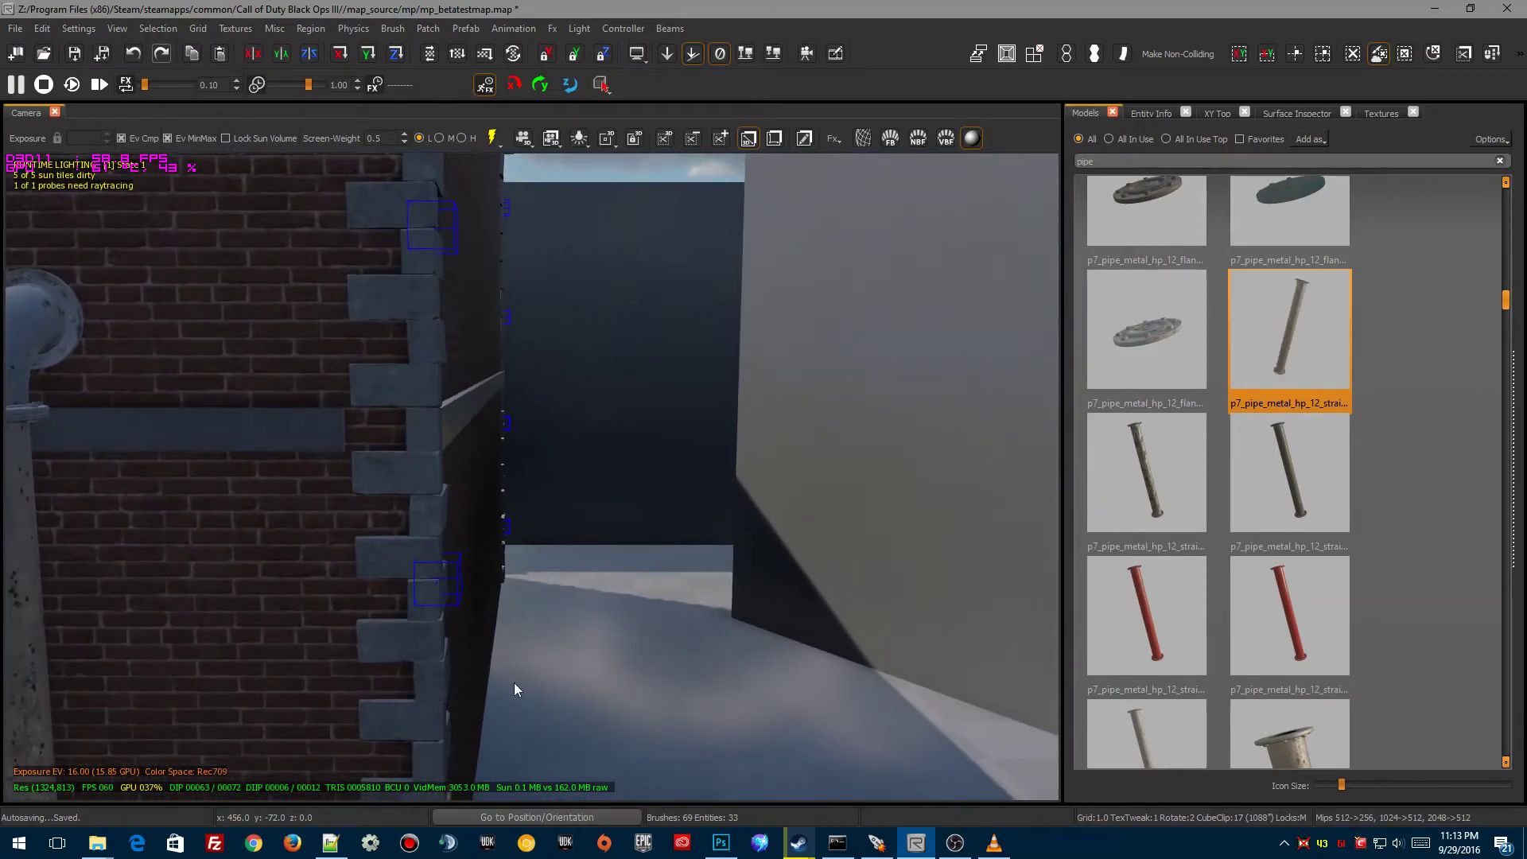
pyautogui.keyDown('shift'); pyautogui.click(451, 409); pyautogui.keyUp('shift')
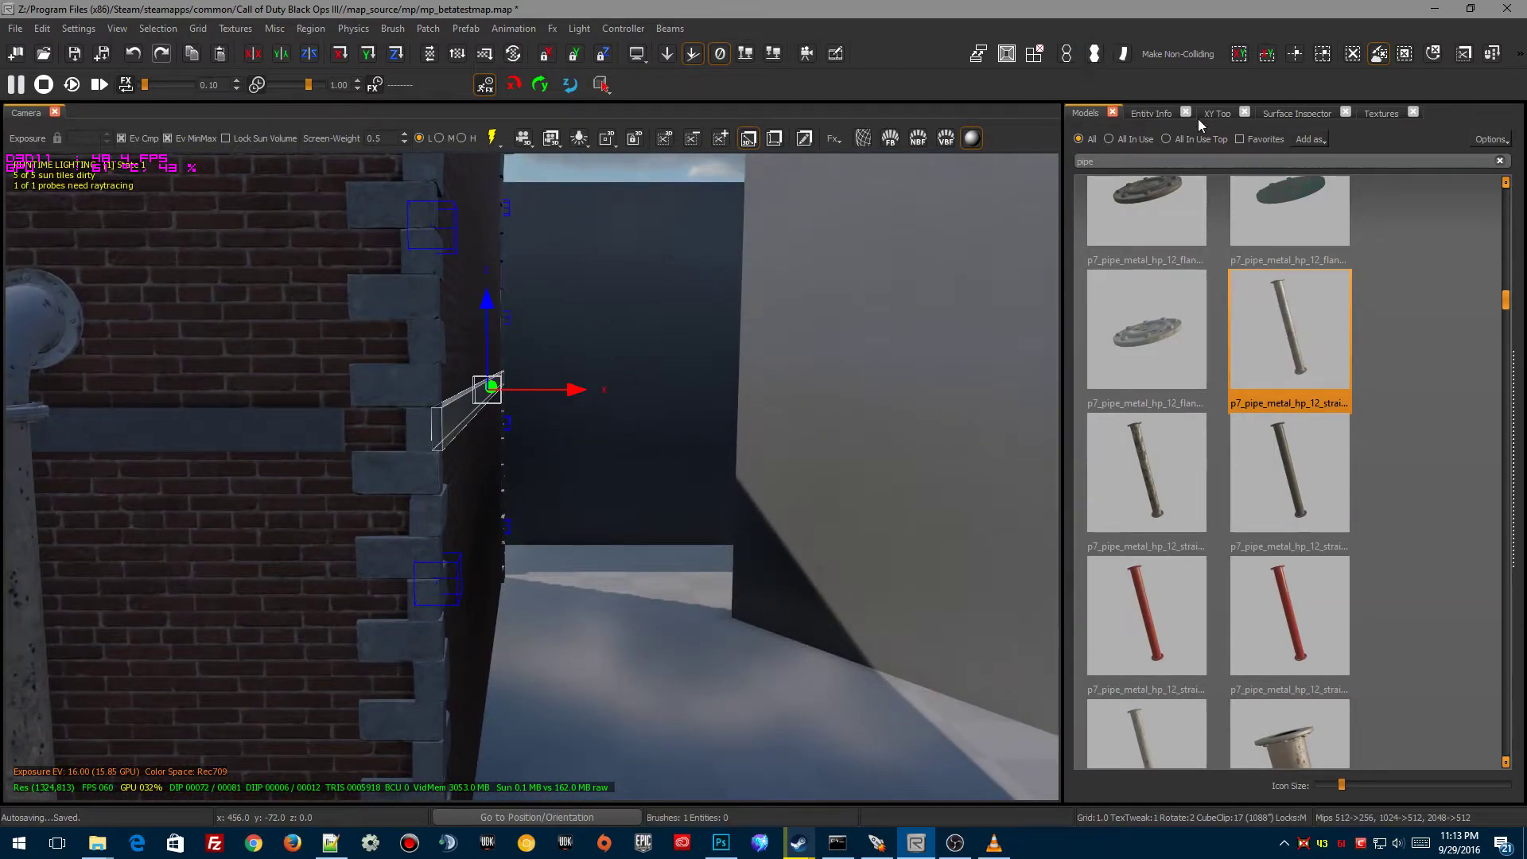
pyautogui.moveTo(914, 179); pyautogui.dragTo(509, 191, button='right')
pyautogui.moveTo(318, 381); pyautogui.dragTo(492, 400, button='right')
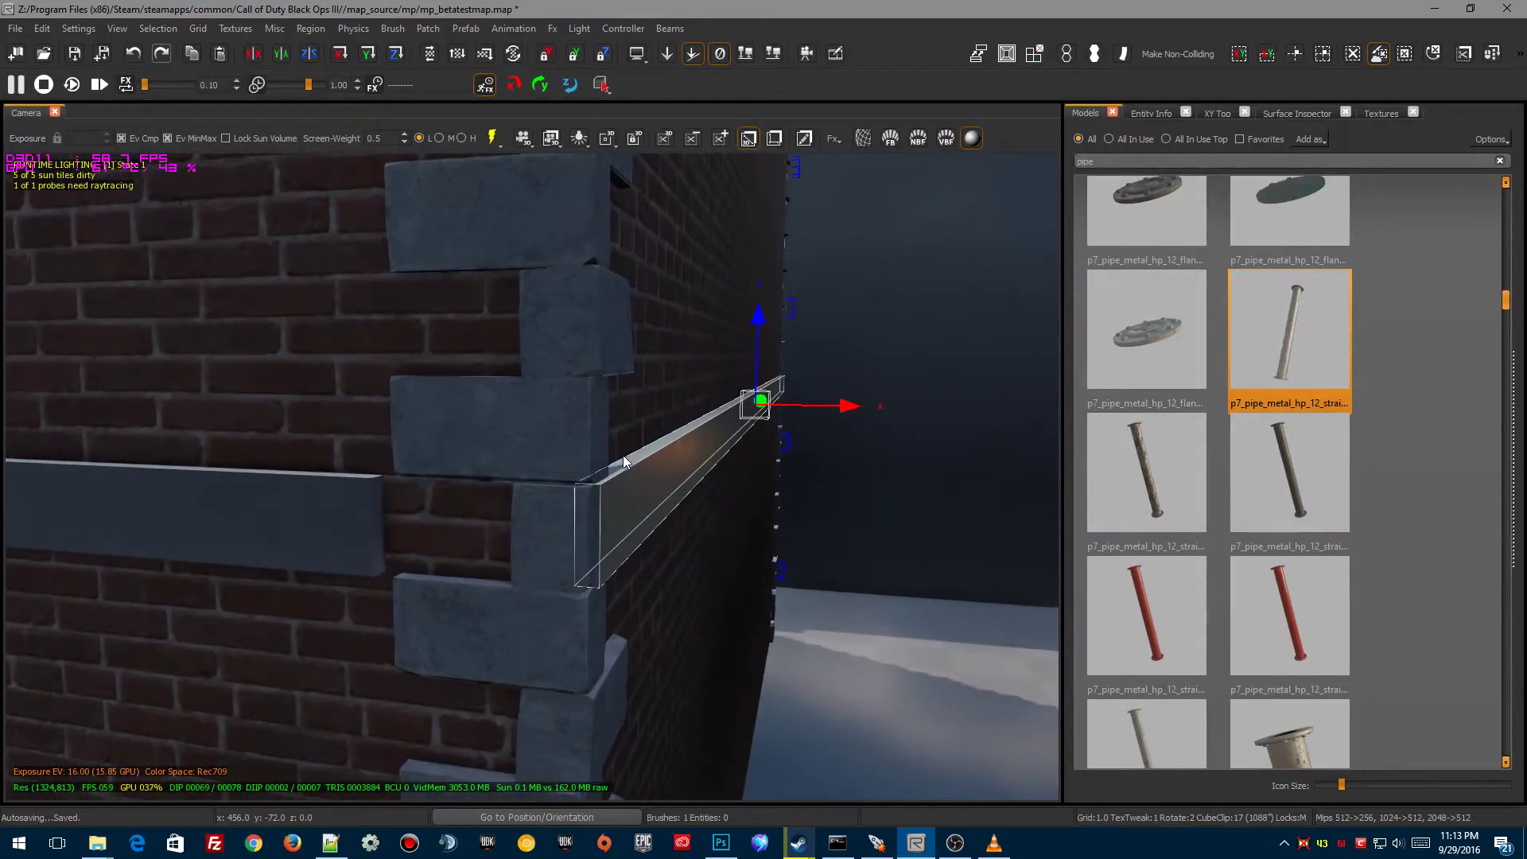
pyautogui.moveTo(621, 454); pyautogui.dragTo(740, 451, button='right')
pyautogui.moveTo(581, 399); pyautogui.dragTo(652, 399, button='right')
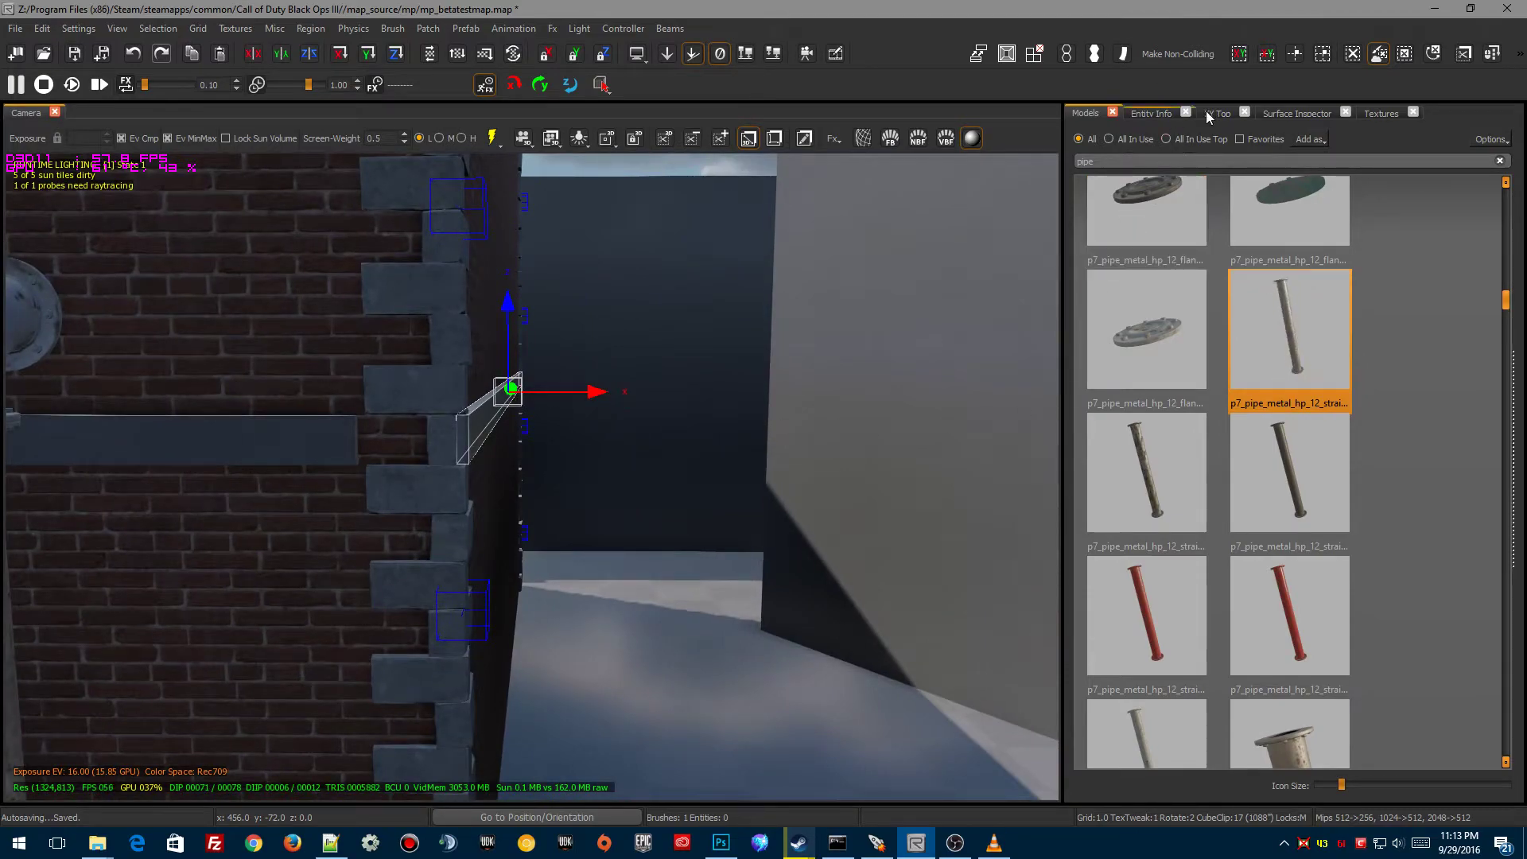
# In the XZ front view, widen the selected trim brush outward from the wall to 8 units in X
pyautogui.click(1383, 113)
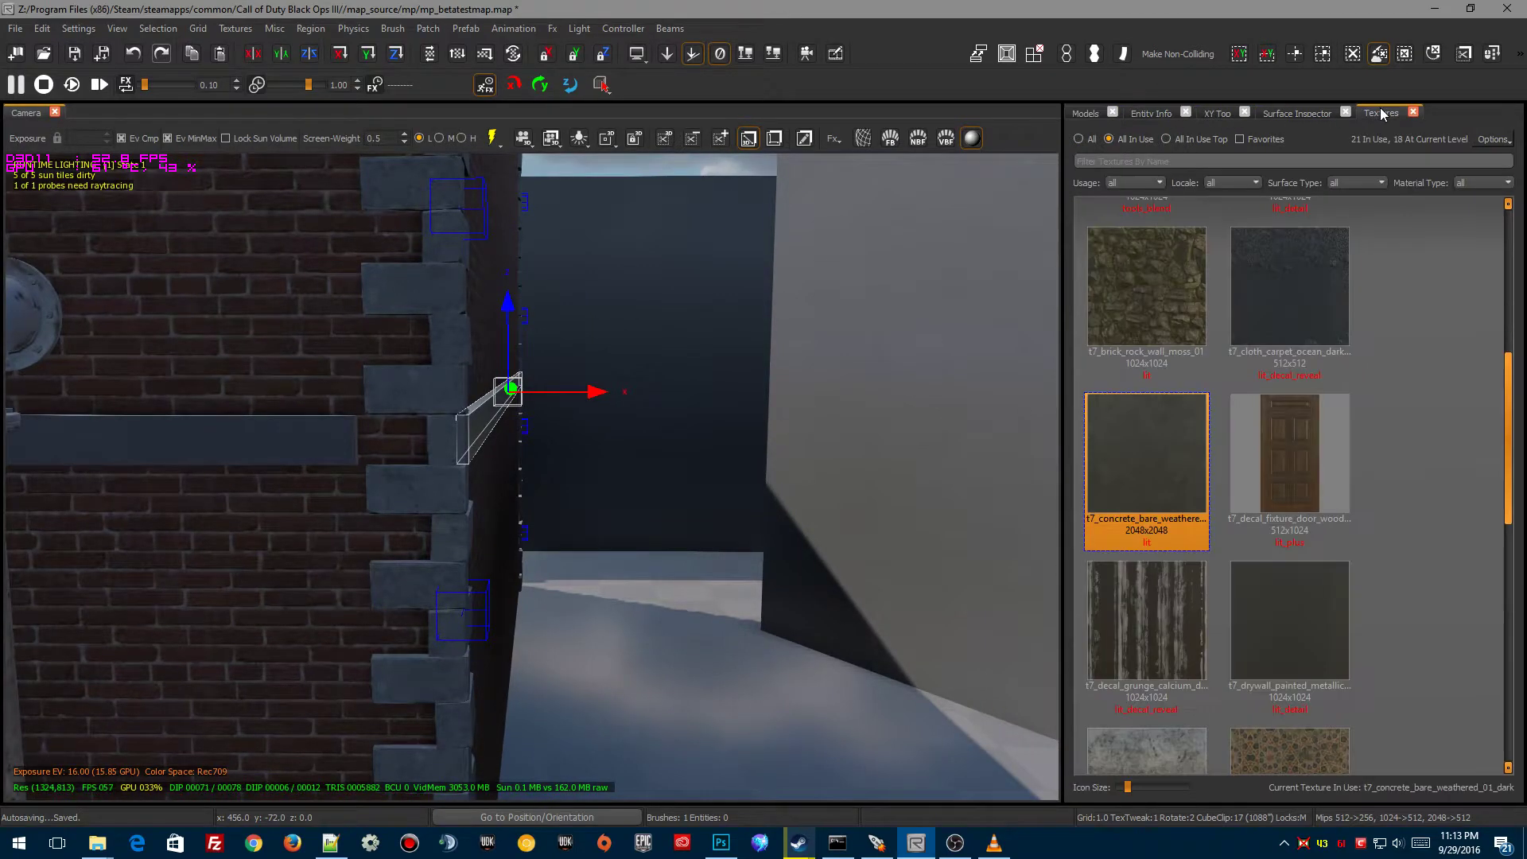
pyautogui.click(1217, 113)
pyautogui.hotkey('ctrl', 'Tab')
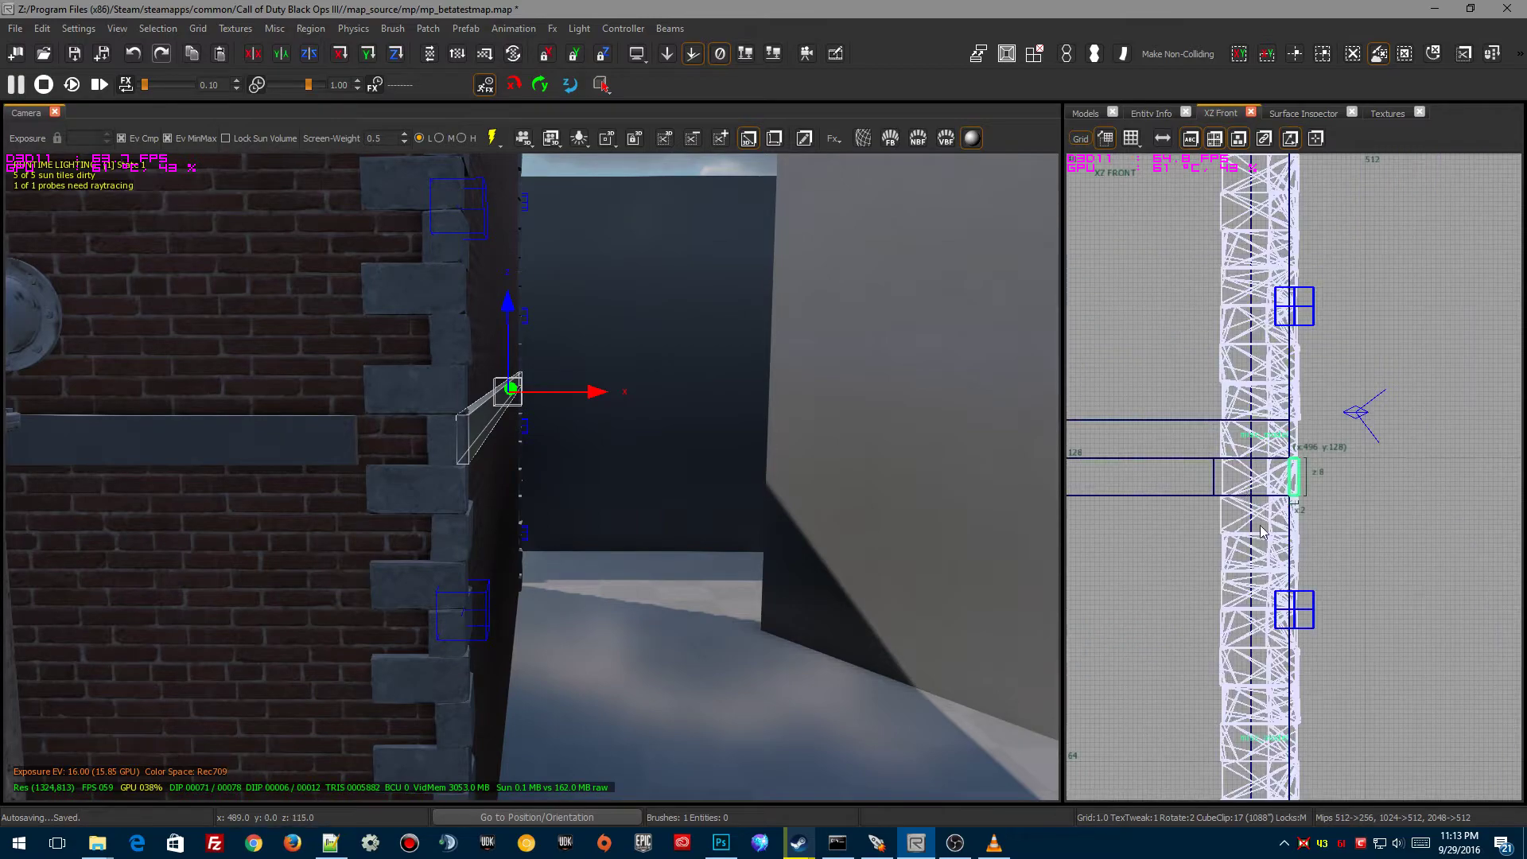
pyautogui.scroll(3, 1364, 501)
pyautogui.moveTo(1270, 465); pyautogui.dragTo(1218, 468, button='right')
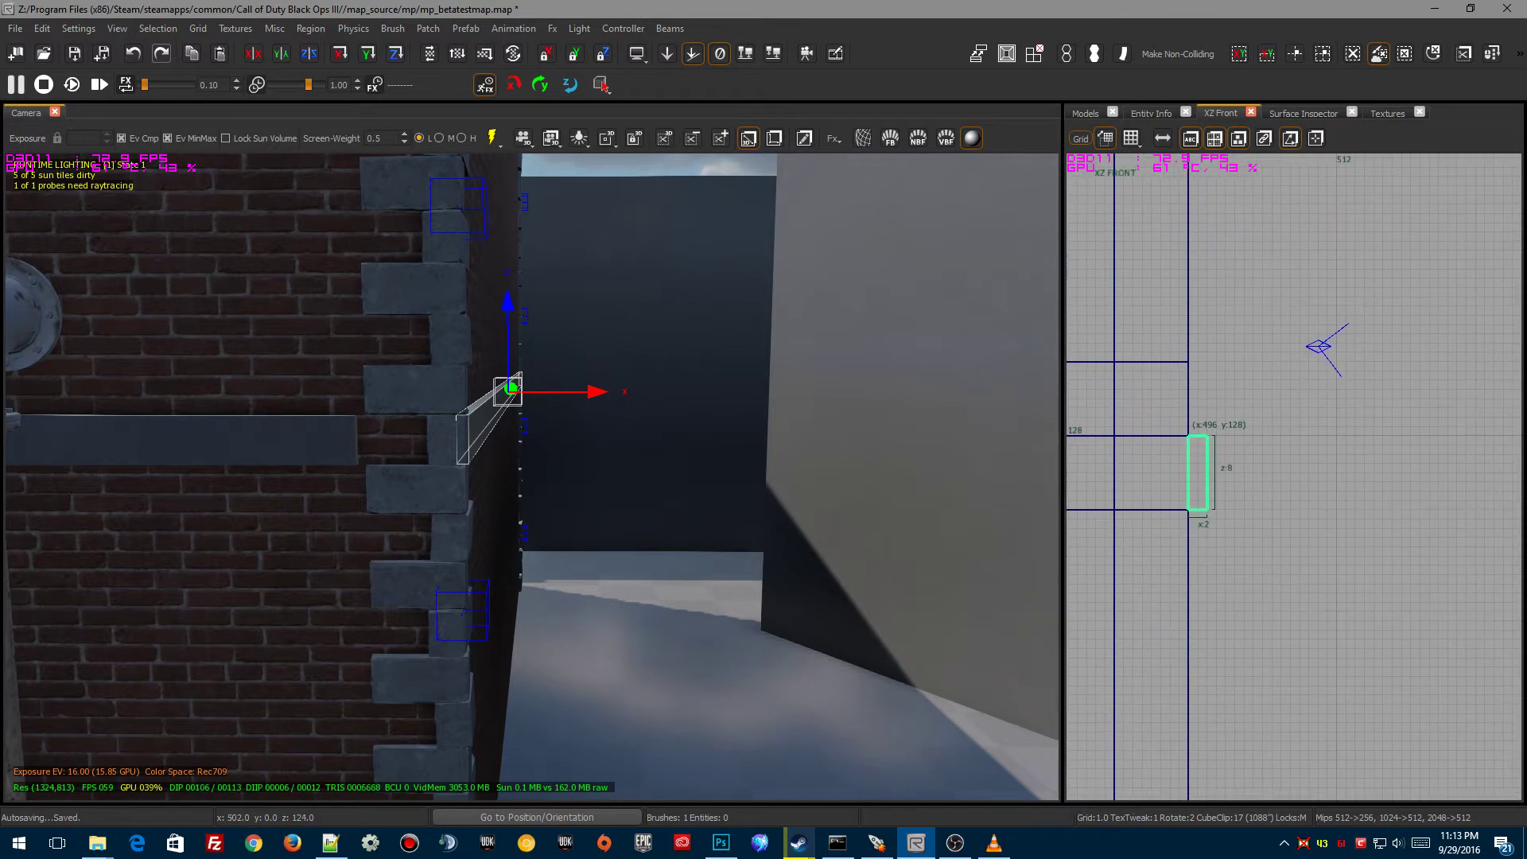
pyautogui.moveTo(1281, 469); pyautogui.dragTo(1332, 461)
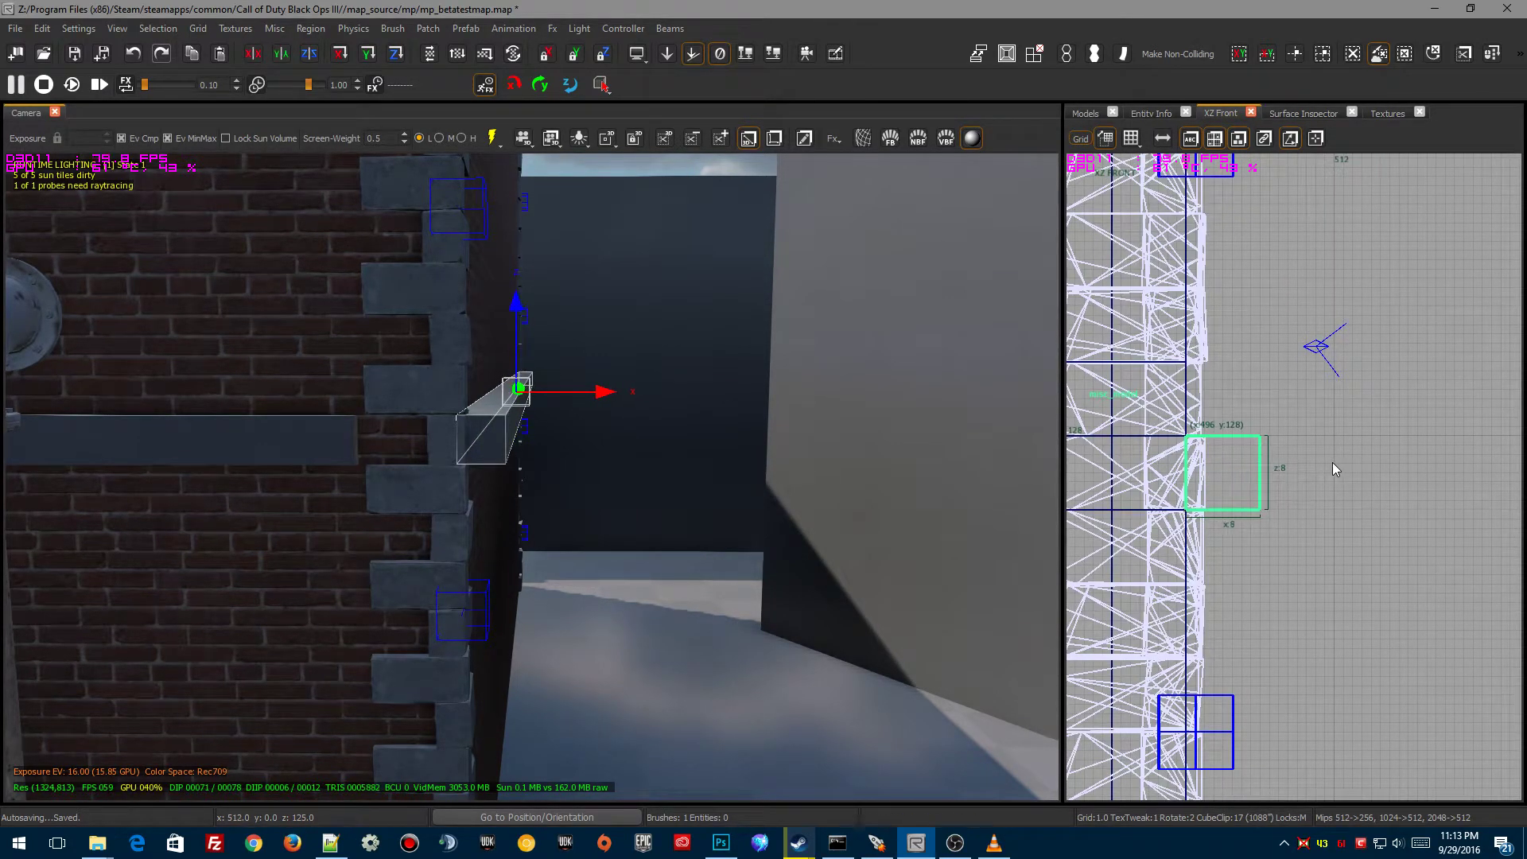
# Convert the trim brush into an arched patch primitive and rotate it 90 degrees about Y at grid 8 so it bulges outward
pyautogui.click(431, 32)
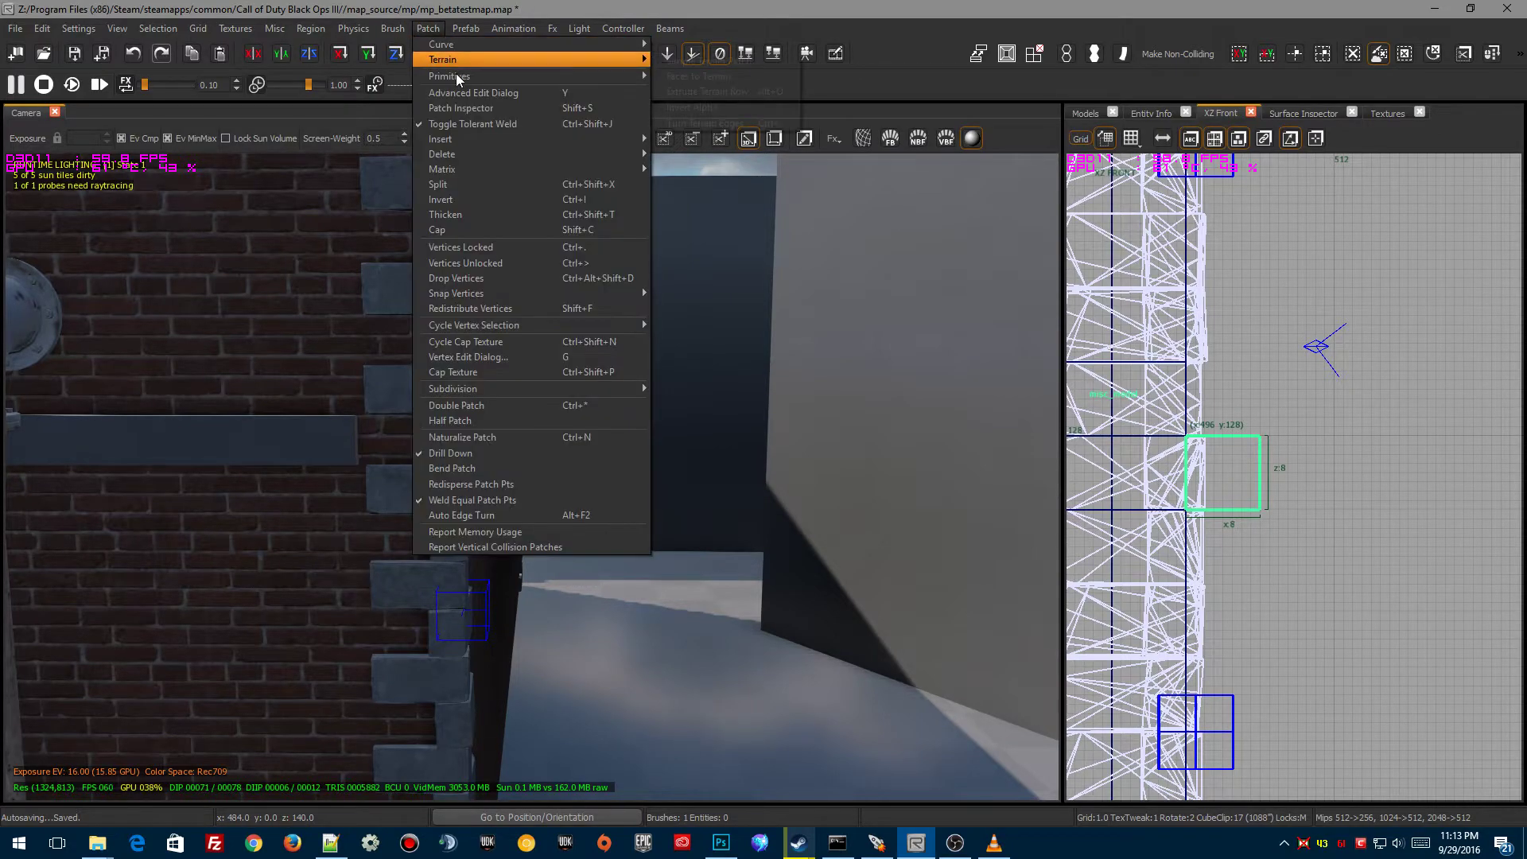
pyautogui.moveTo(456, 77)
pyautogui.click(703, 108)
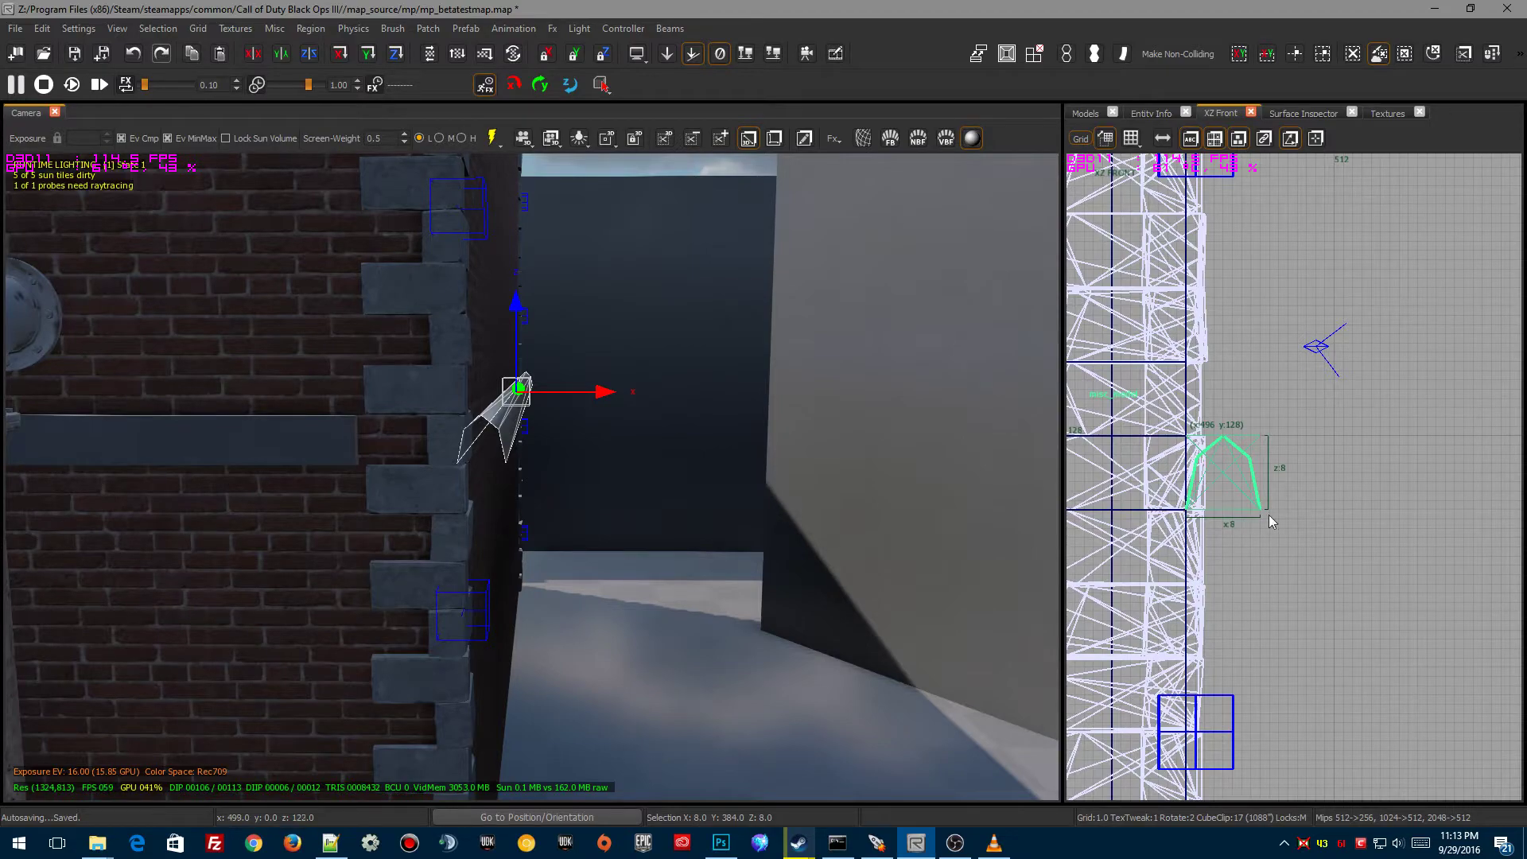
pyautogui.press('space')
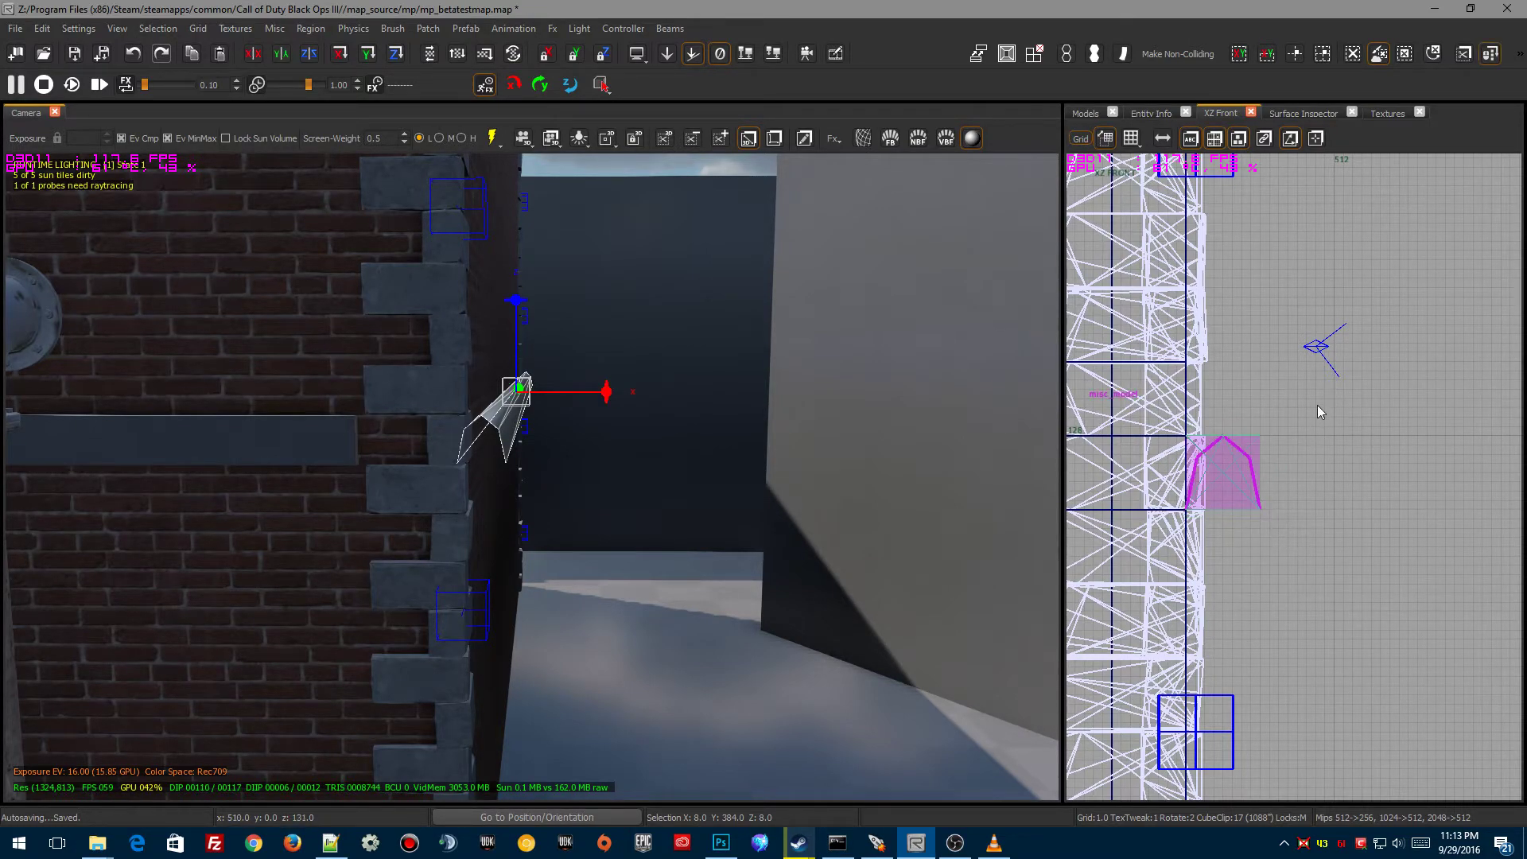
pyautogui.press('4')
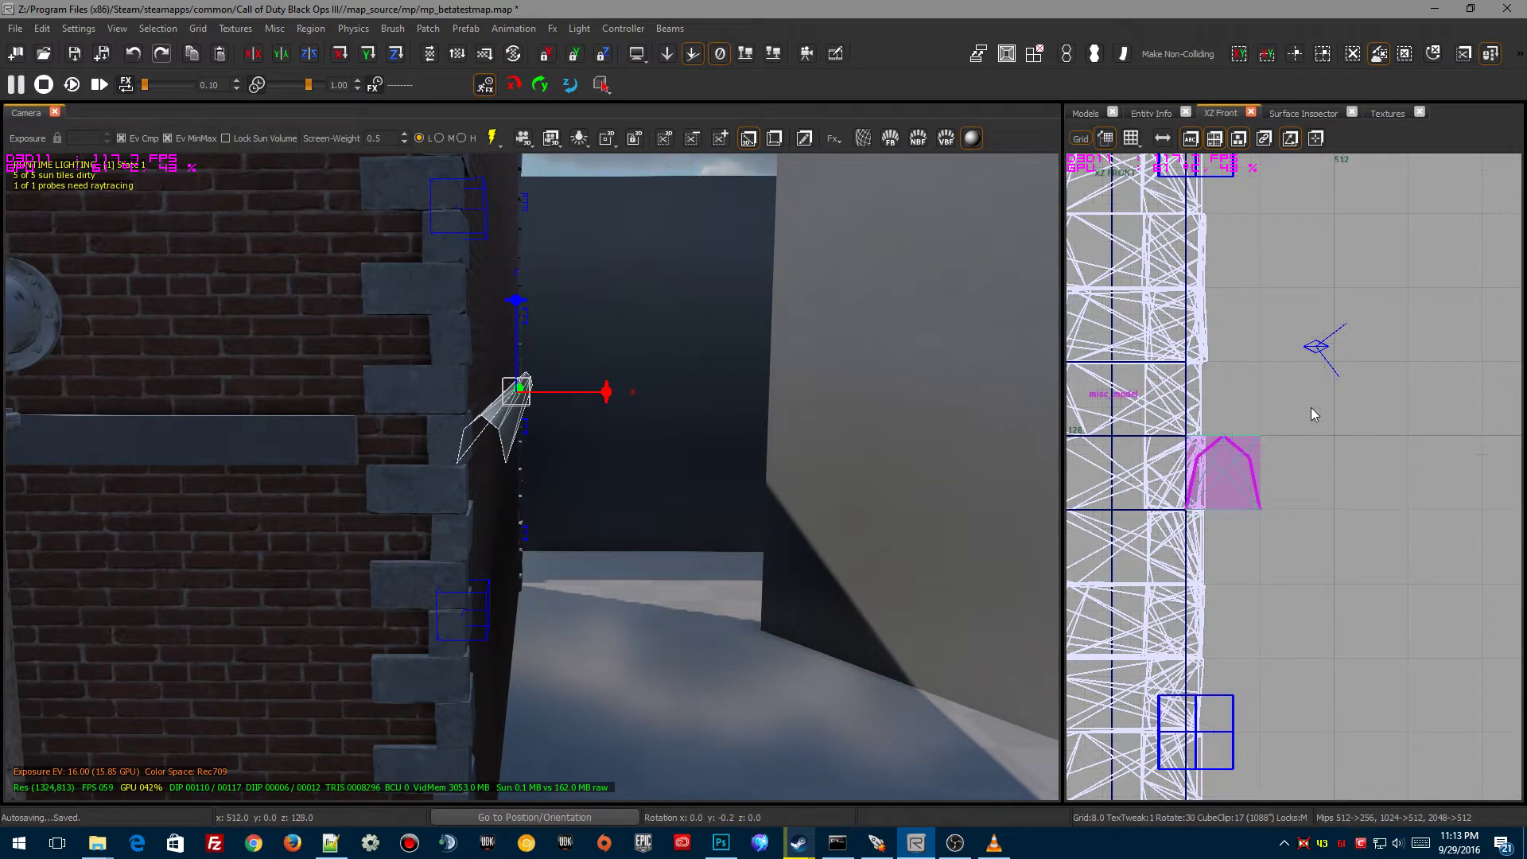
pyautogui.moveTo(1311, 407); pyautogui.dragTo(1310, 426)
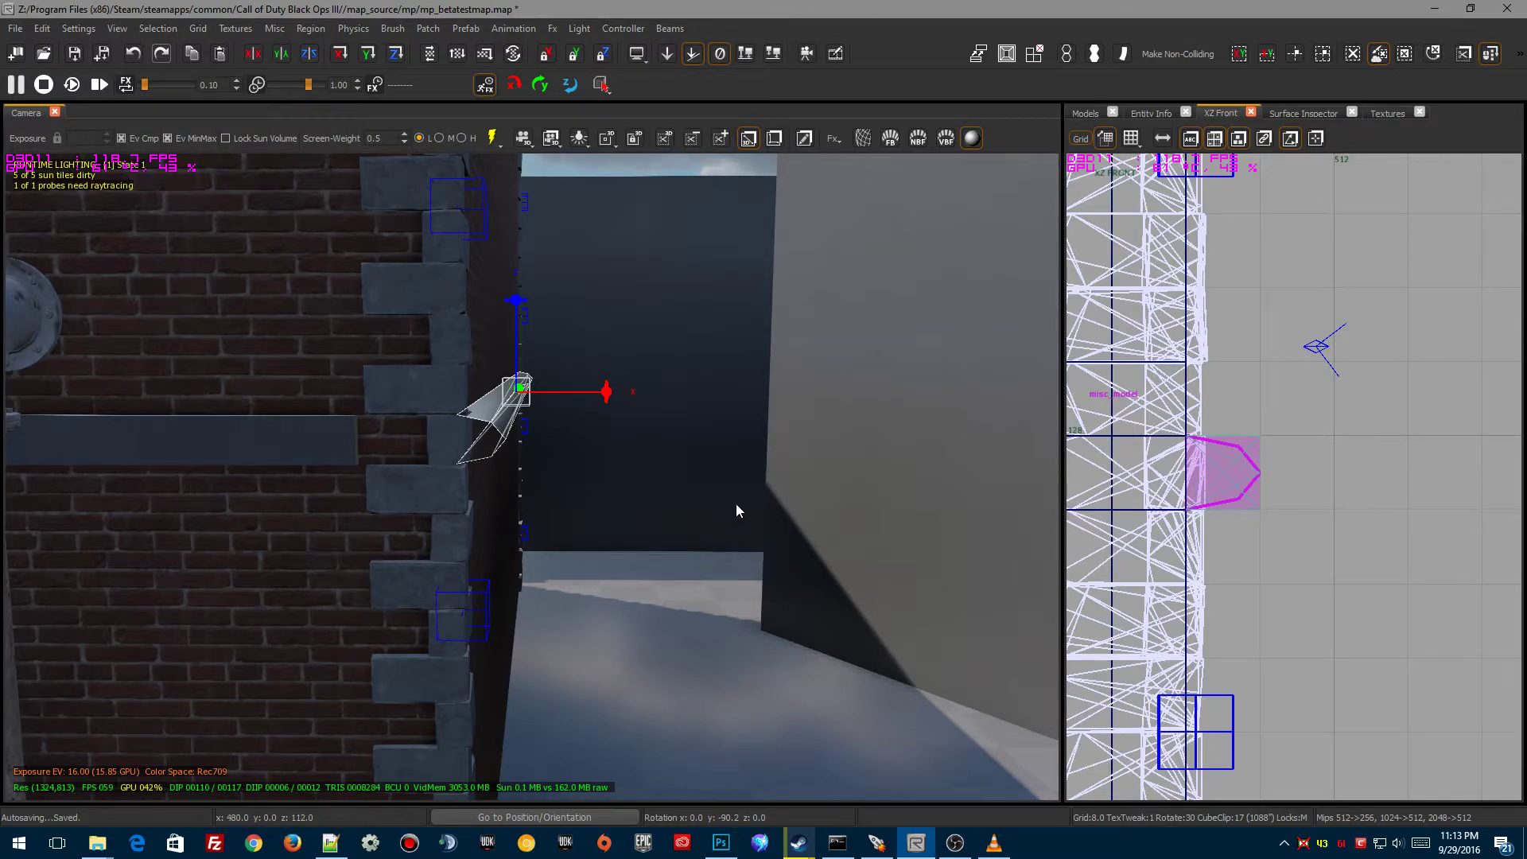
# Reduce the grid to 1 and flatten the rounded trim patch against the wall to a depth of 1 unit in X
pyautogui.press('1')
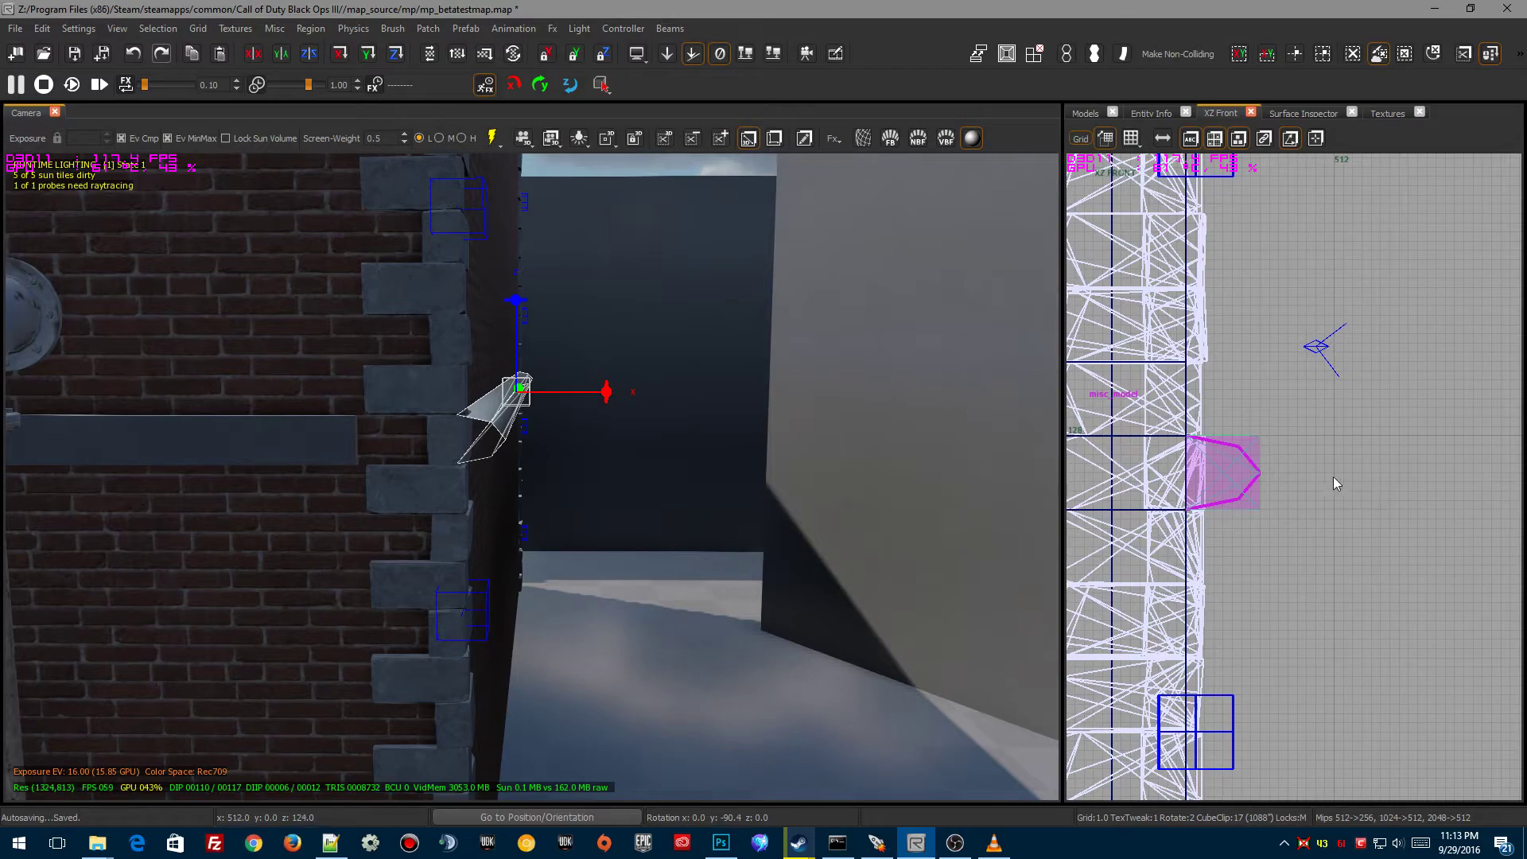
pyautogui.moveTo(1338, 479)
pyautogui.mouseDown()
pyautogui.moveTo(1358, 474)
pyautogui.moveTo(1322, 466)
pyautogui.mouseUp()
pyautogui.moveTo(761, 553); pyautogui.dragTo(761, 553, button='right')
pyautogui.hotkey('ctrl', ']')
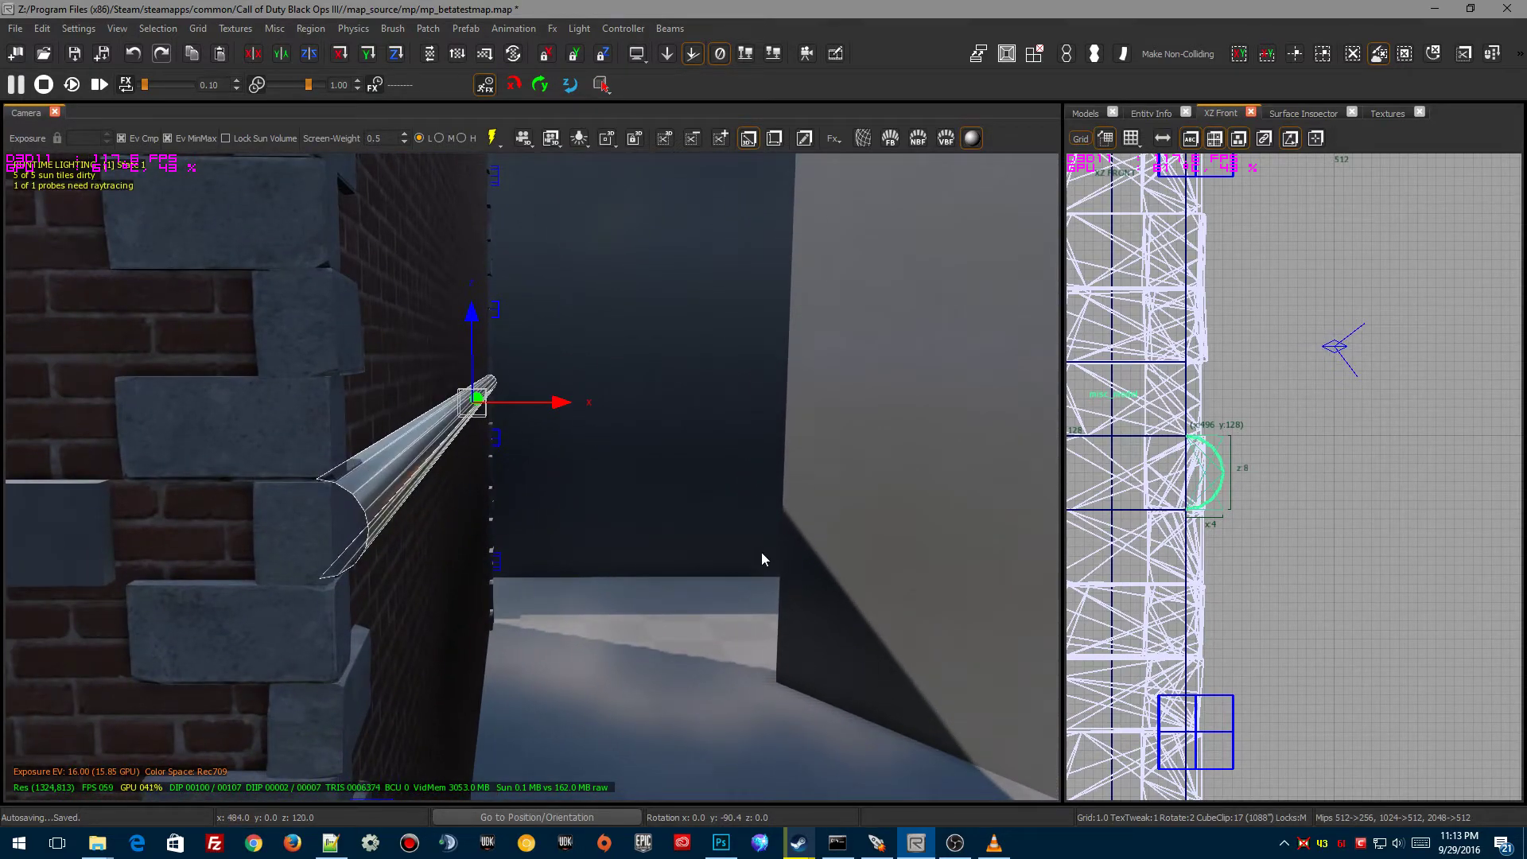
pyautogui.moveTo(1330, 489); pyautogui.dragTo(1304, 487)
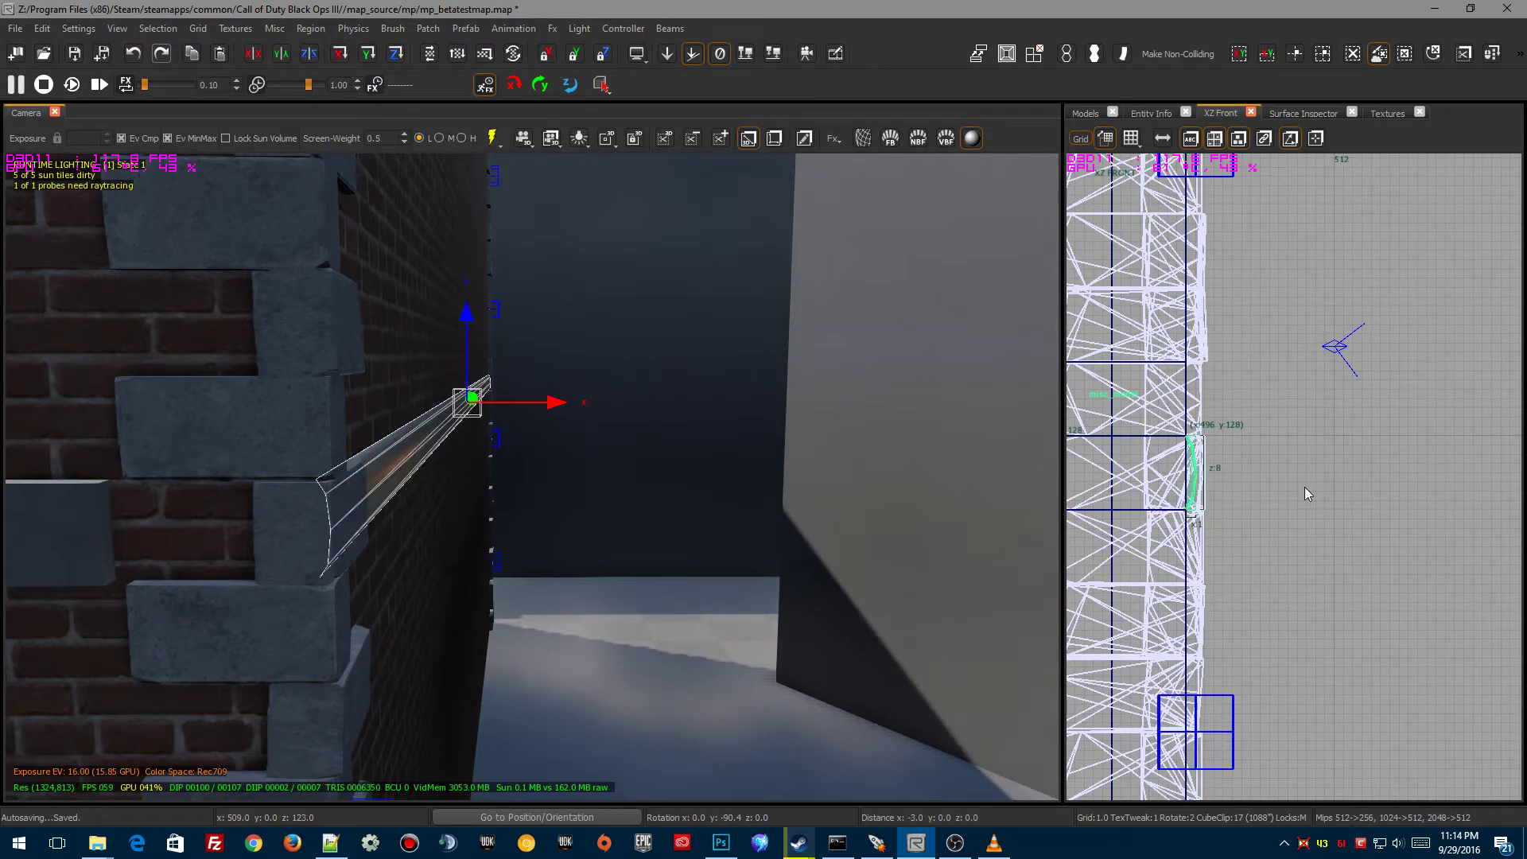
pyautogui.moveTo(1304, 487); pyautogui.dragTo(1304, 487)
# Reduce the grid to 0.5 and adjust the rounded trim patch's depth to 1.5 units in X
pyautogui.scroll(5, 1192, 507)
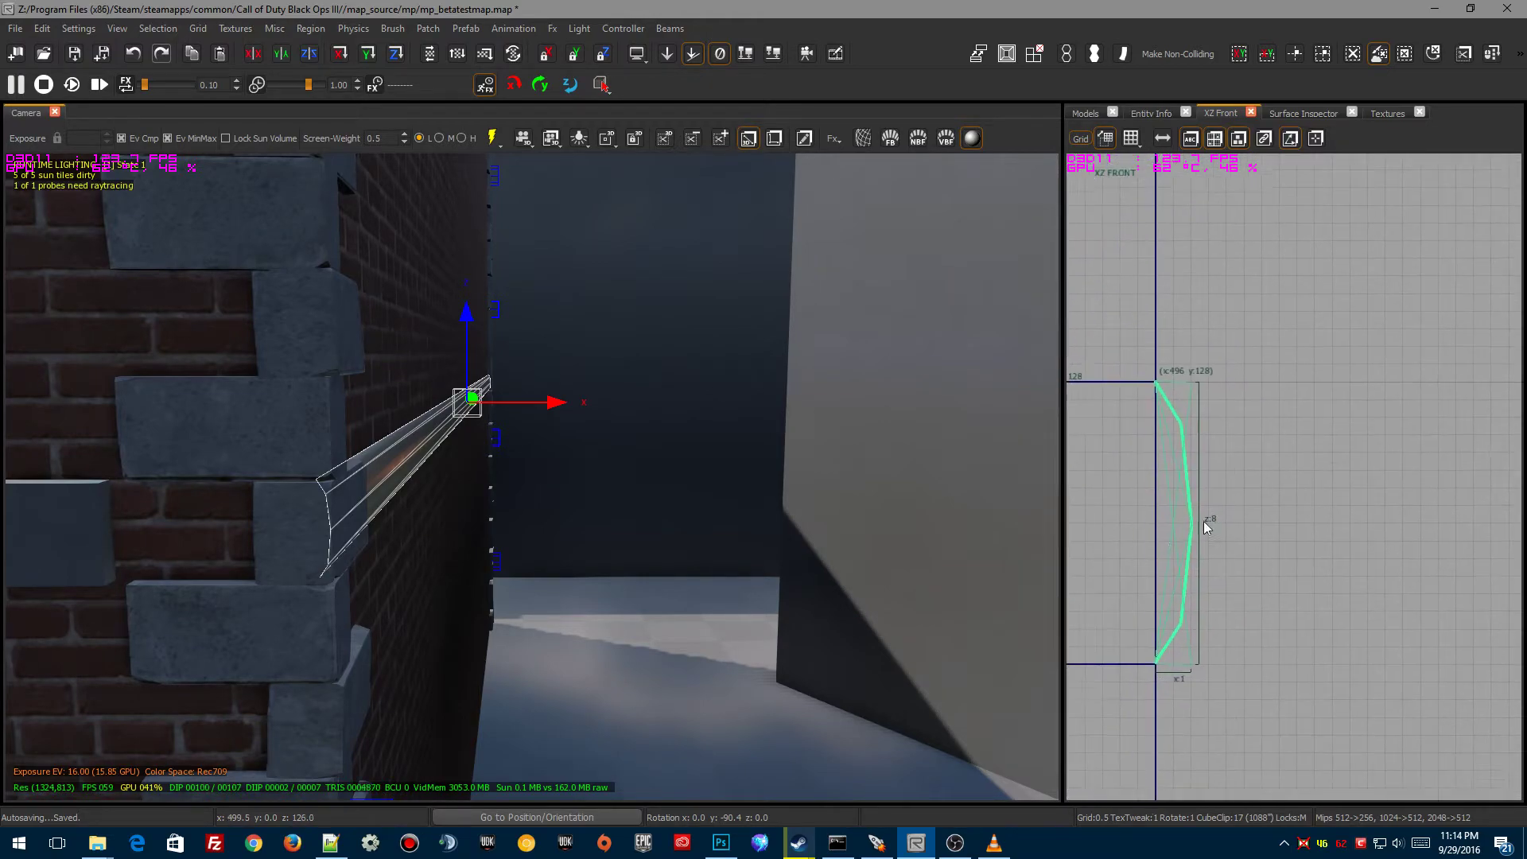
pyautogui.moveTo(1270, 522); pyautogui.dragTo(1294, 527)
pyautogui.press('Escape')
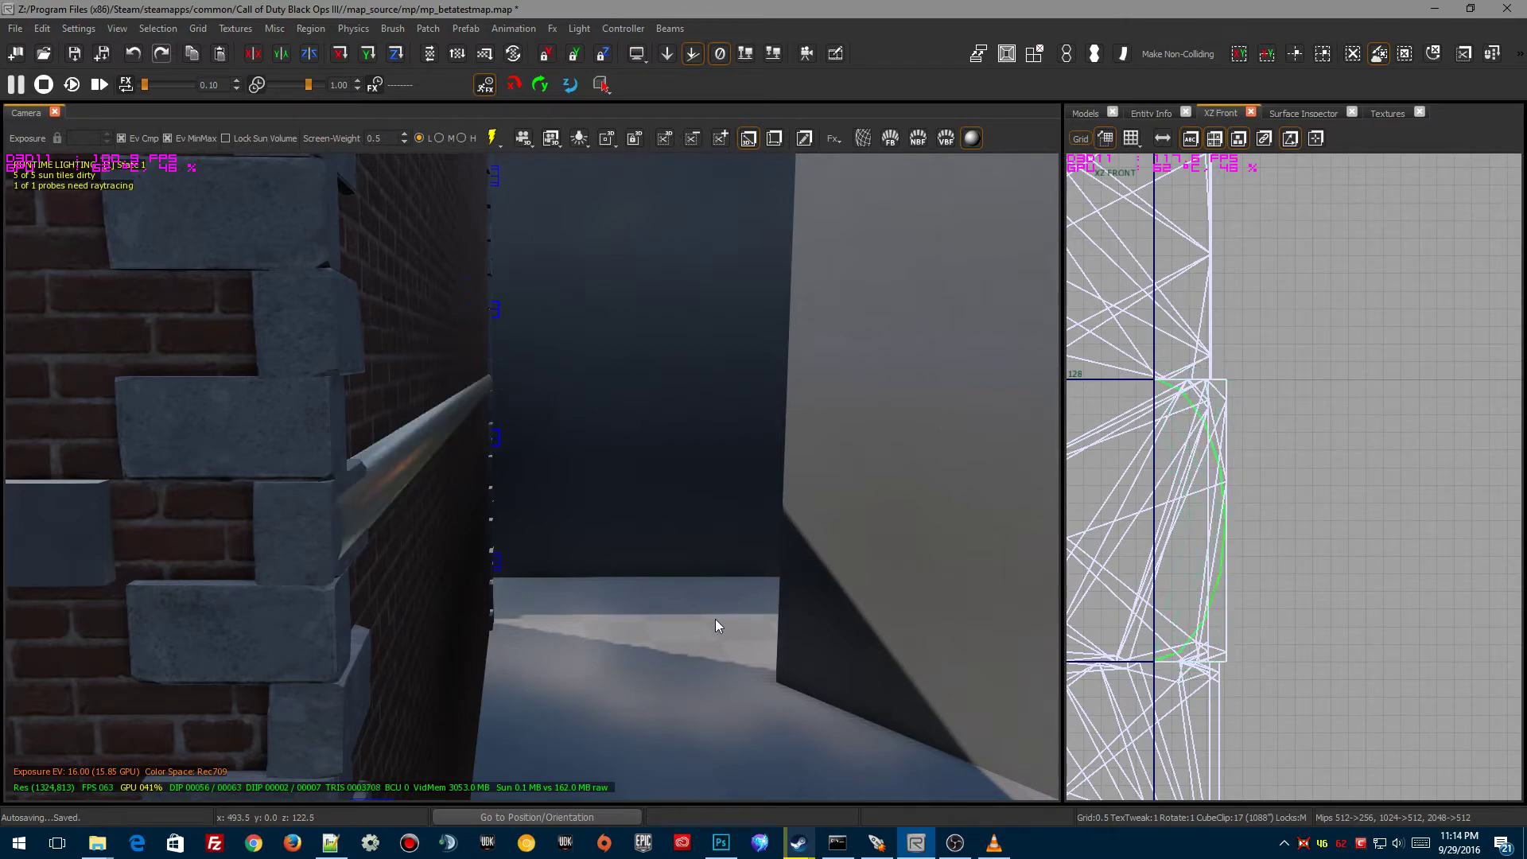
pyautogui.keyDown('shift'); pyautogui.click(409, 446); pyautogui.keyUp('shift')
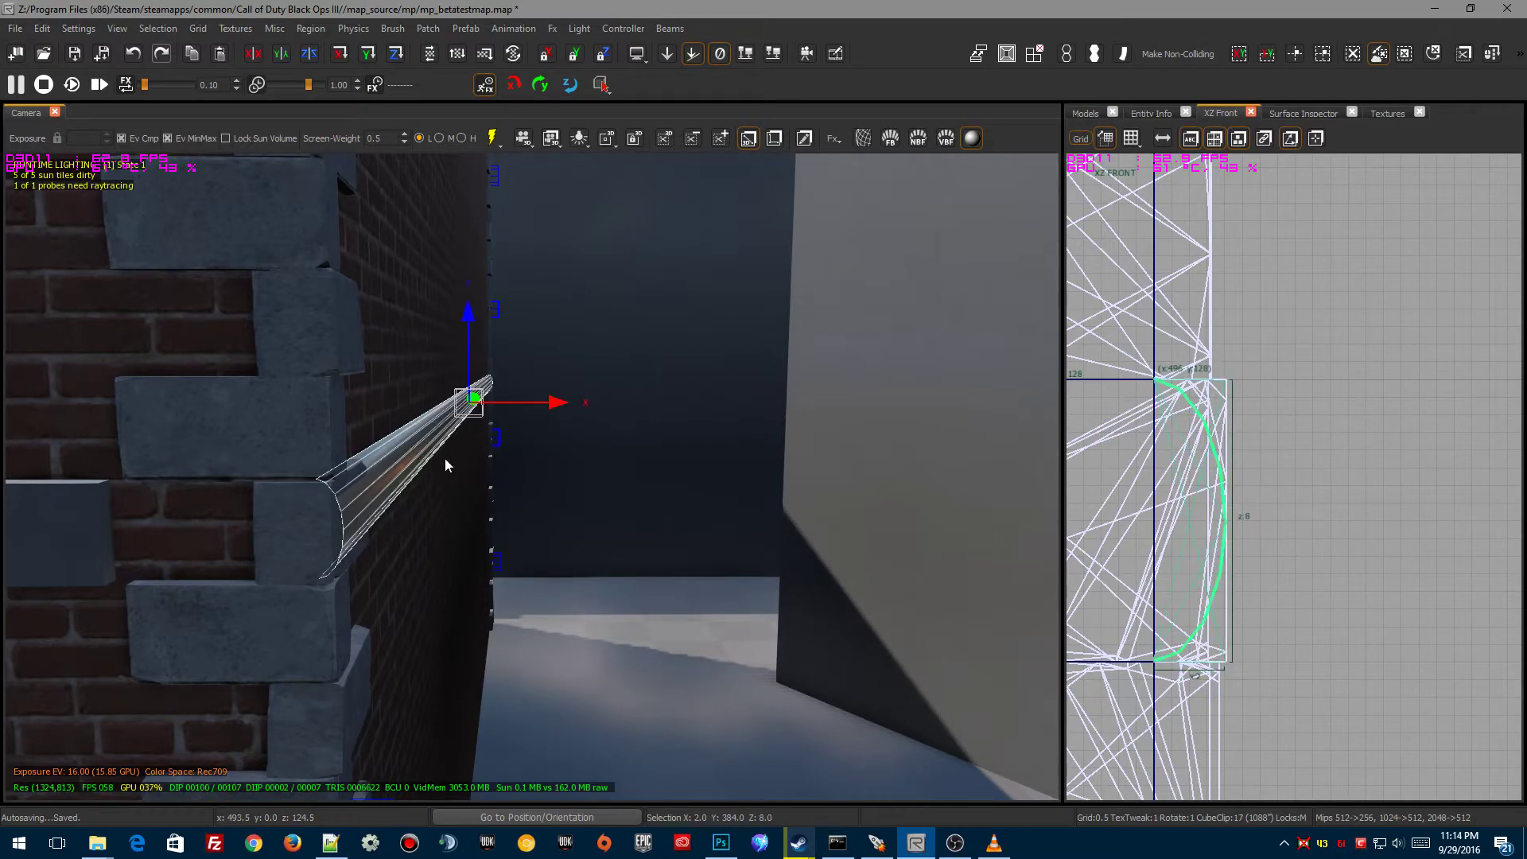
pyautogui.moveTo(1357, 491); pyautogui.dragTo(1348, 489)
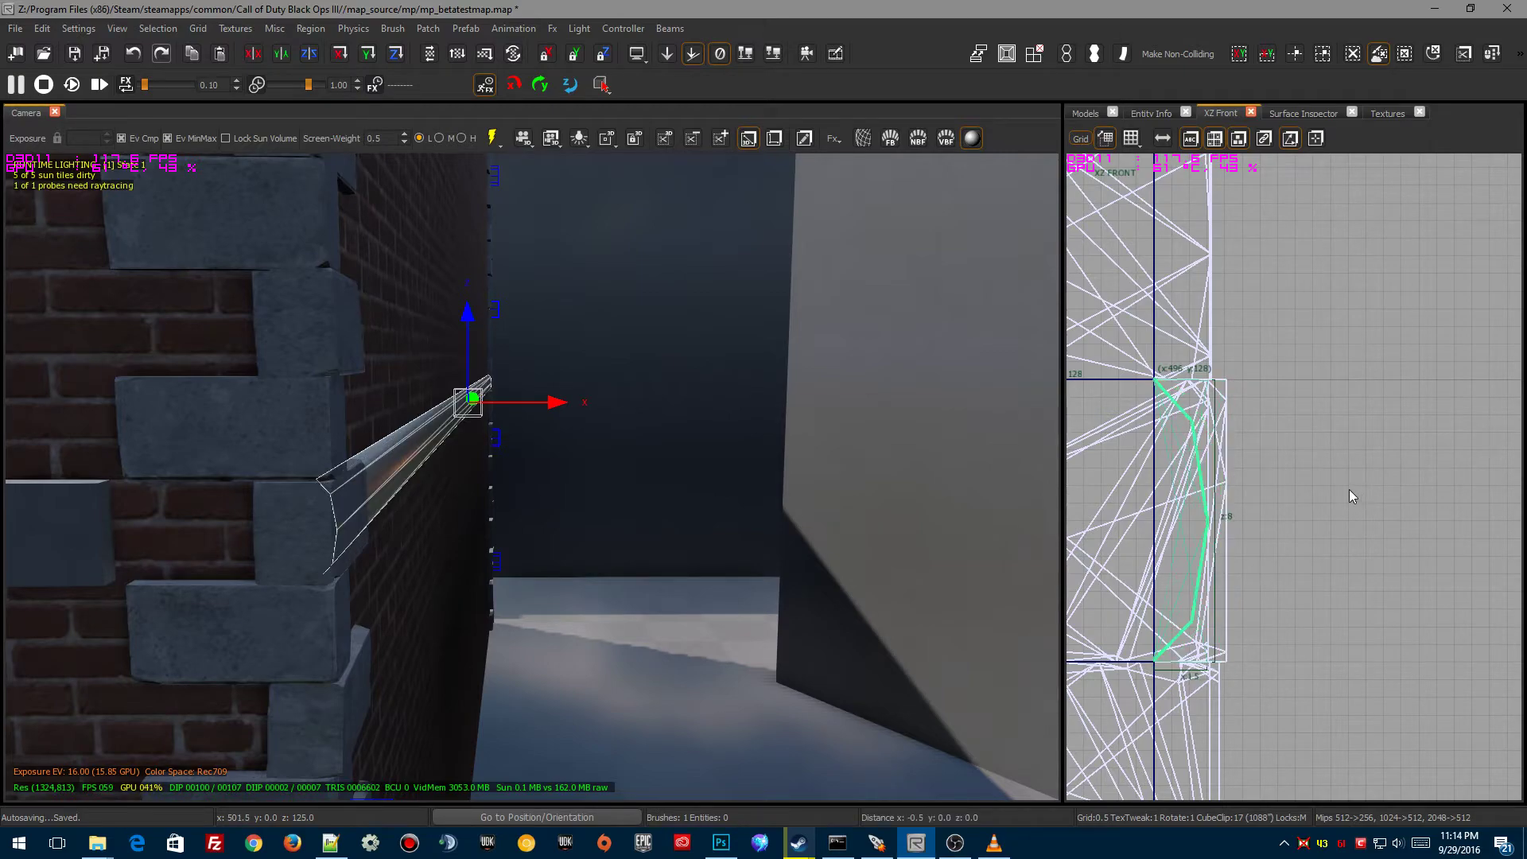
pyautogui.press('Escape')
# Apply the t7_concrete_bare_weathered_01_dark texture to the rounded trim patch and inspect it where it meets the corner blocks
pyautogui.moveTo(623, 622); pyautogui.dragTo(623, 622, button='right')
pyautogui.keyDown('shift'); pyautogui.click(694, 530); pyautogui.keyUp('shift')
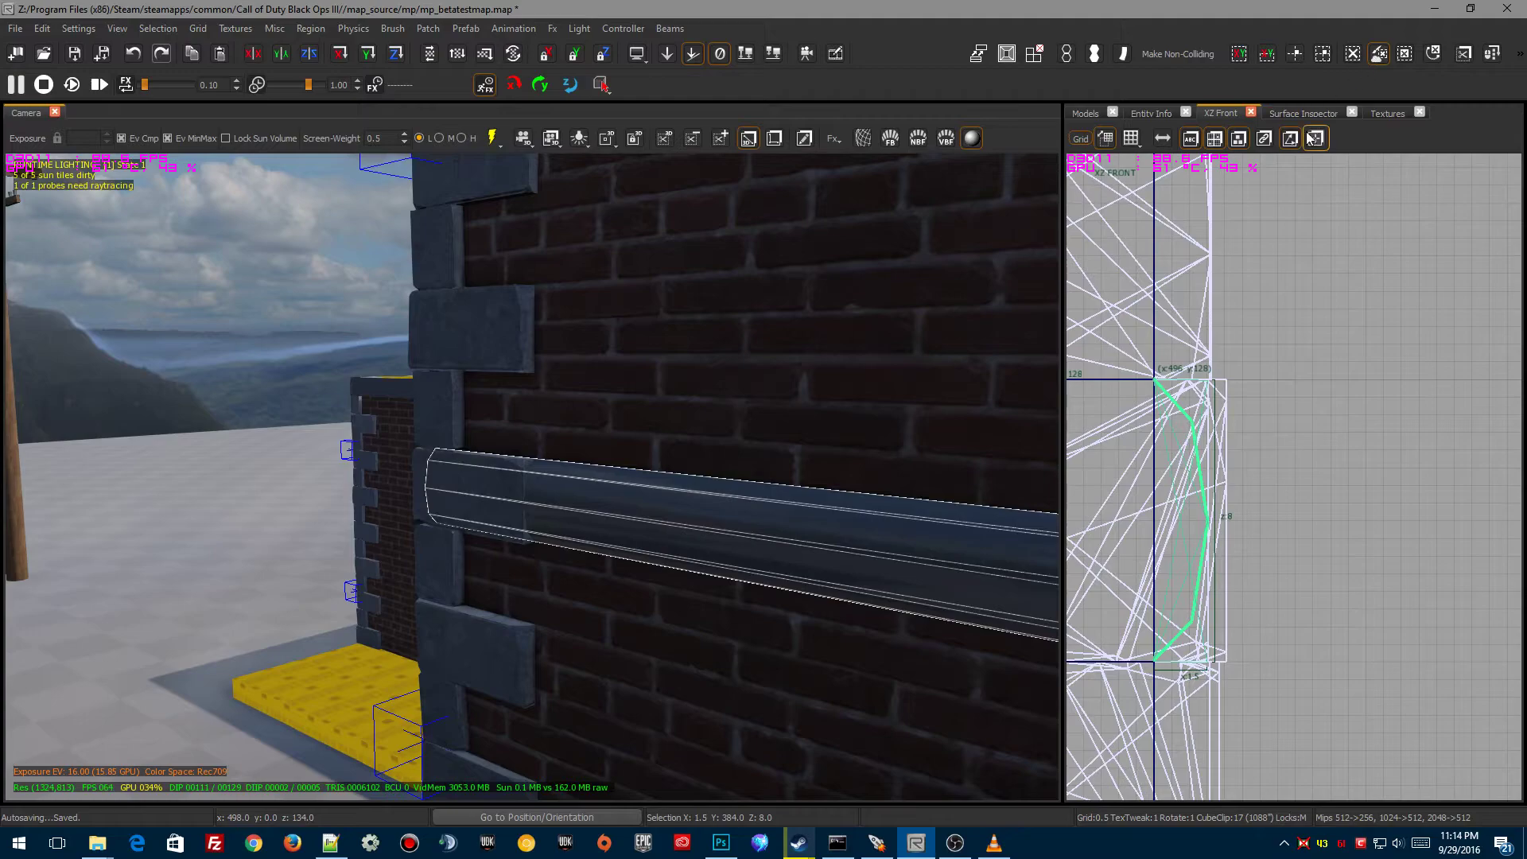
pyautogui.click(1385, 113)
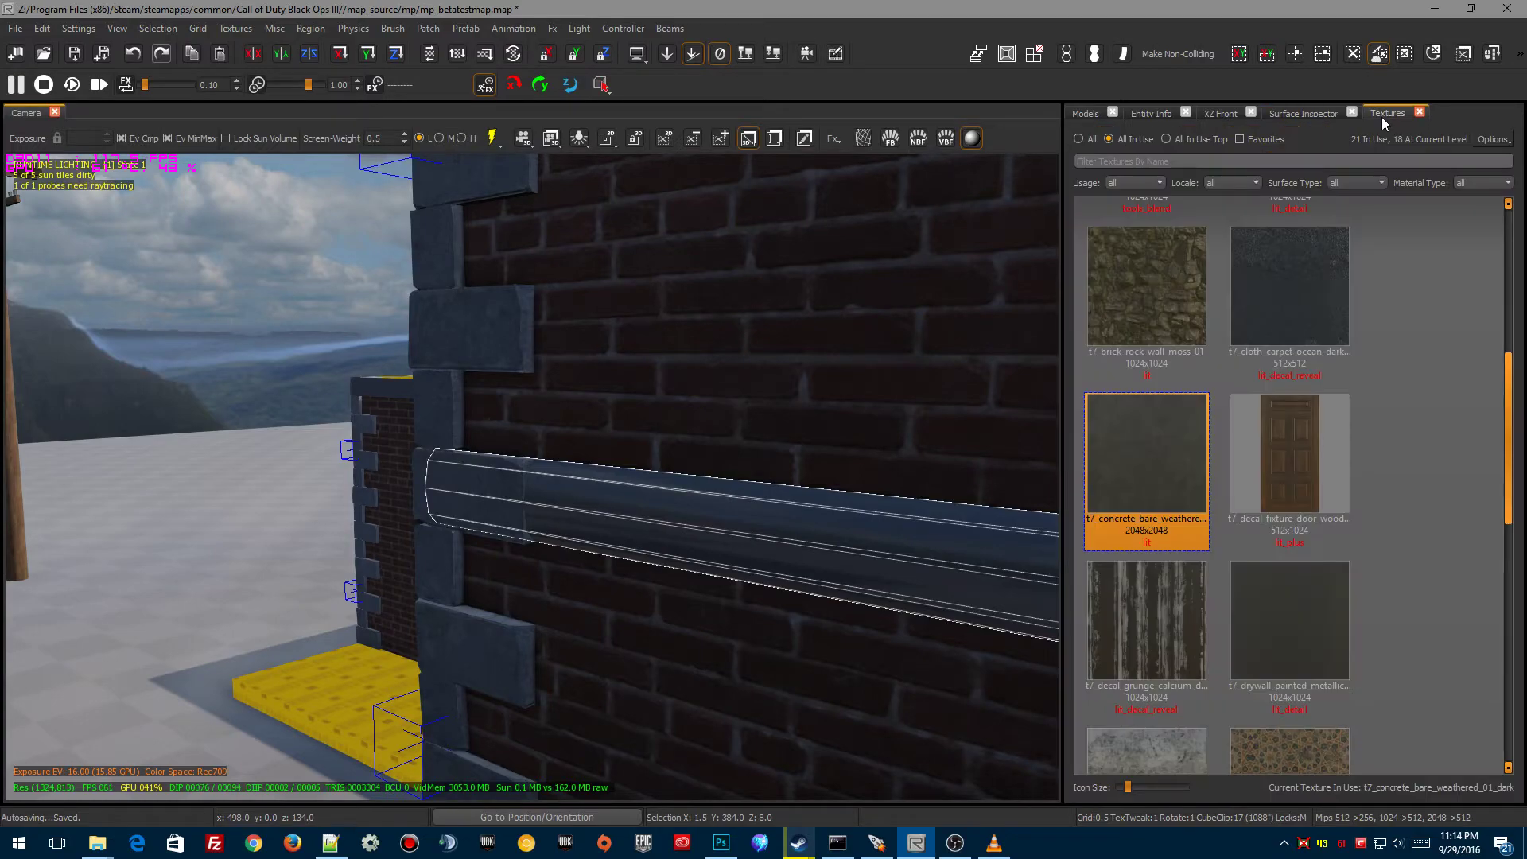
pyautogui.click(1166, 474)
pyautogui.press('Escape')
pyautogui.moveTo(555, 617); pyautogui.dragTo(555, 617, button='right')
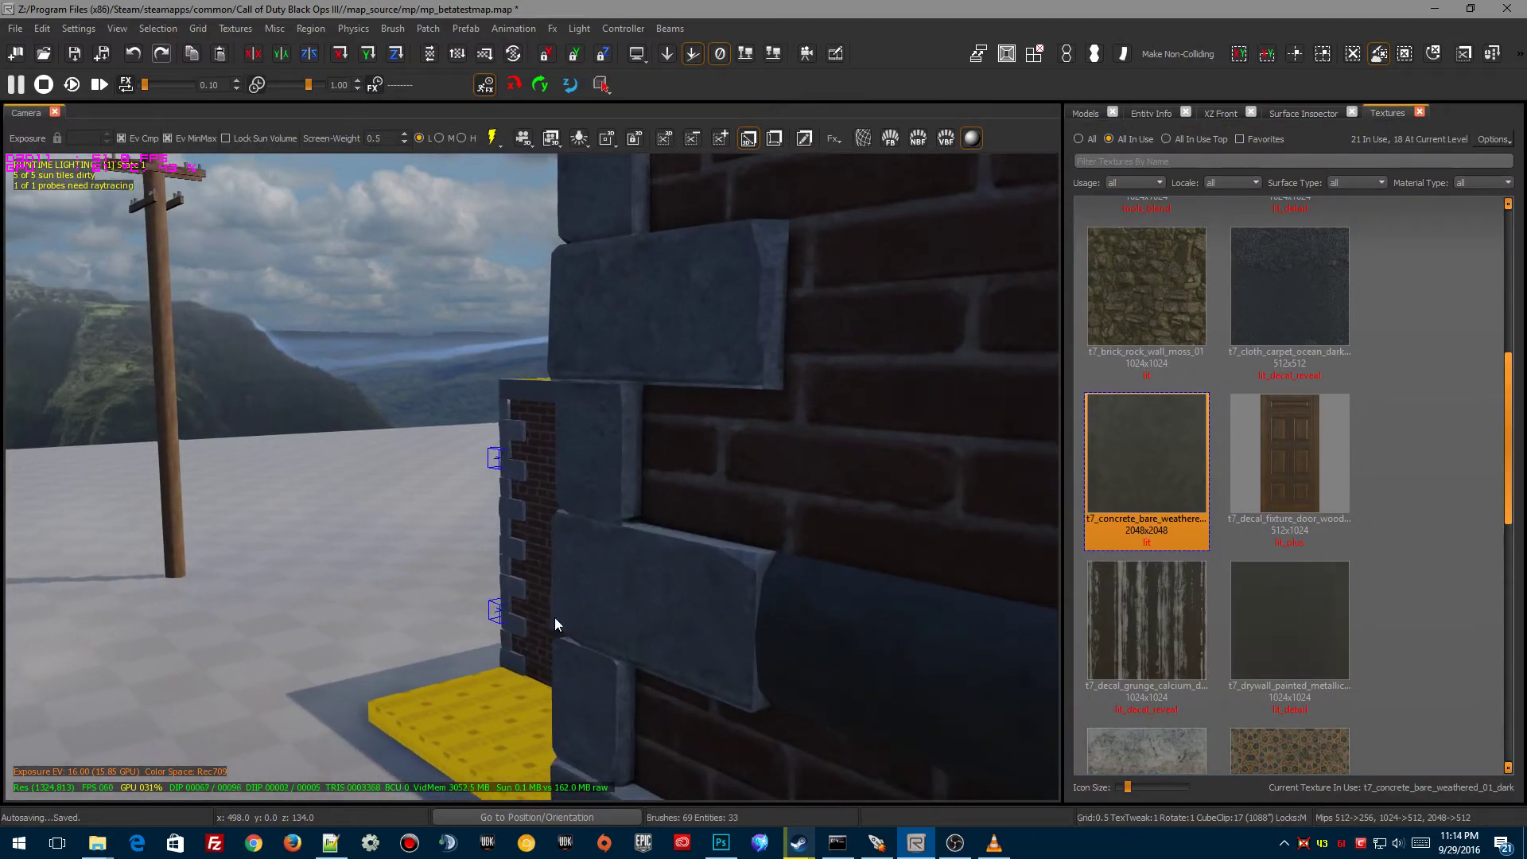
pyautogui.moveTo(648, 584); pyautogui.dragTo(648, 590, button='right')
pyautogui.moveTo(536, 566); pyautogui.dragTo(536, 566, button='right')
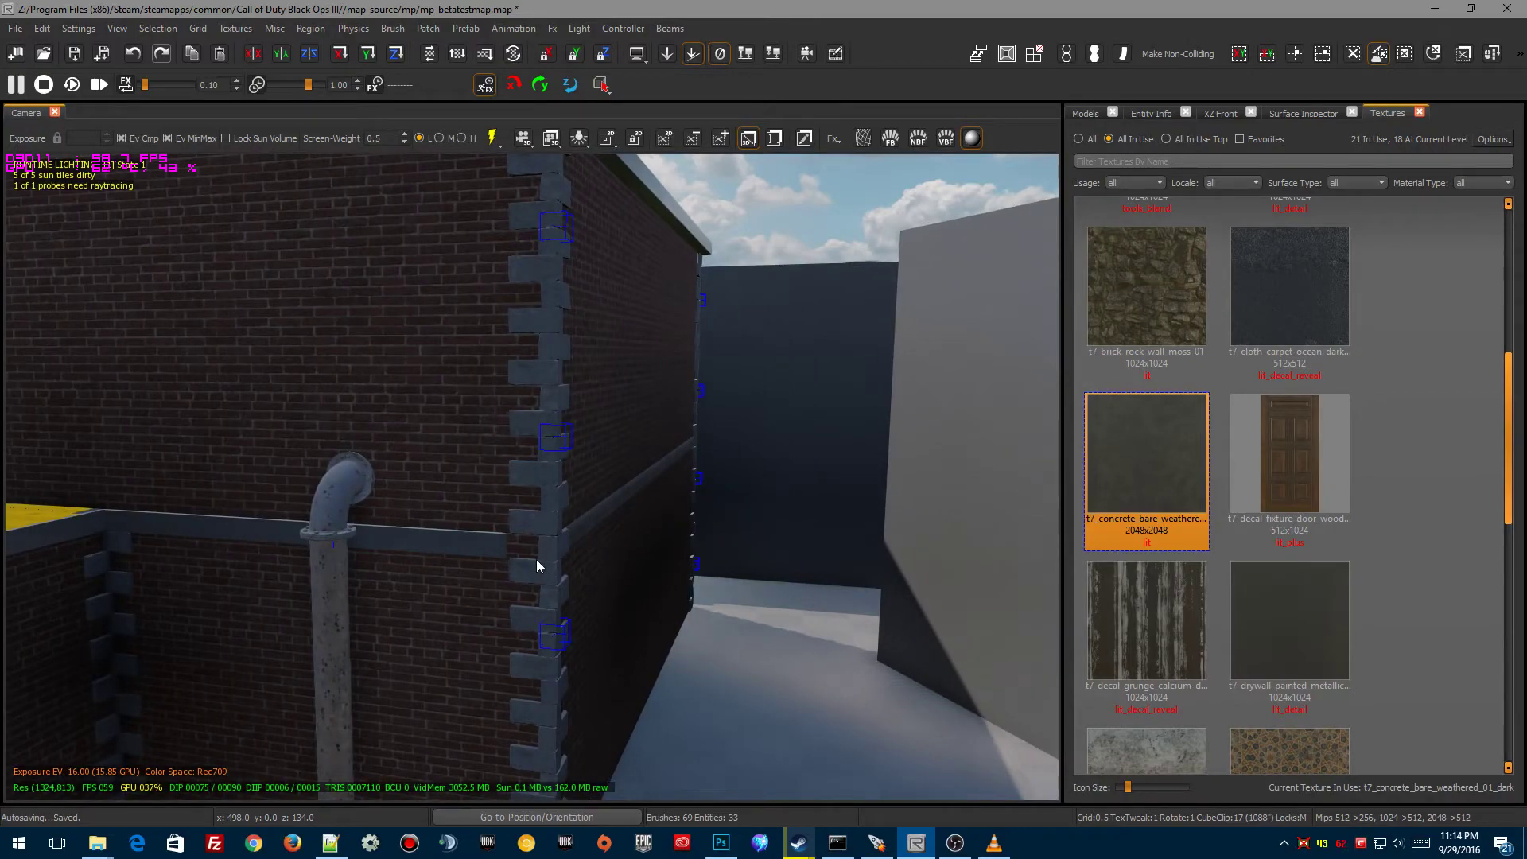